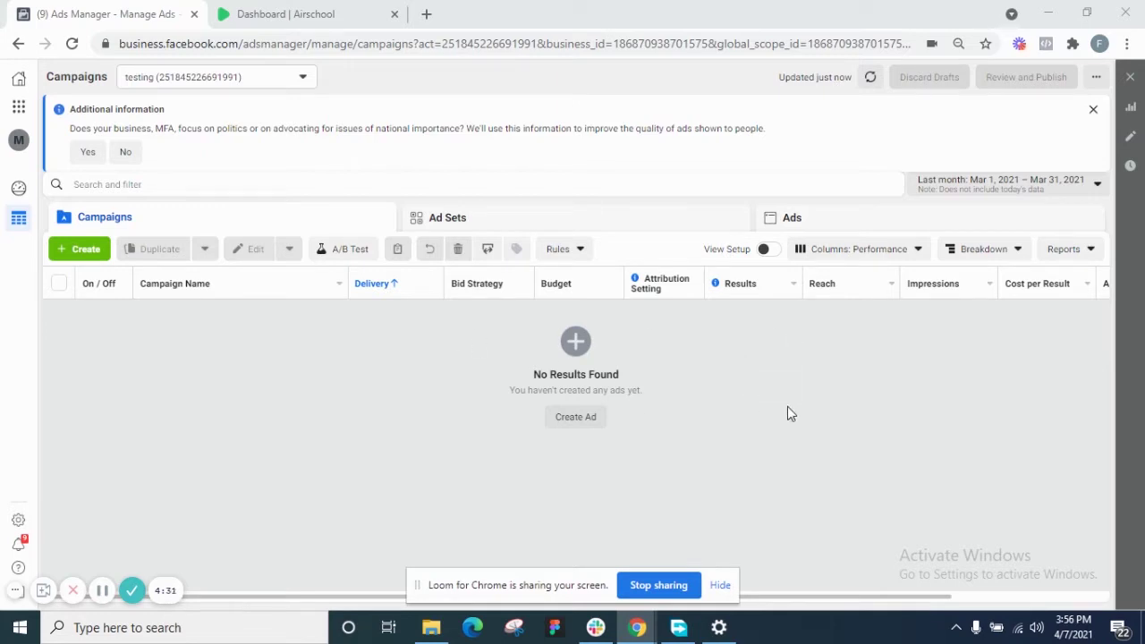
- Dismiss the additional information notice and open Events Manager for the testing ad account
{"action": "left_click", "coordinate": [1093, 109]}
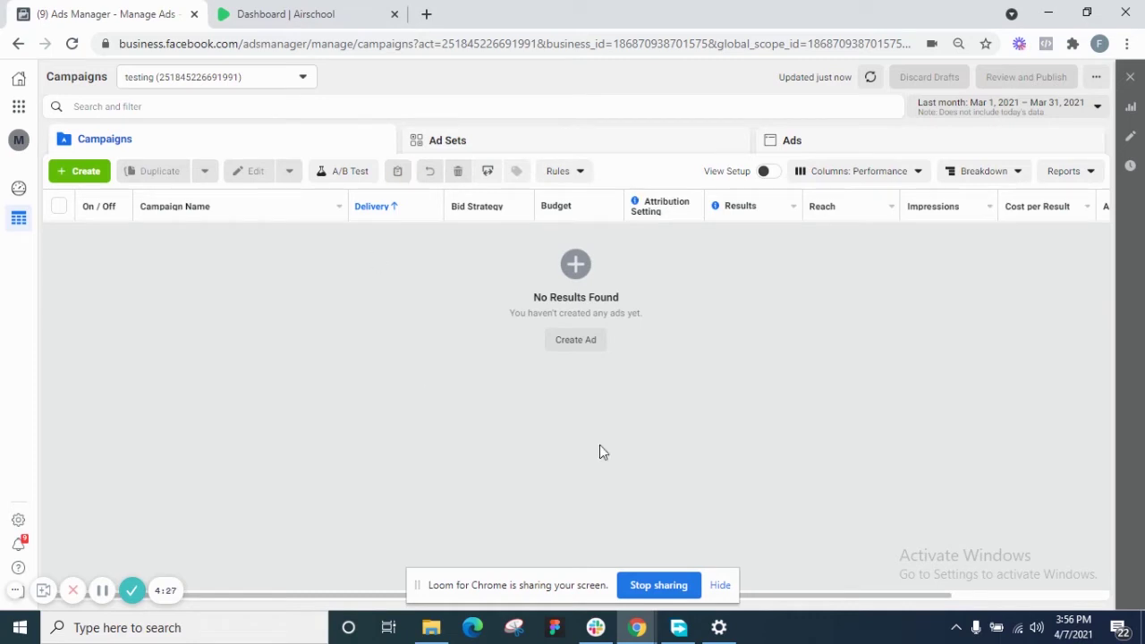
{"action": "left_click", "coordinate": [18, 106]}
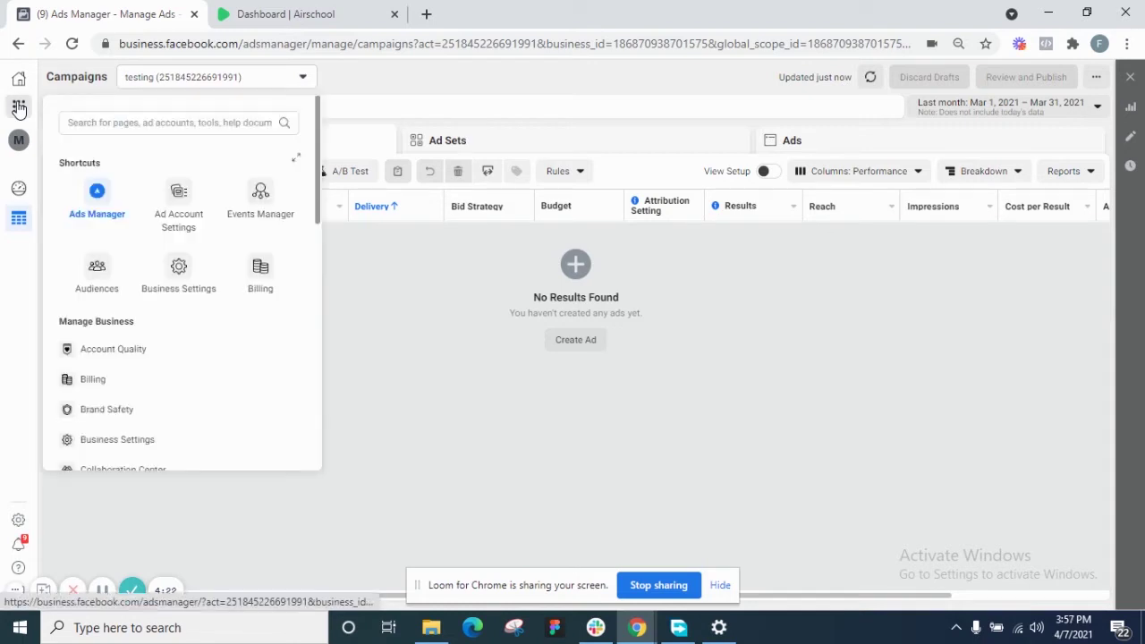
{"action": "left_click", "coordinate": [260, 201]}
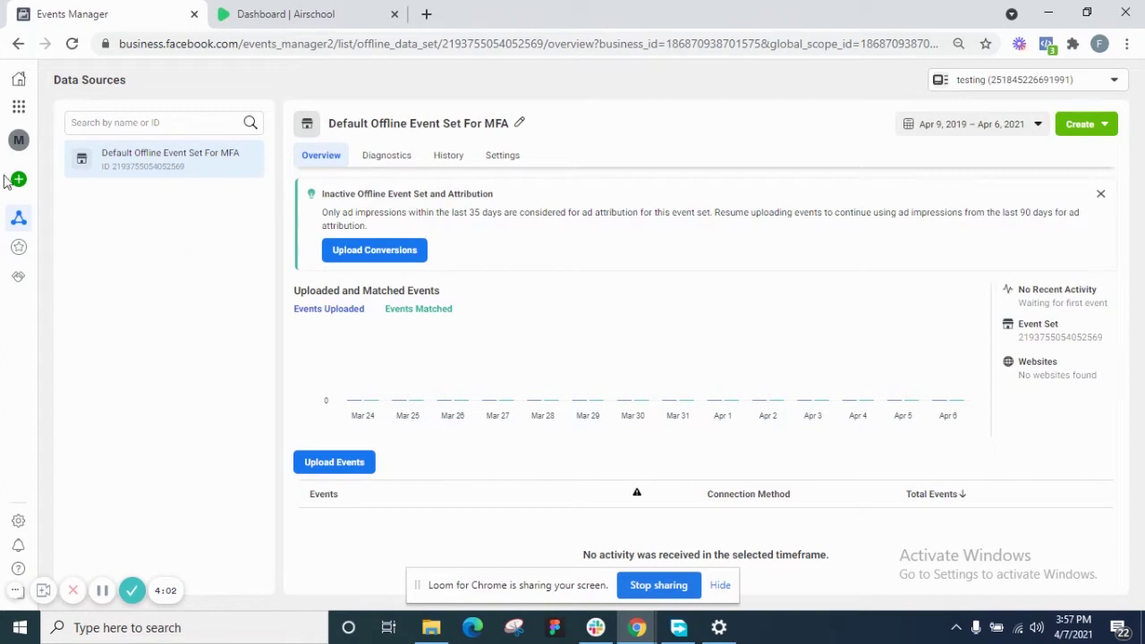
- Start connecting a new Web data source with Facebook Pixel as the connection method
{"action": "mouse_move", "coordinate": [26, 181]}
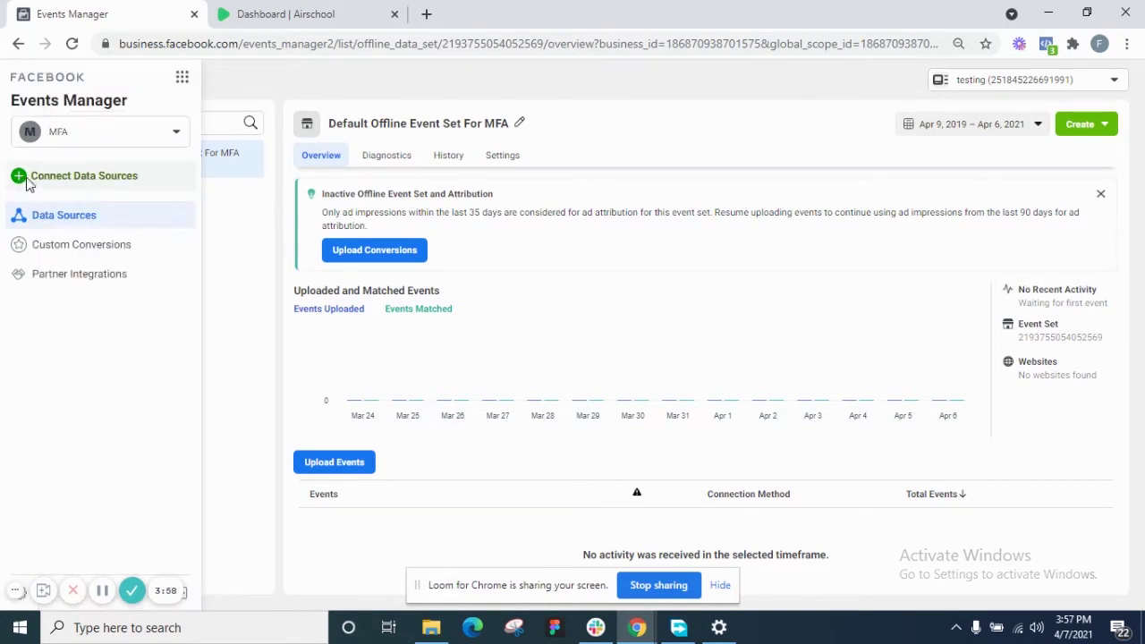
{"action": "left_click", "coordinate": [27, 182]}
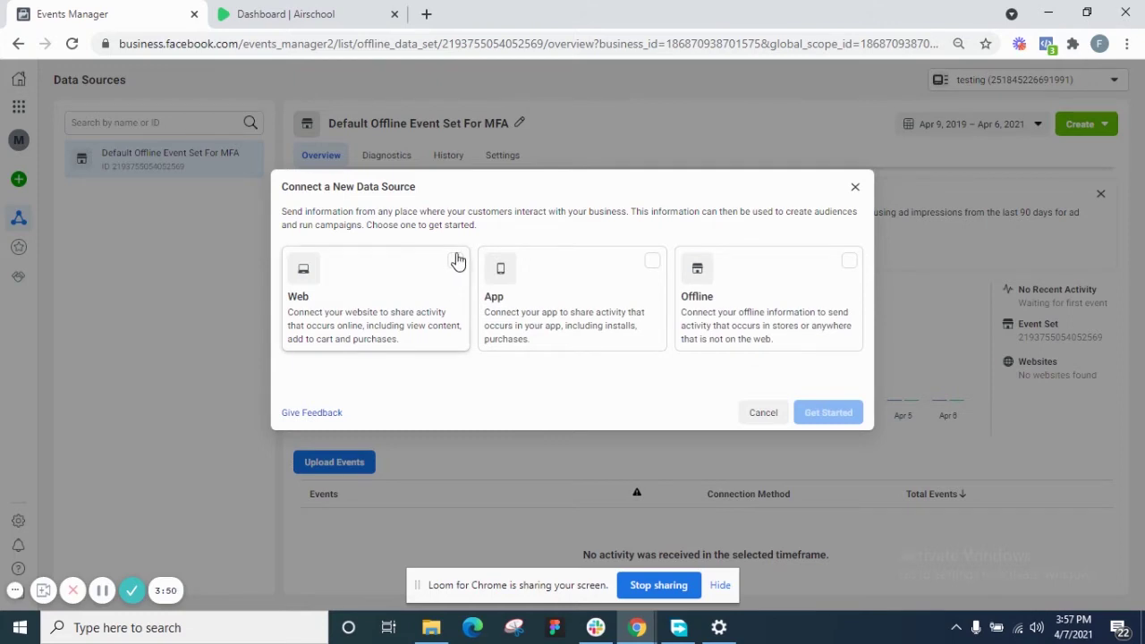
{"action": "left_click", "coordinate": [451, 272]}
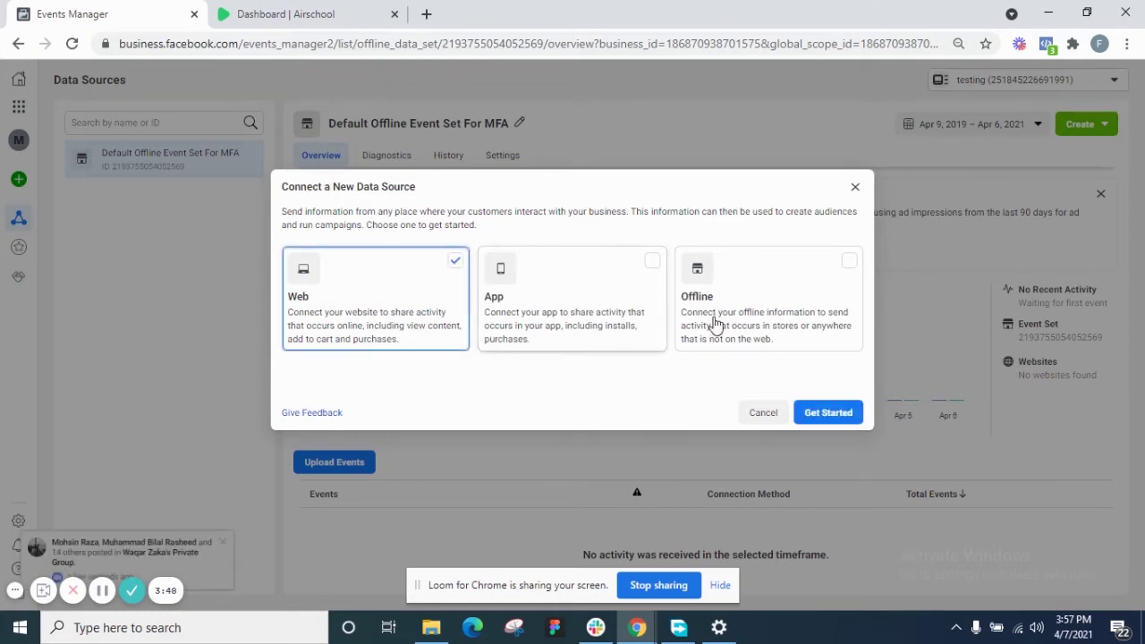
{"action": "left_click", "coordinate": [831, 411]}
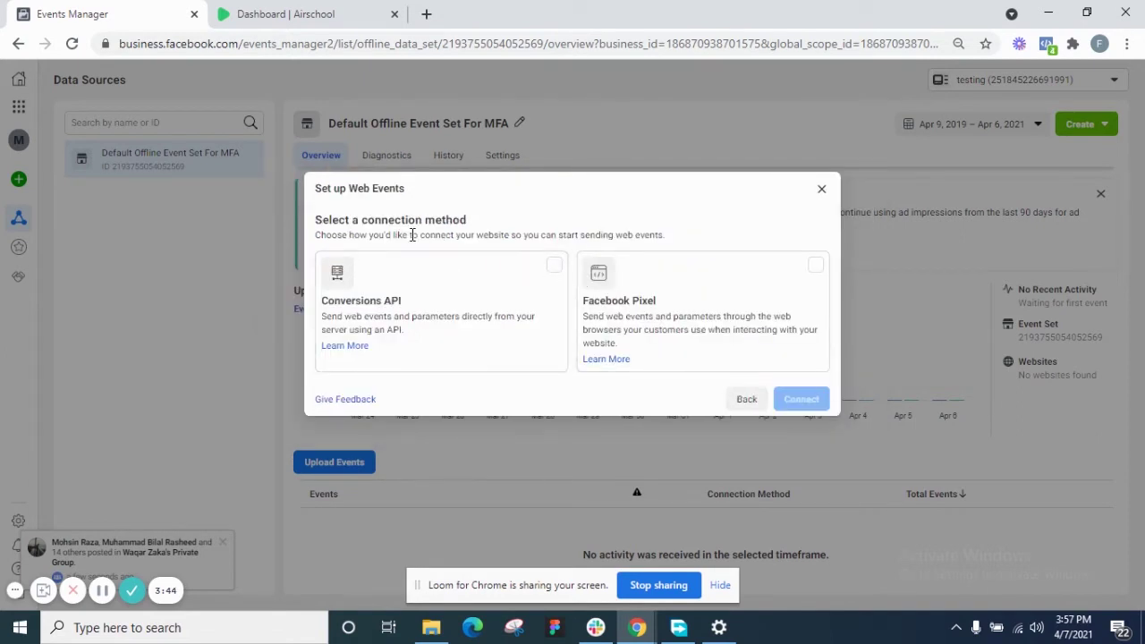
{"action": "left_click", "coordinate": [816, 273]}
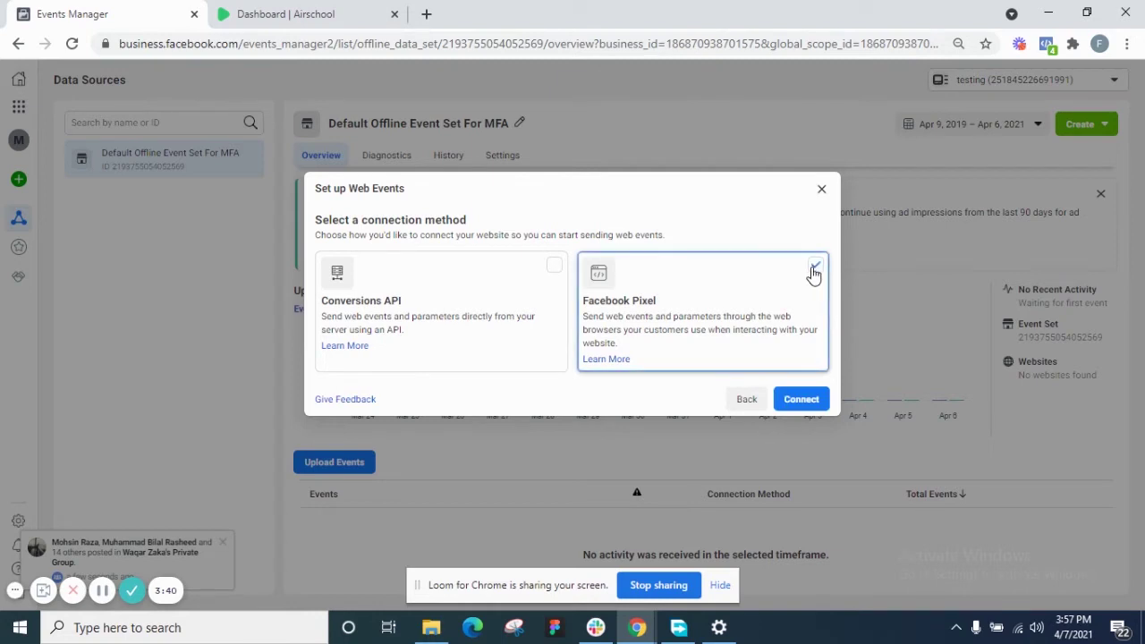
{"action": "left_click", "coordinate": [801, 400]}
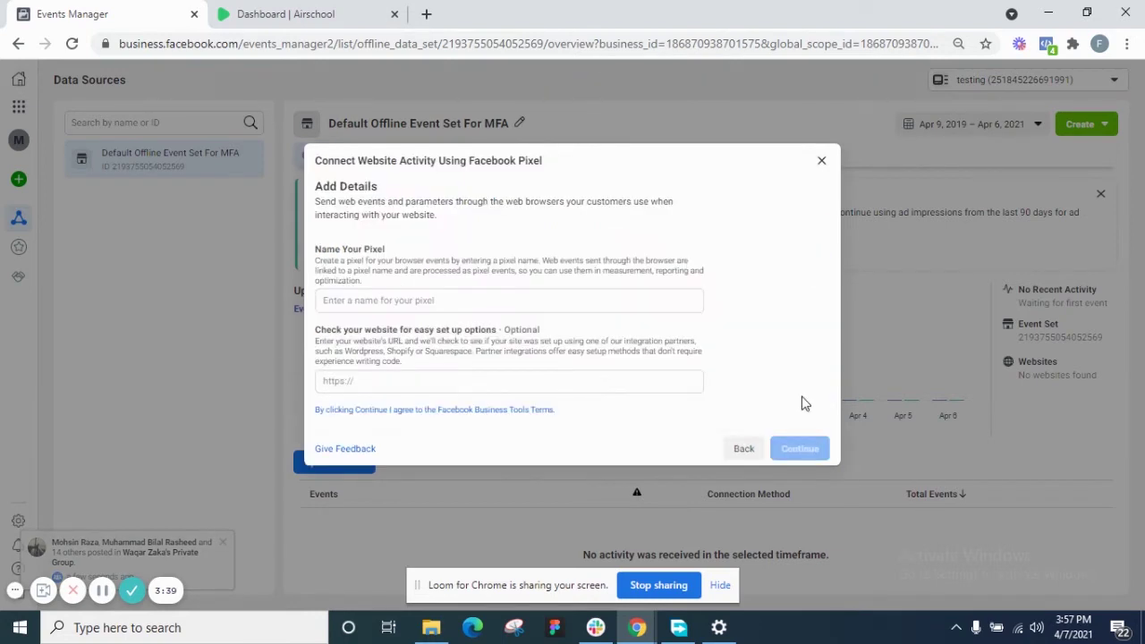
- Name the new pixel "test pixel" and create it without entering a website URL
{"action": "left_click", "coordinate": [395, 300]}
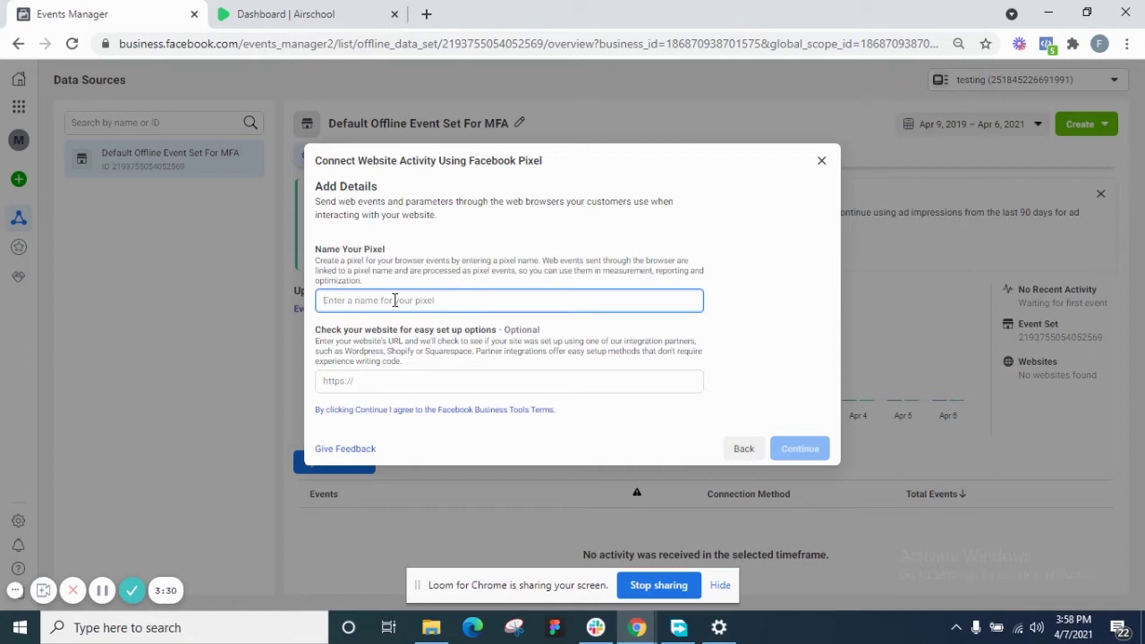
{"action": "type", "text": "t"}
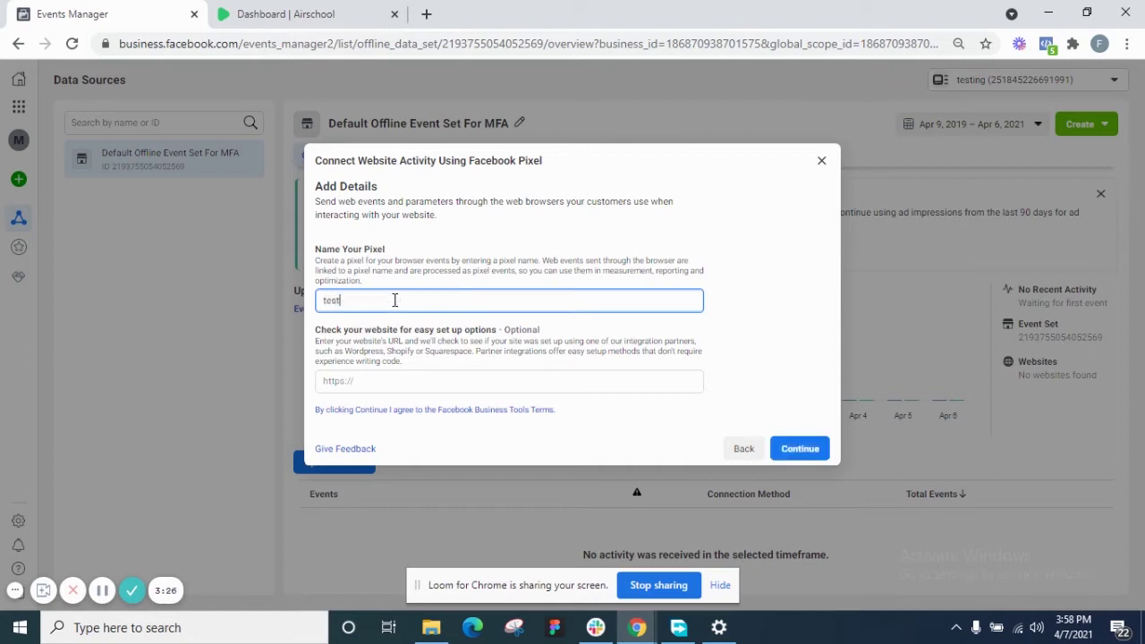
{"action": "type", "text": "est pixel"}
{"action": "left_click", "coordinate": [803, 449]}
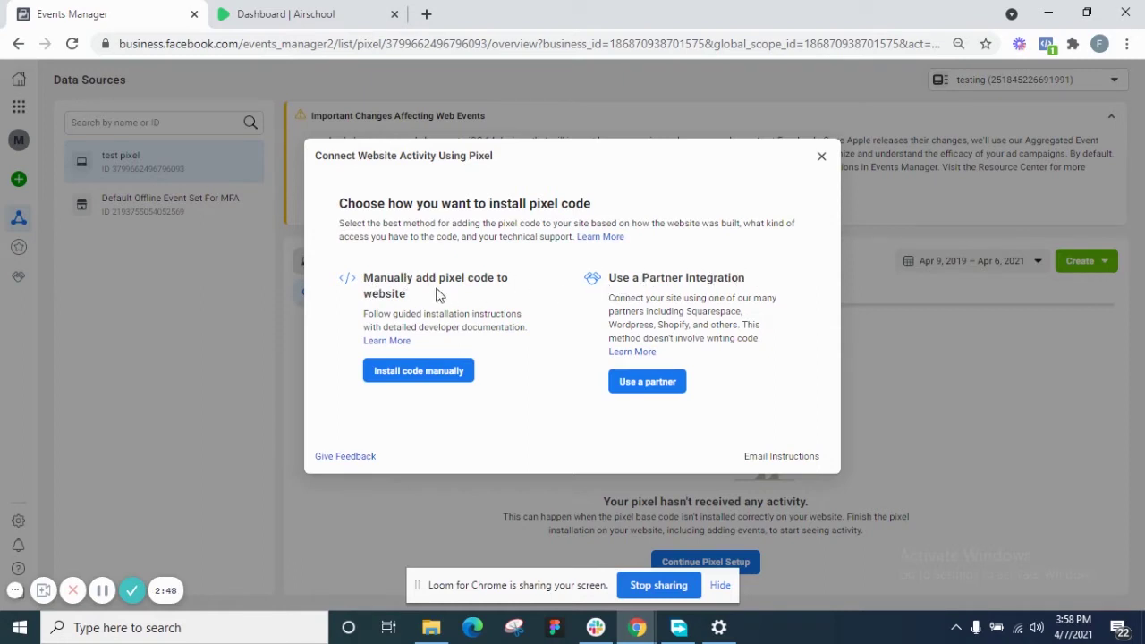
- Copy the pixel base code for manual installation and paste it into the Facebook Pixel Code field in the Airschool course's Marketing section
{"action": "left_click", "coordinate": [421, 376]}
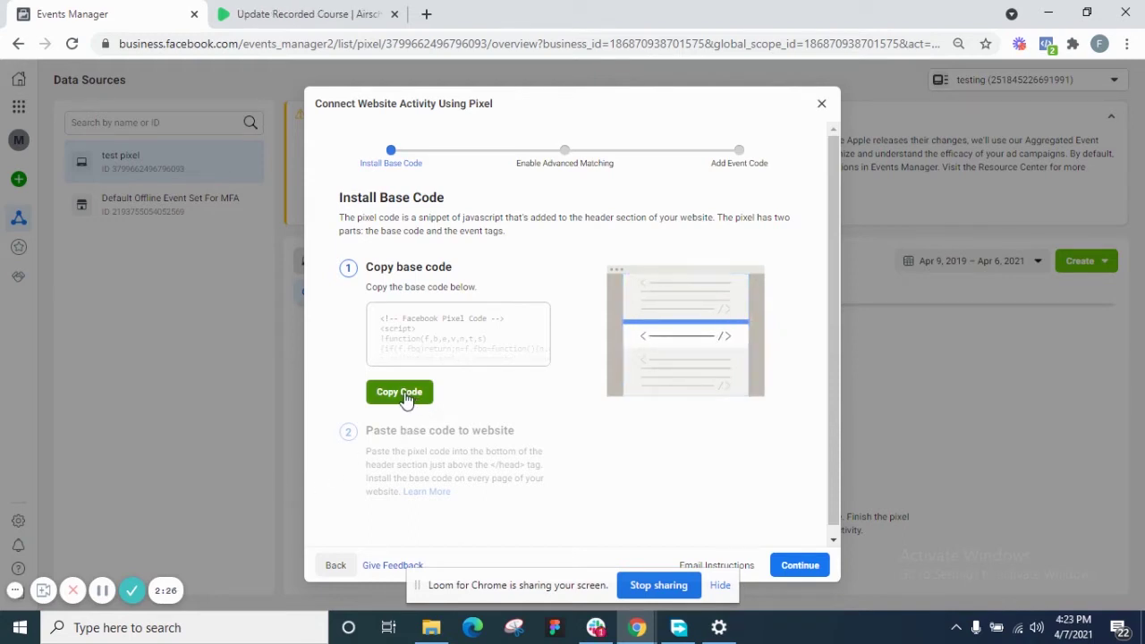
{"action": "left_click", "coordinate": [401, 398]}
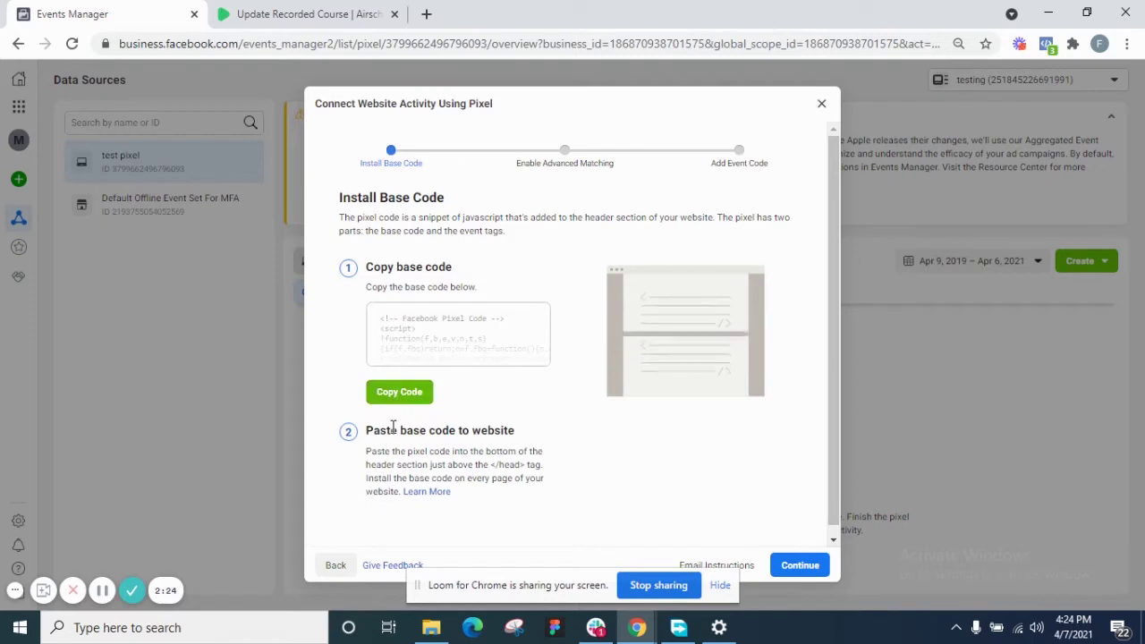
{"action": "left_click", "coordinate": [313, 13]}
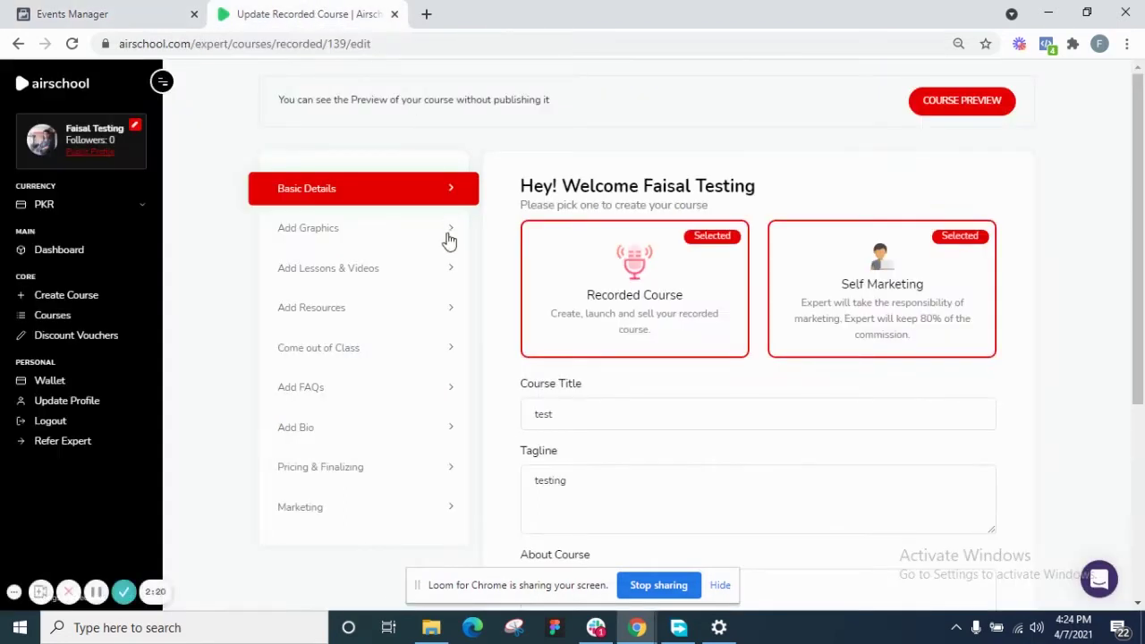
{"action": "left_click", "coordinate": [325, 513]}
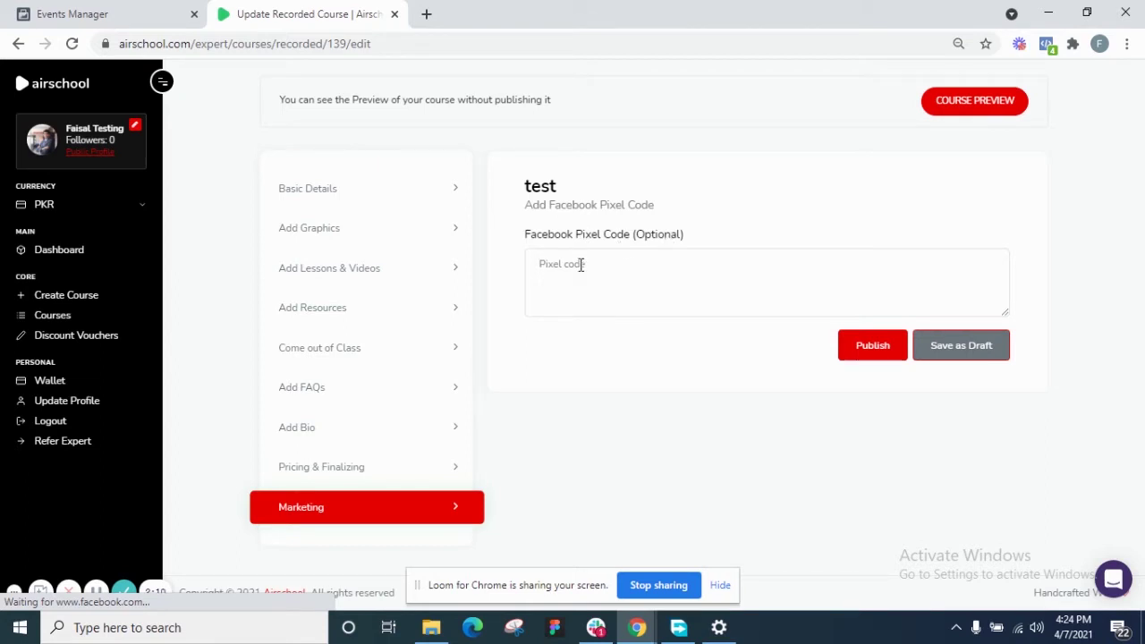
{"action": "key", "text": "ctrl+v"}
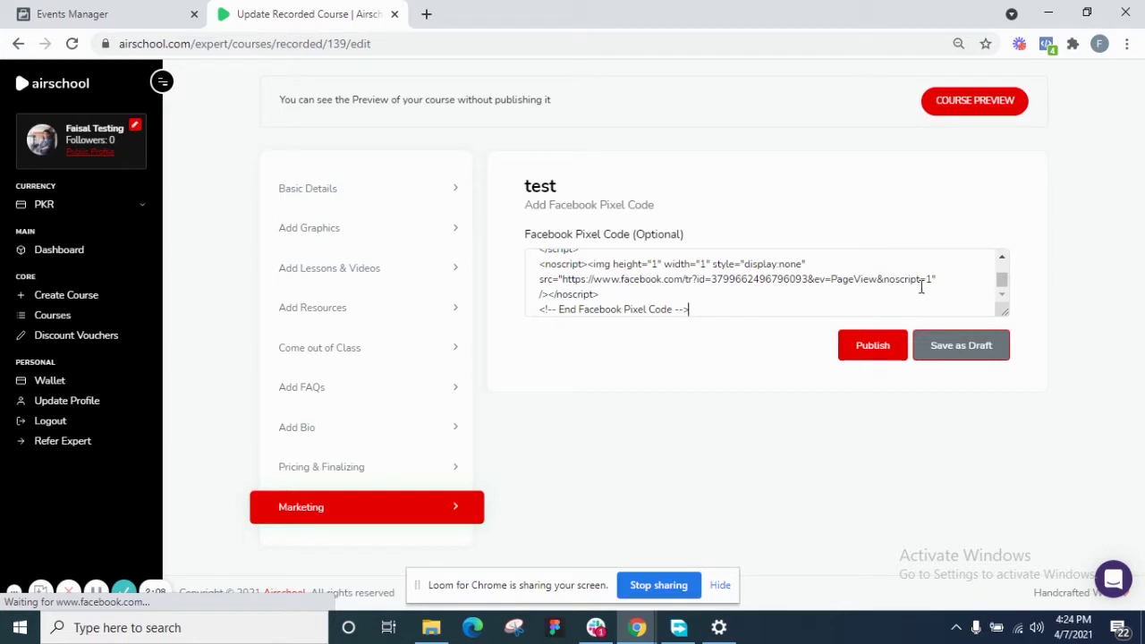
{"action": "left_click_drag", "start_coordinate": [1001, 283], "coordinate": [1010, 306]}
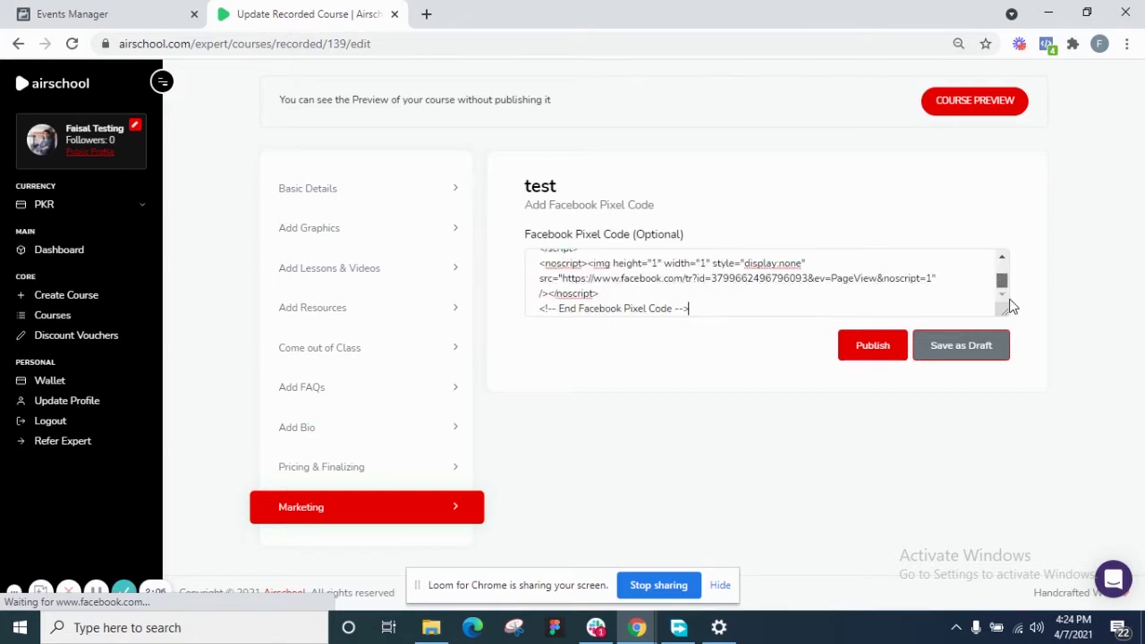
- Publish the test course with its pixel code and look over its public page
{"action": "left_click", "coordinate": [874, 349]}
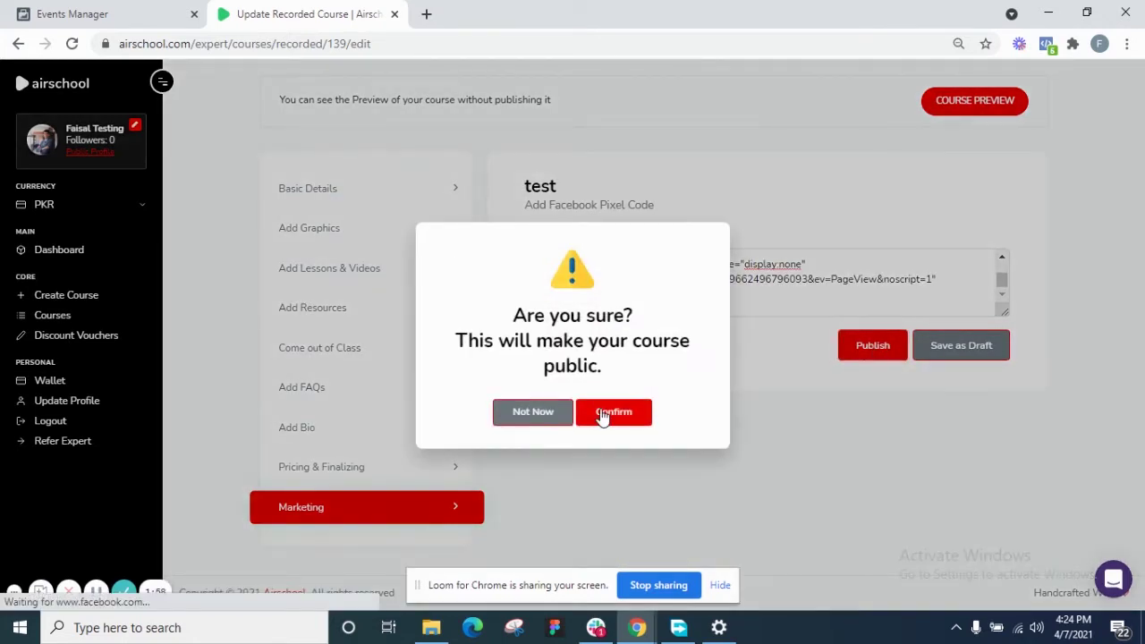
{"action": "left_click", "coordinate": [602, 416]}
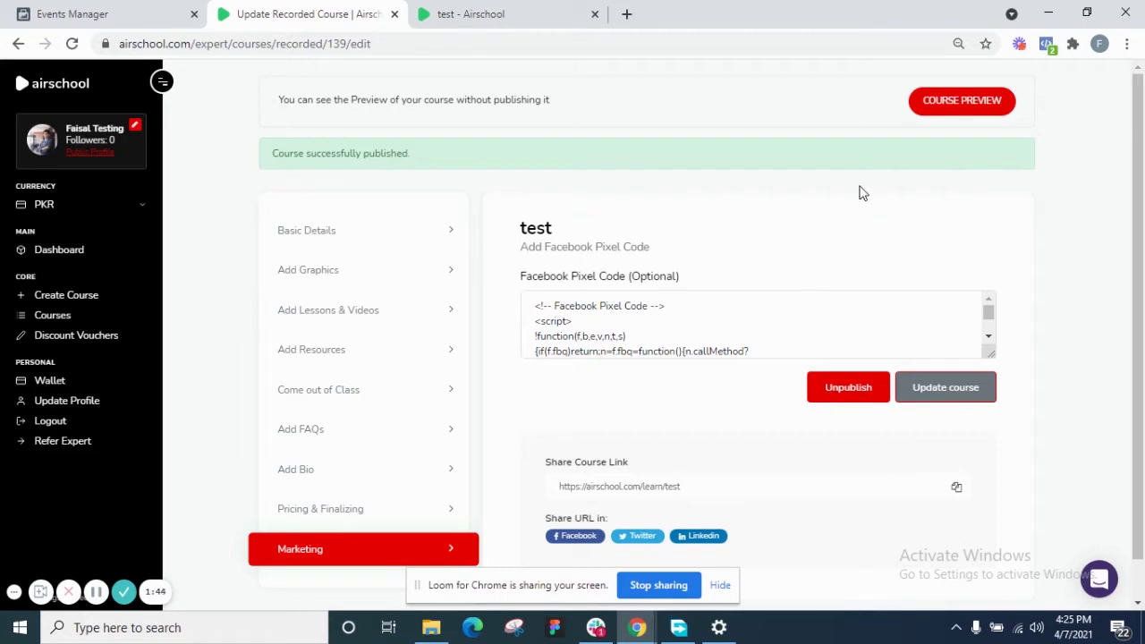
{"action": "left_click", "coordinate": [486, 12]}
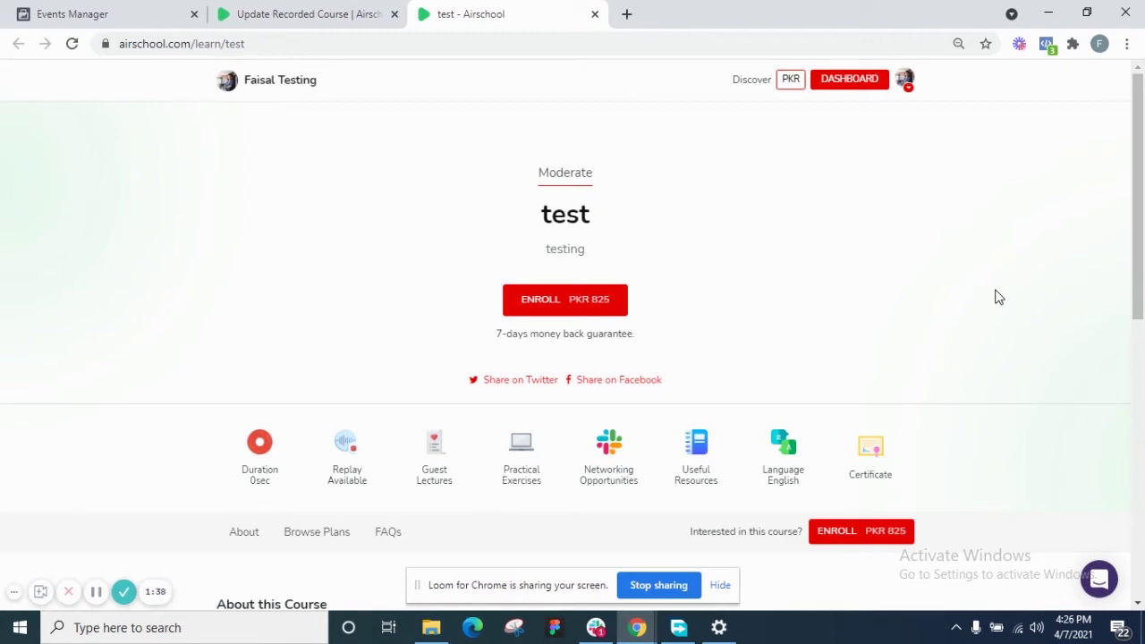
{"action": "scroll", "coordinate": [998, 297], "scroll_direction": "down", "scroll_amount": 2}
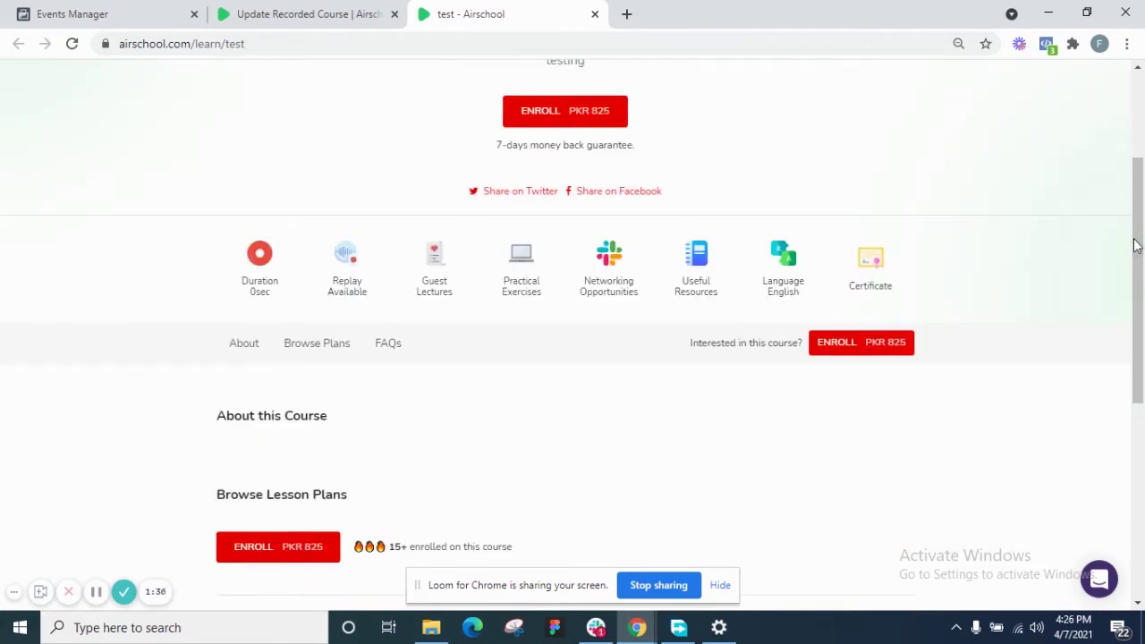
{"action": "left_click_drag", "start_coordinate": [1140, 302], "coordinate": [1131, 176]}
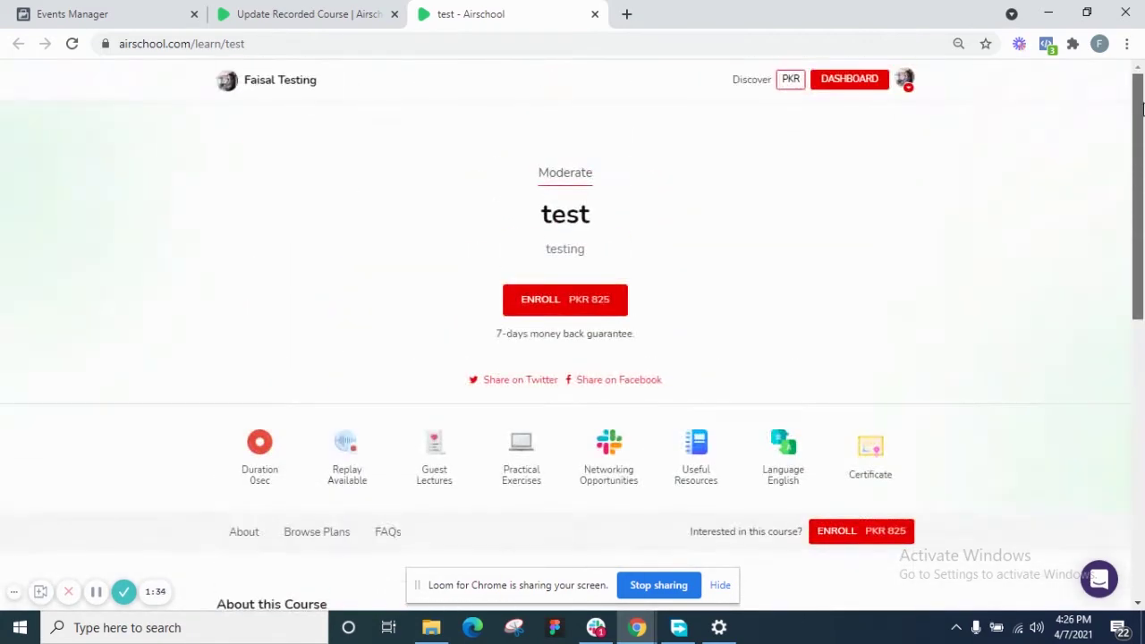
- Return to Events Manager and advance the pixel setup from Install Base Code to Enable Advanced Matching
{"action": "left_click", "coordinate": [99, 11]}
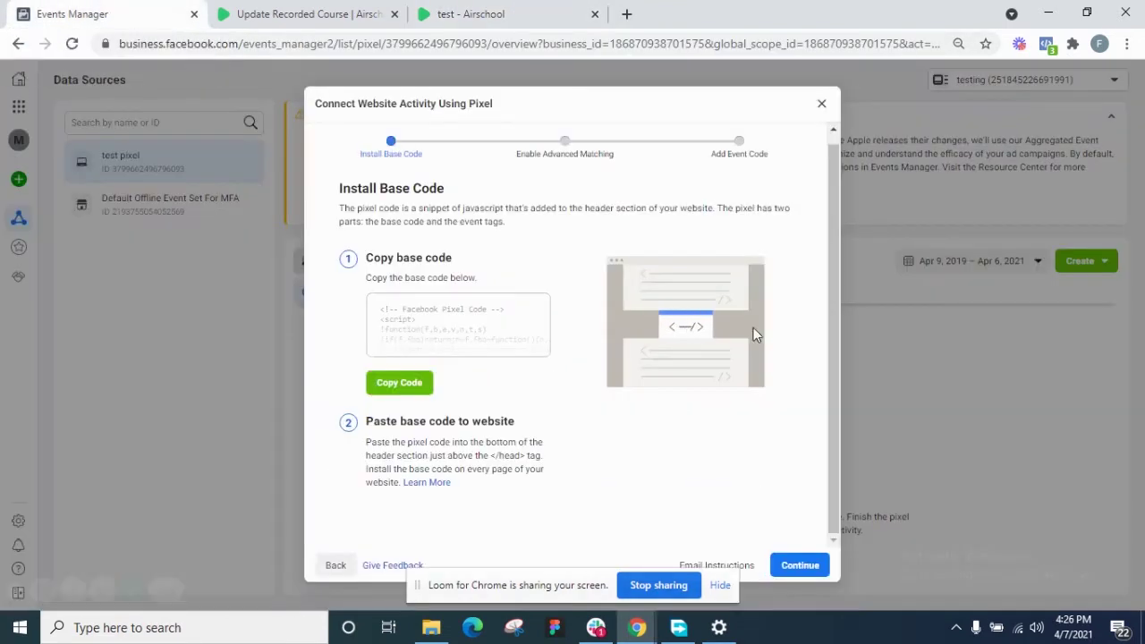
{"action": "left_click", "coordinate": [817, 562]}
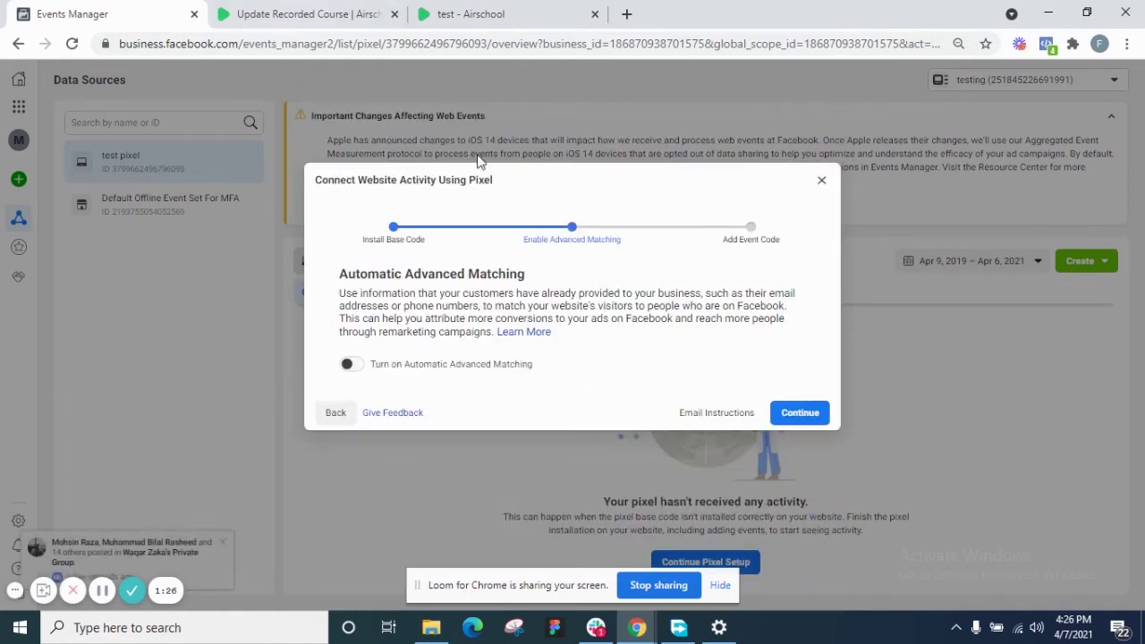
- Check the pixels on the public test course page with Facebook Pixel Helper
{"action": "left_click", "coordinate": [480, 11]}
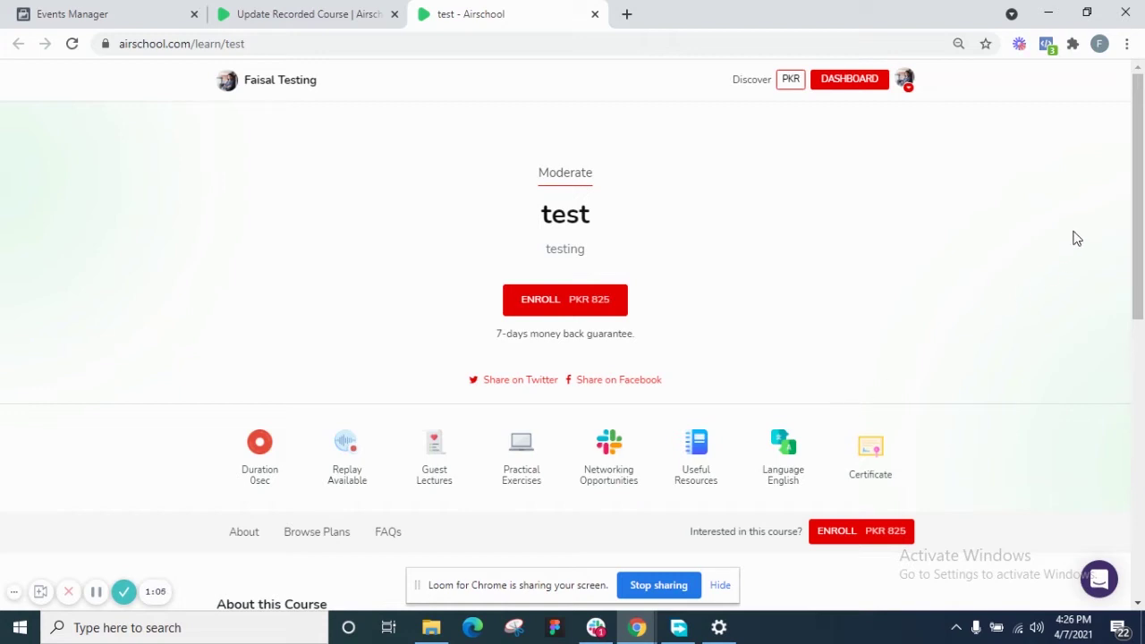
{"action": "left_click", "coordinate": [1047, 46]}
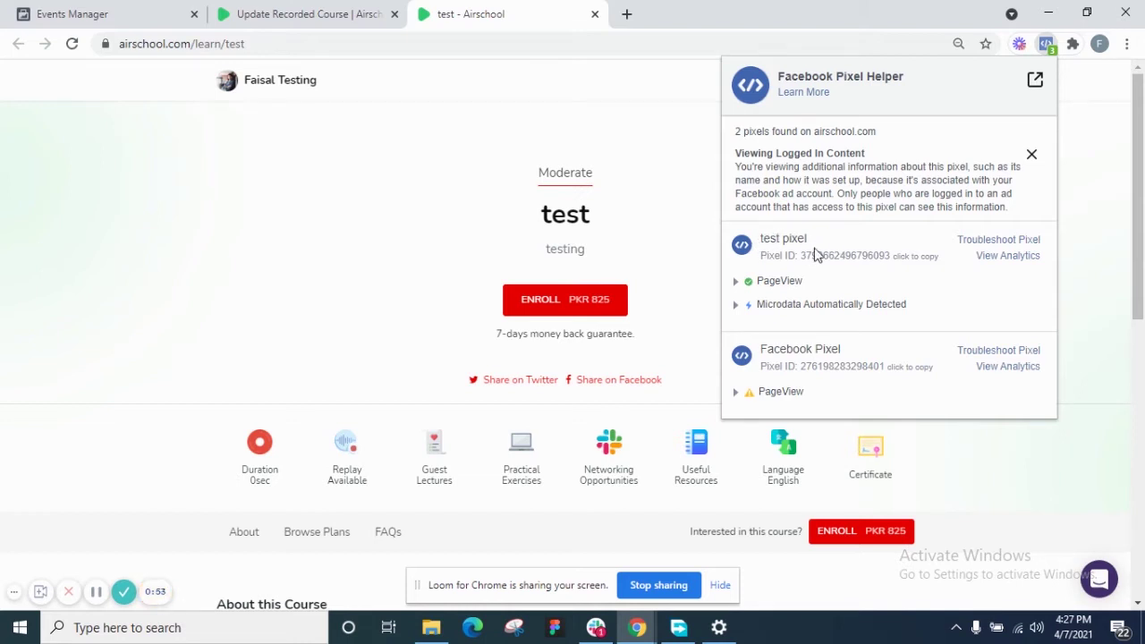
{"action": "left_click", "coordinate": [693, 190]}
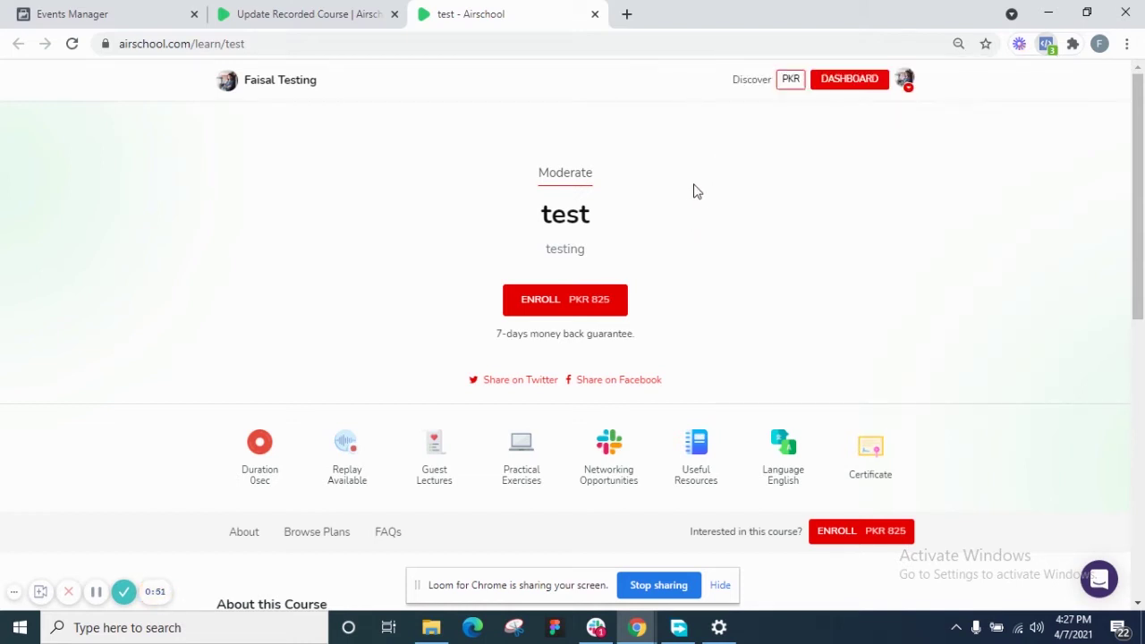
{"action": "left_click", "coordinate": [90, 13]}
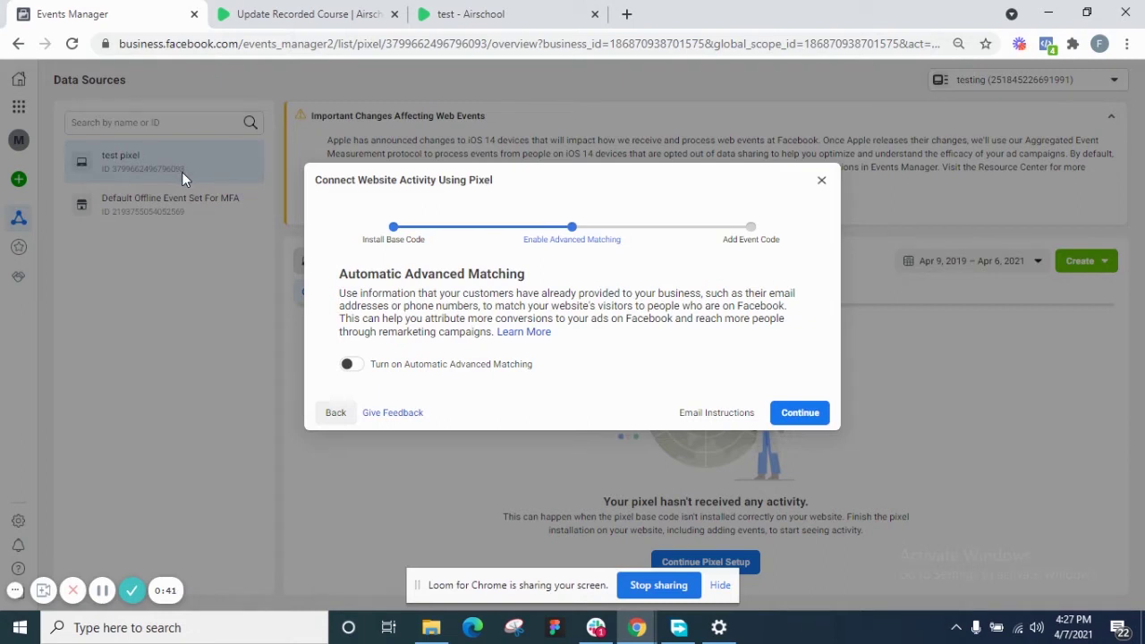
{"action": "left_click", "coordinate": [471, 13]}
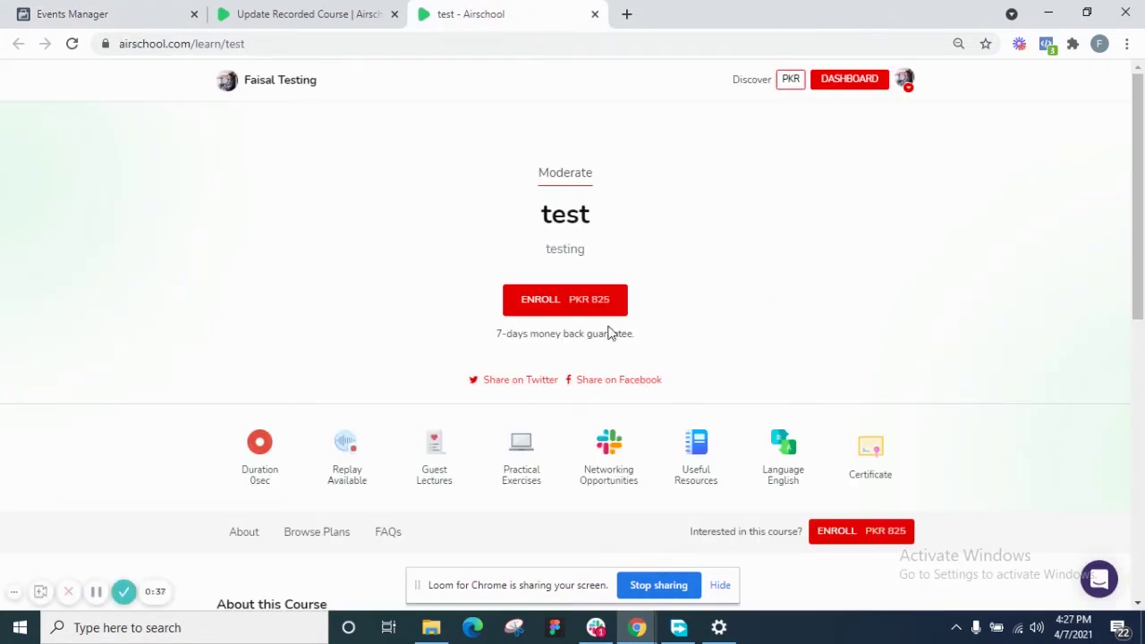
{"action": "left_click", "coordinate": [96, 592]}
{"action": "left_click", "coordinate": [95, 591]}
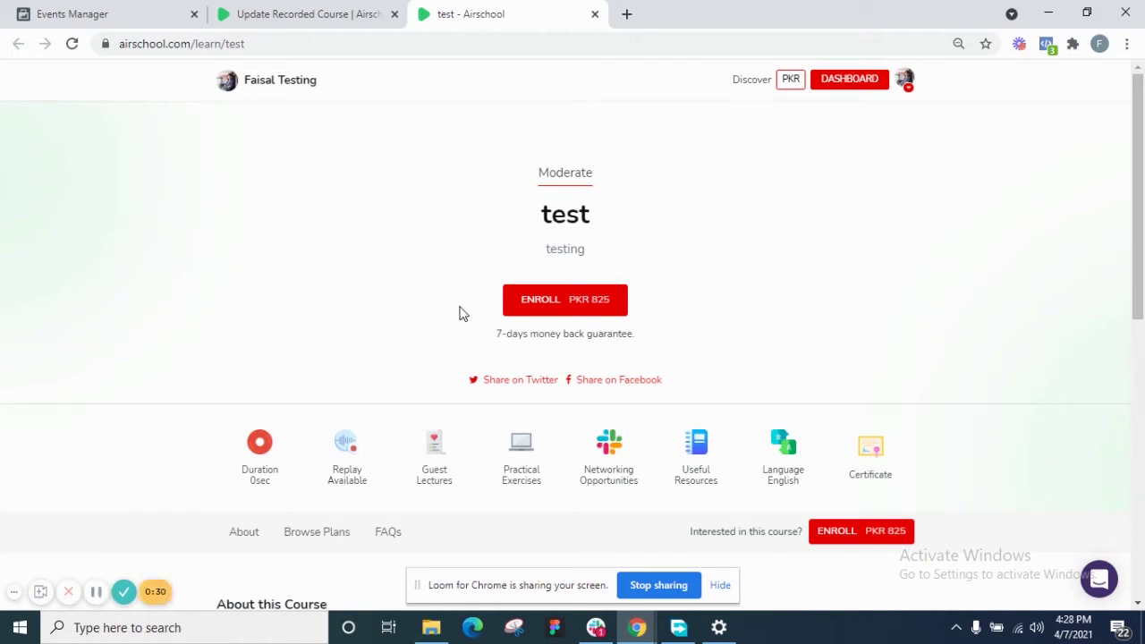
{"action": "scroll", "coordinate": [800, 286], "scroll_direction": "down", "scroll_amount": 2}
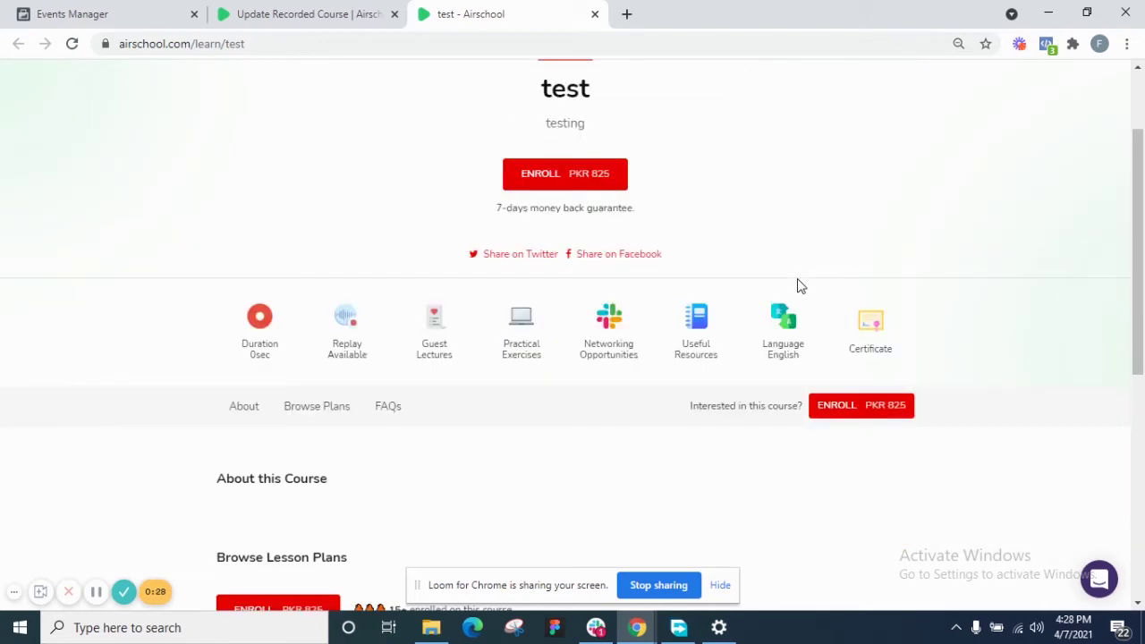
{"action": "scroll", "coordinate": [728, 456], "scroll_direction": "down", "scroll_amount": 2}
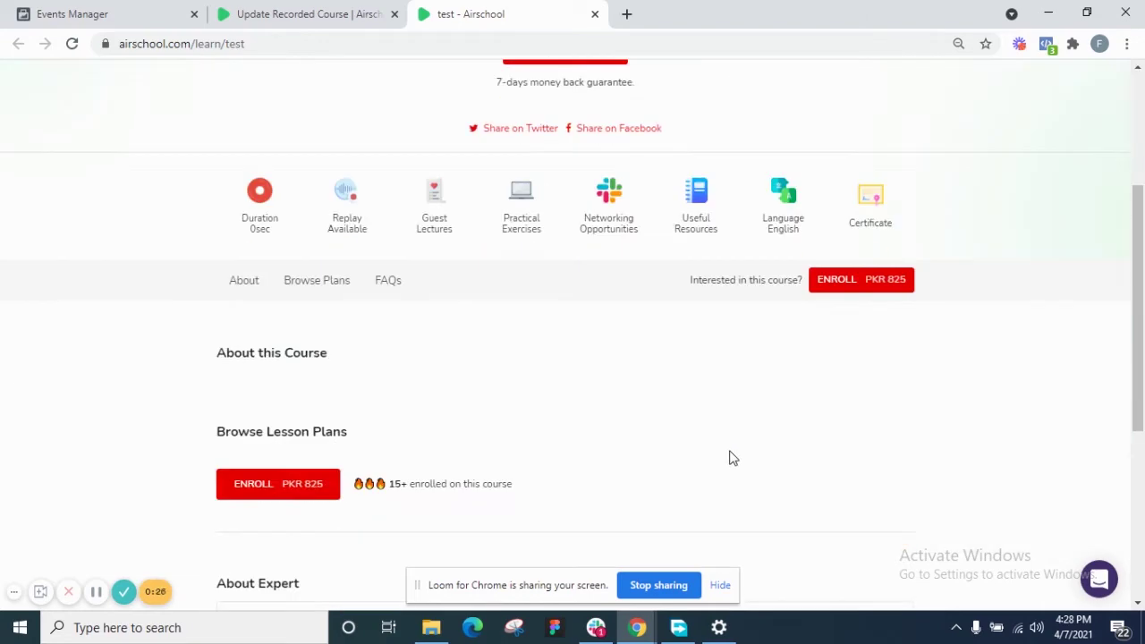
{"action": "scroll", "coordinate": [729, 456], "scroll_direction": "up", "scroll_amount": 5}
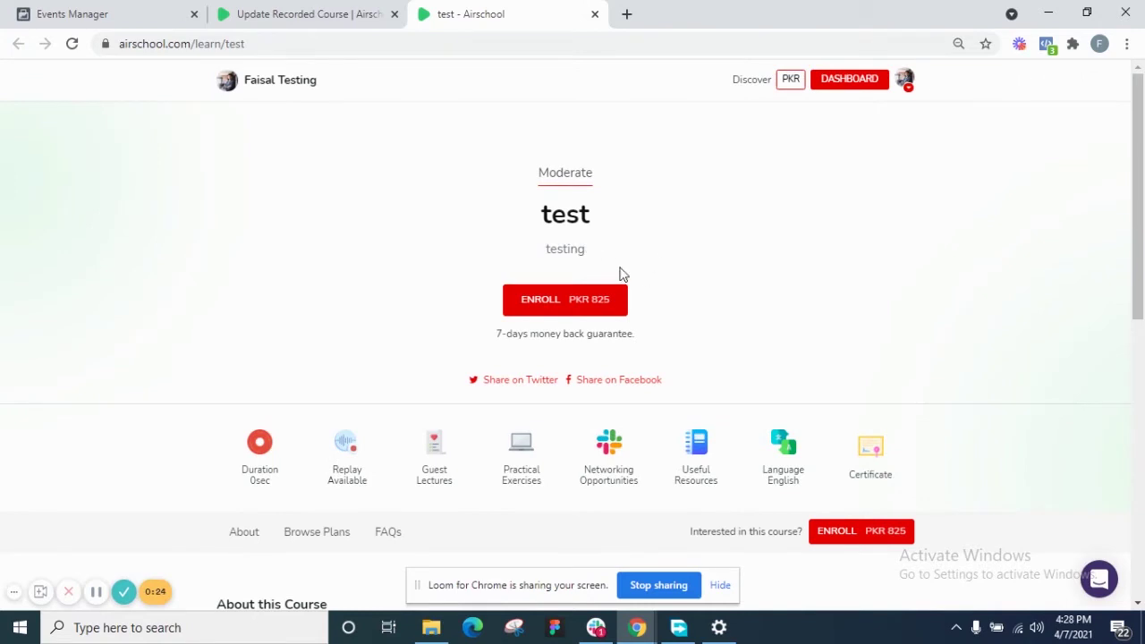
- Switch back to Events Manager and continue the pixel setup to the Add Event Code stage, leaving Automatic Advanced Matching off
{"action": "left_click", "coordinate": [99, 13]}
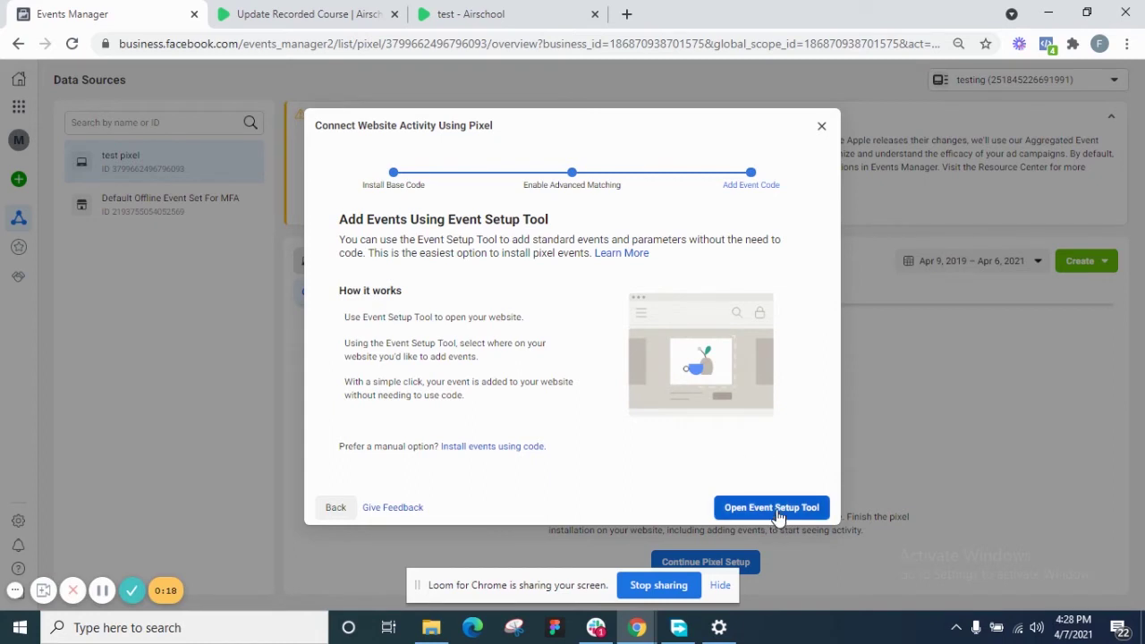
- Open the Event Setup Tool from the pixel setup and copy the full URL of the public test course page
{"action": "left_click", "coordinate": [772, 507]}
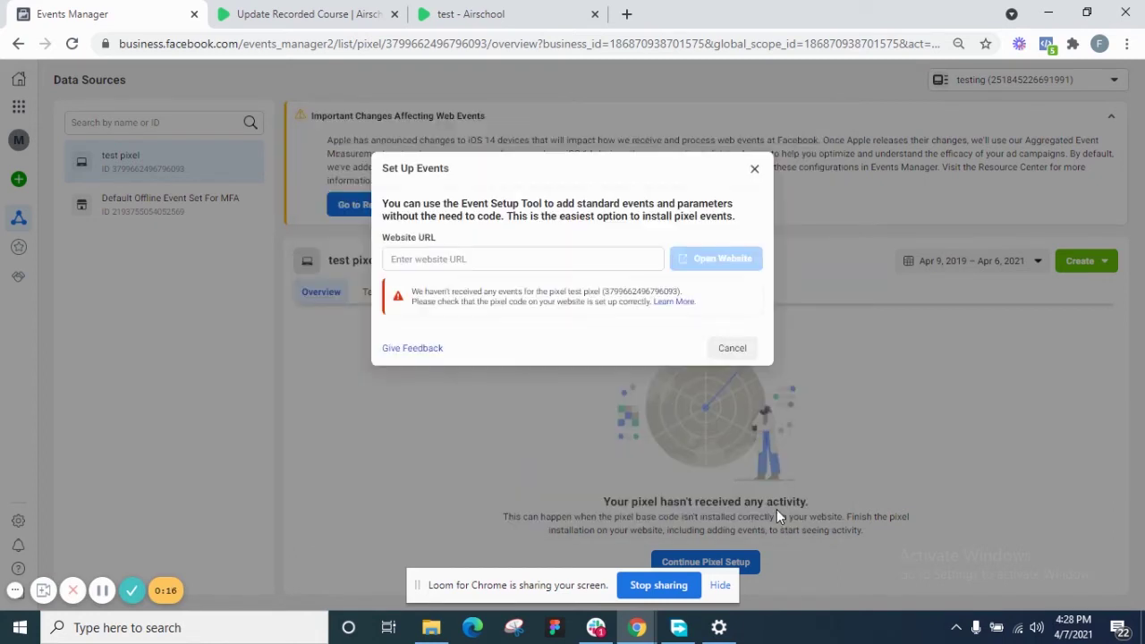
{"action": "left_click", "coordinate": [444, 285]}
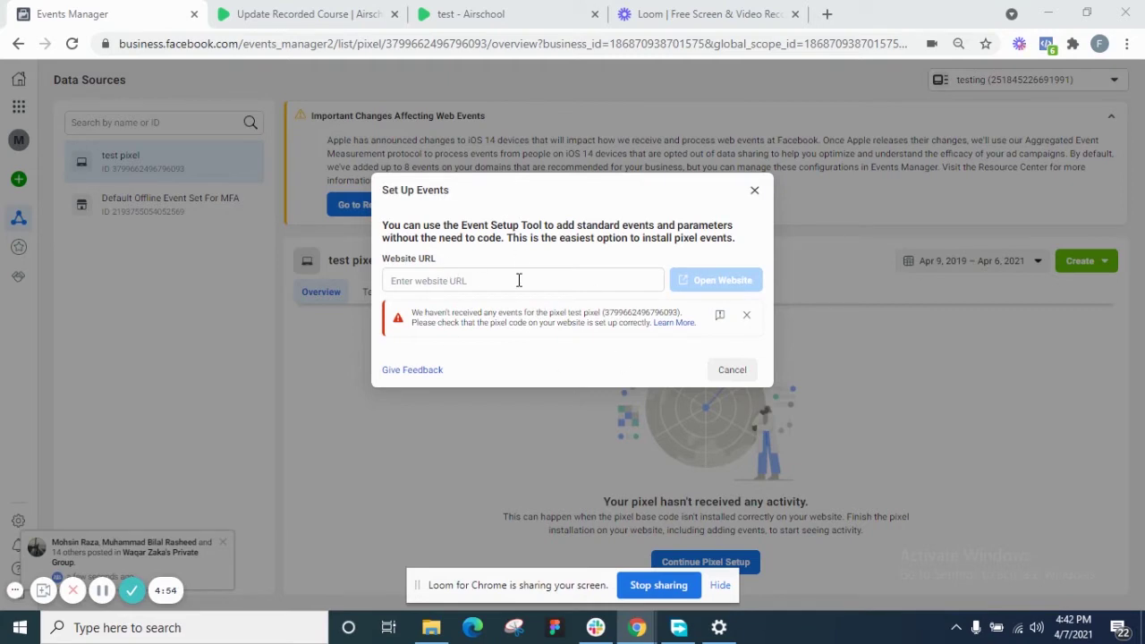
{"action": "left_click", "coordinate": [498, 7]}
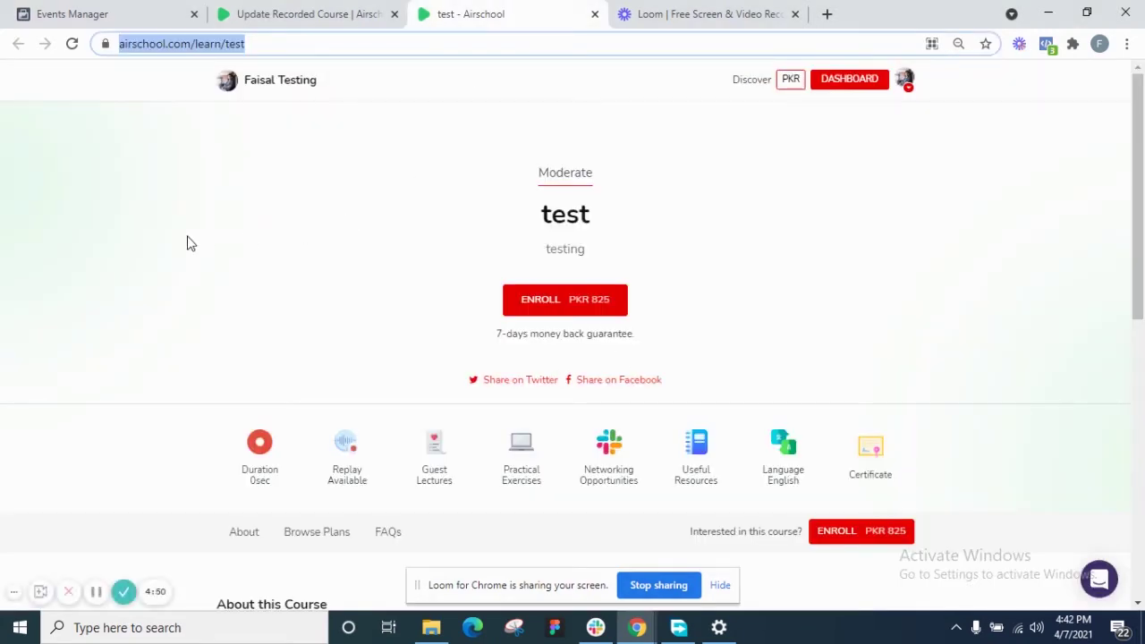
{"action": "left_click", "coordinate": [355, 44]}
{"action": "double_click", "coordinate": [355, 44]}
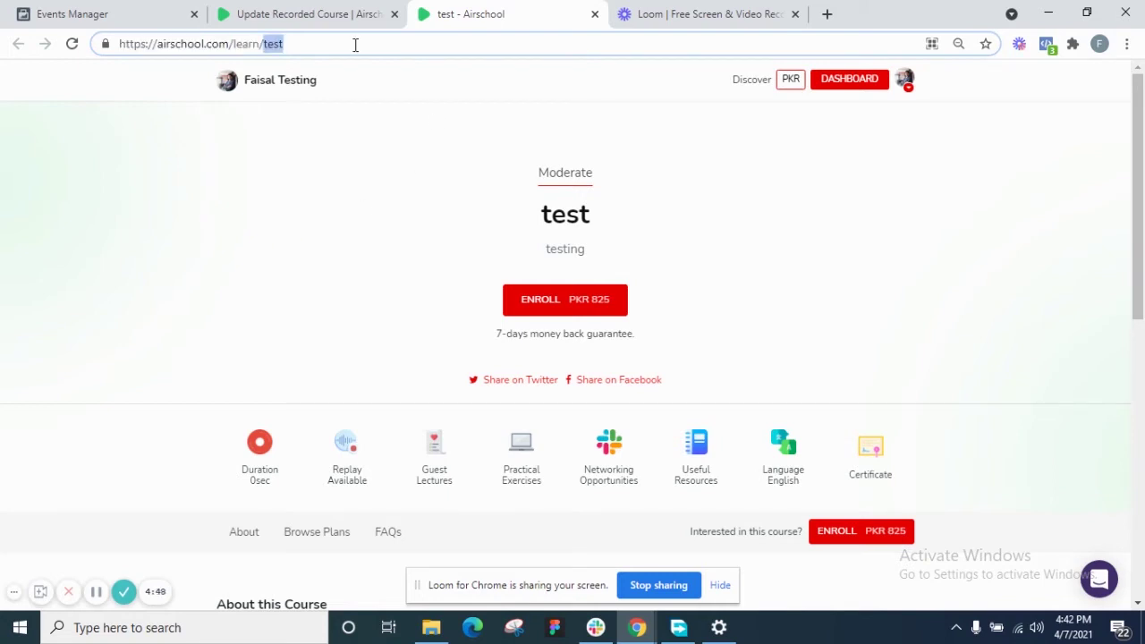
{"action": "triple_click", "coordinate": [355, 44]}
{"action": "key", "text": "ctrl+c"}
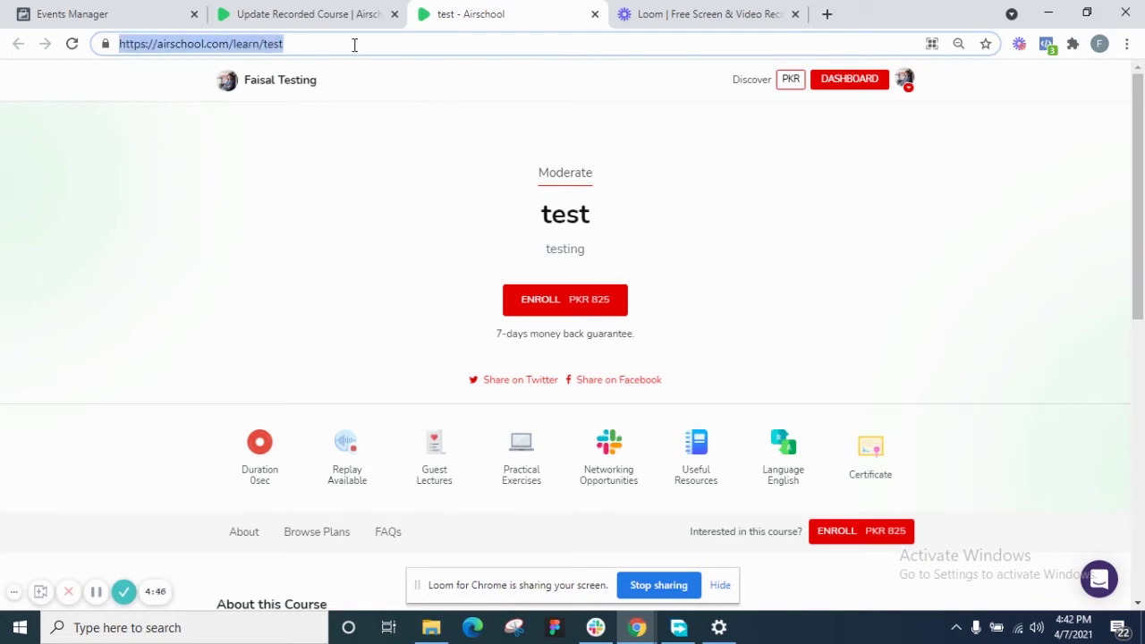
{"action": "left_click", "coordinate": [124, 9]}
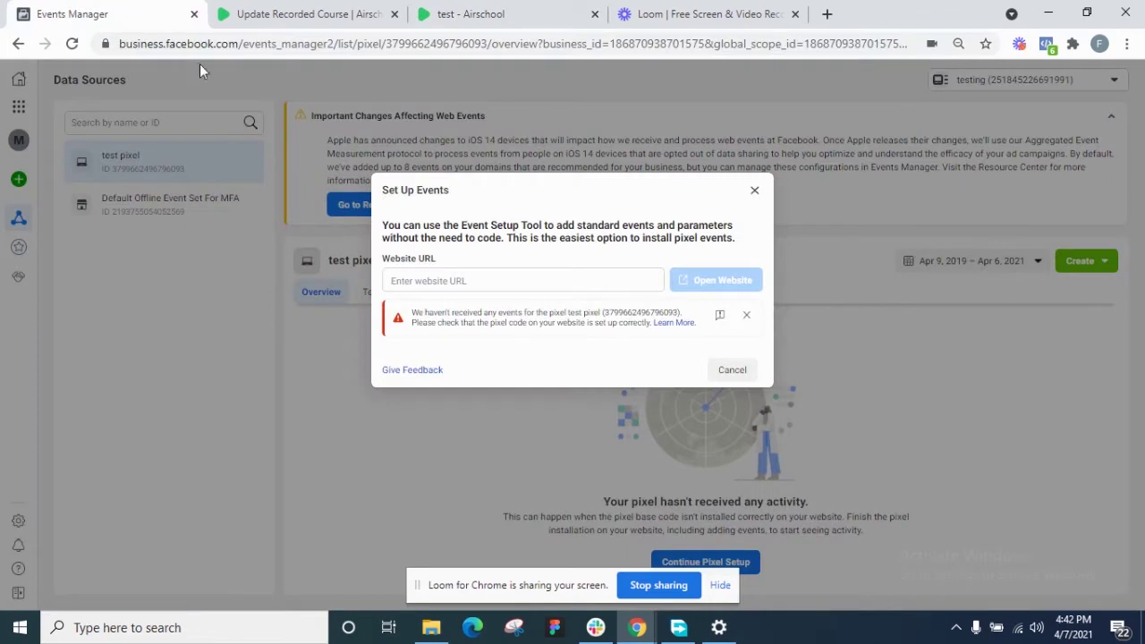
{"action": "left_click", "coordinate": [482, 276]}
{"action": "key", "text": "ctrl+v"}
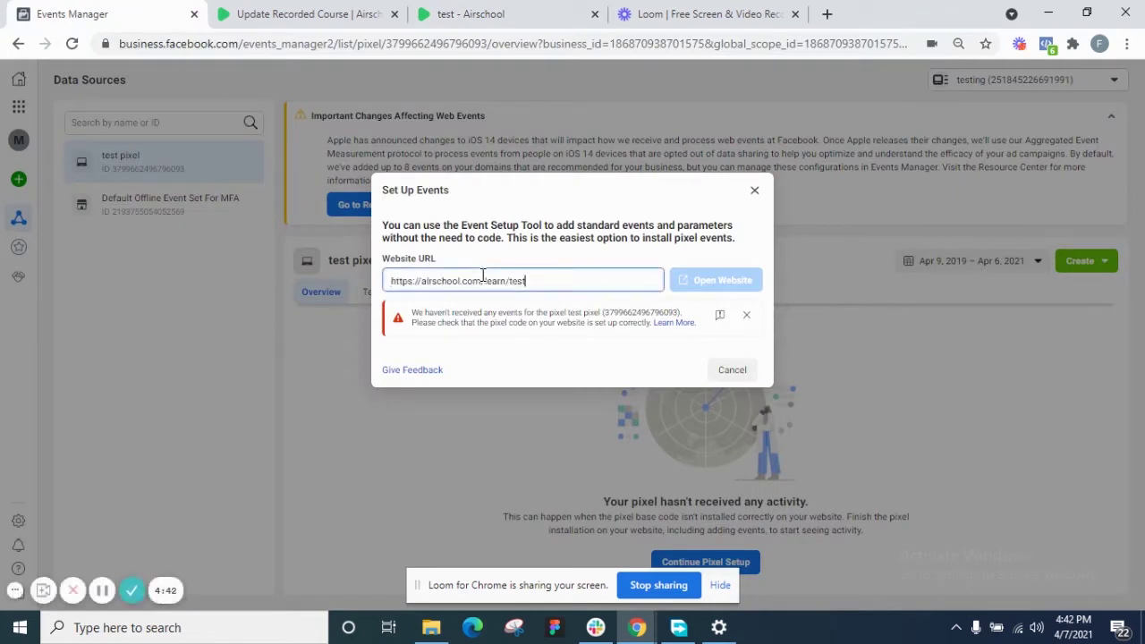
{"action": "key", "text": "Return"}
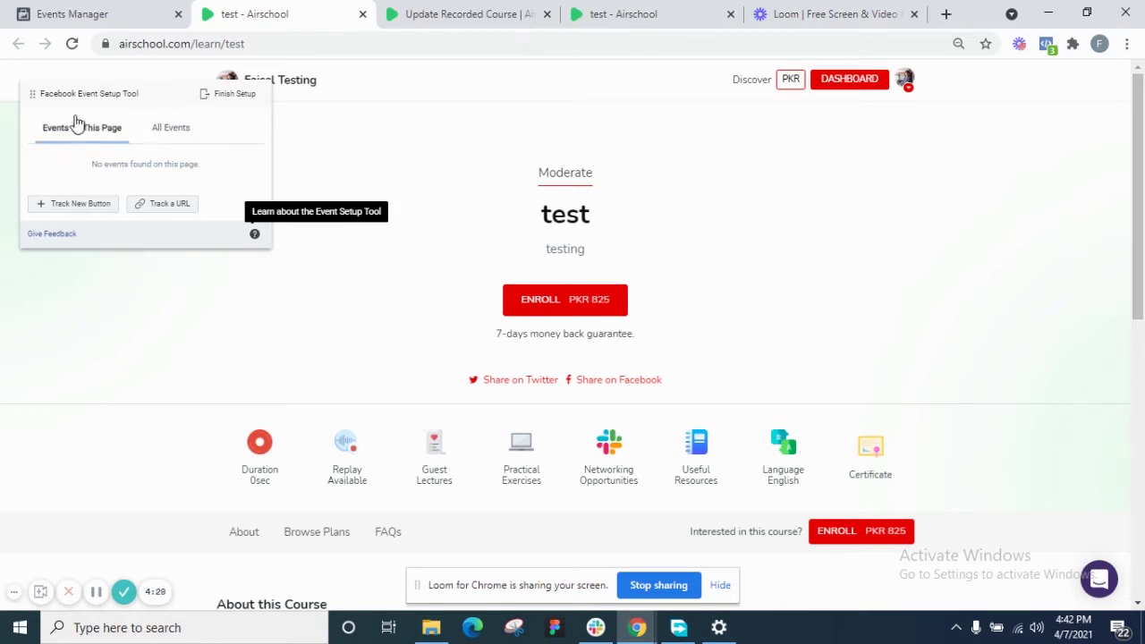
- Track the course page's main Enroll button with an Add to Cart event, using USD as the currency
{"action": "left_click", "coordinate": [83, 206]}
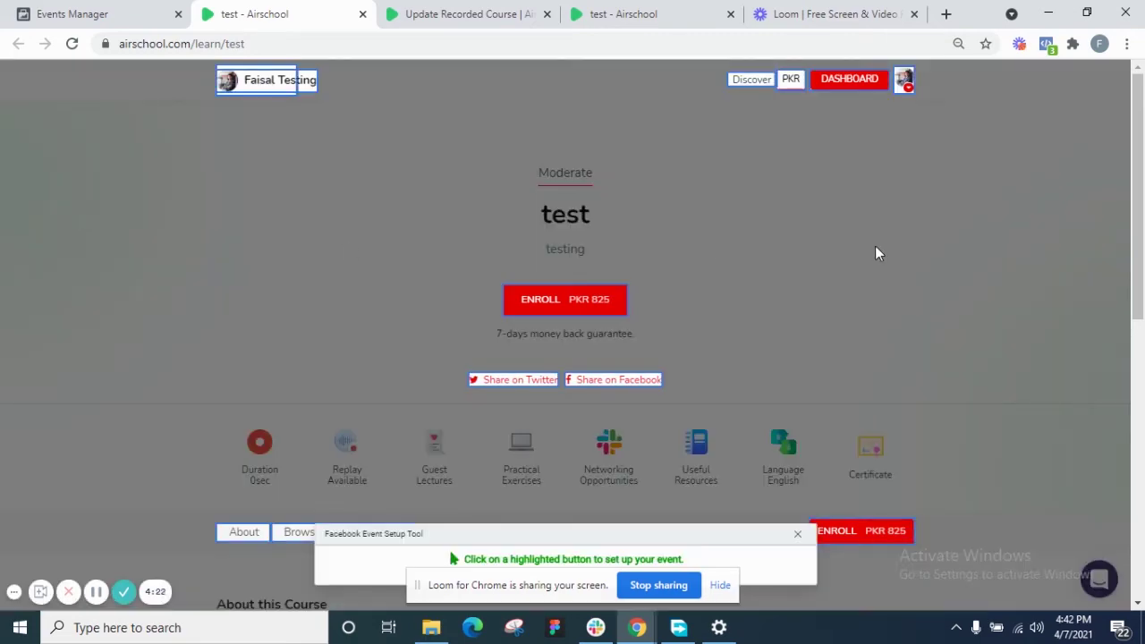
{"action": "scroll", "coordinate": [895, 272], "scroll_direction": "down", "scroll_amount": 5}
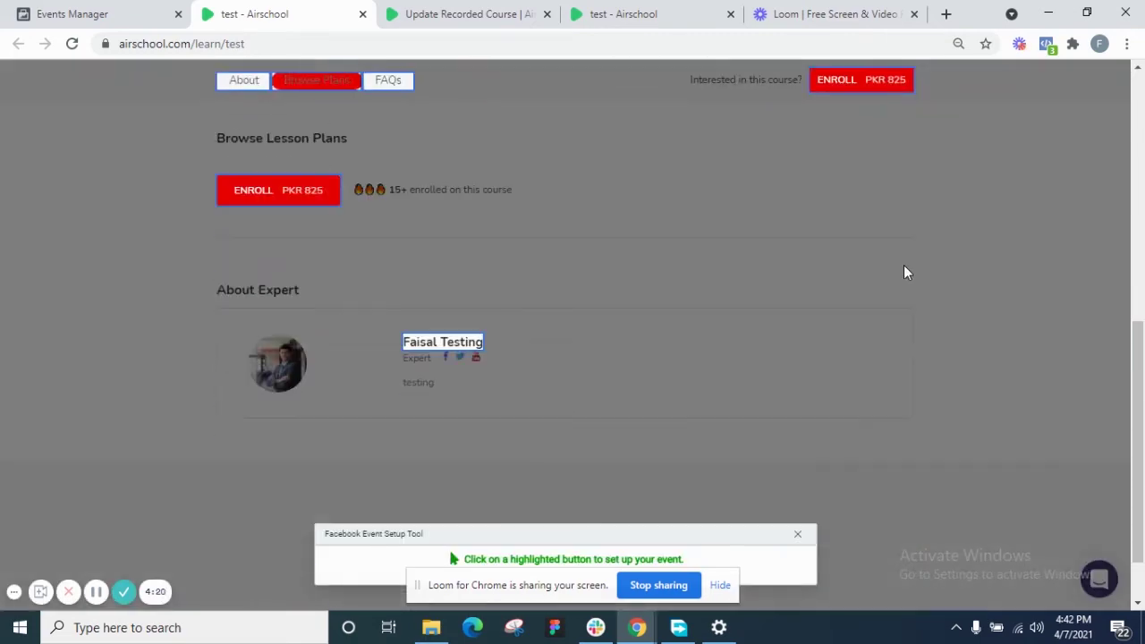
{"action": "scroll", "coordinate": [905, 272], "scroll_direction": "up", "scroll_amount": 5}
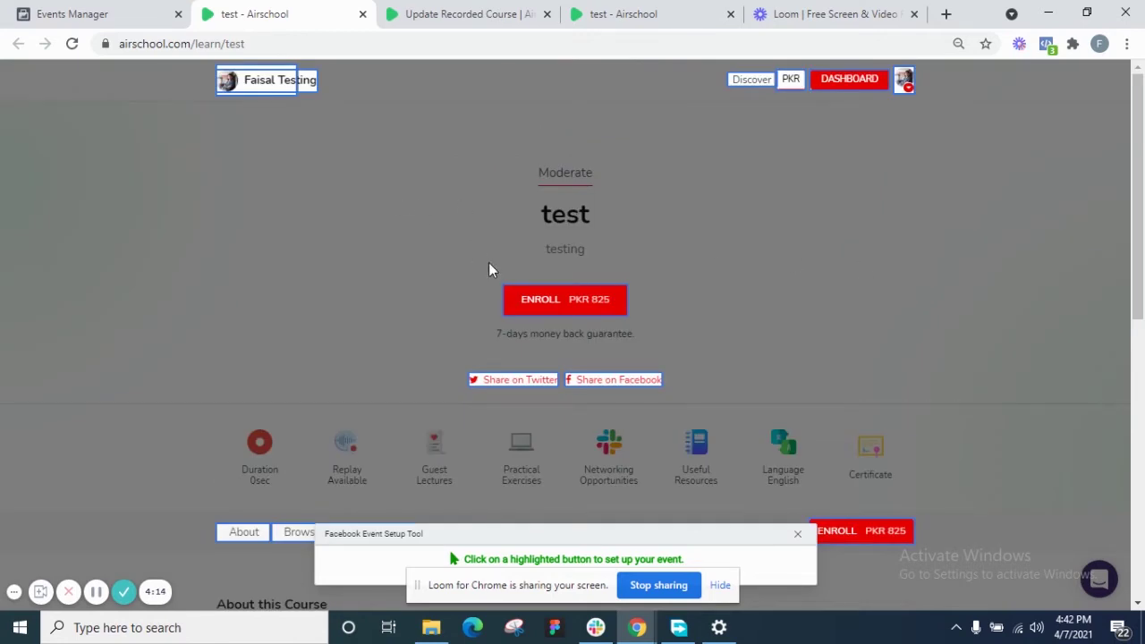
{"action": "left_click", "coordinate": [563, 302]}
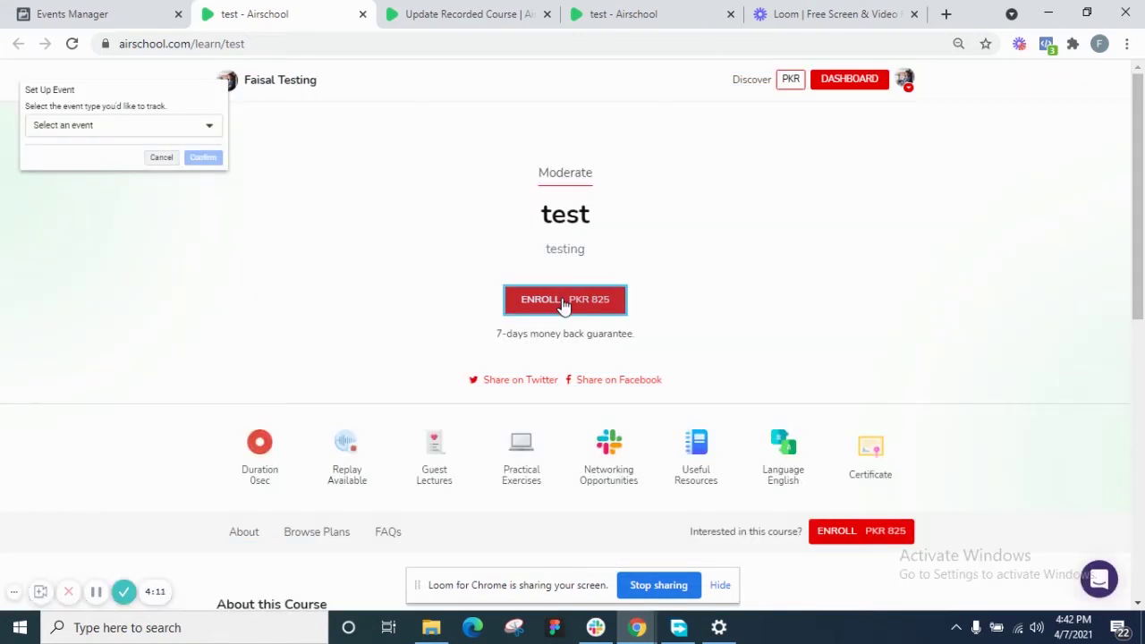
{"action": "left_click", "coordinate": [125, 134]}
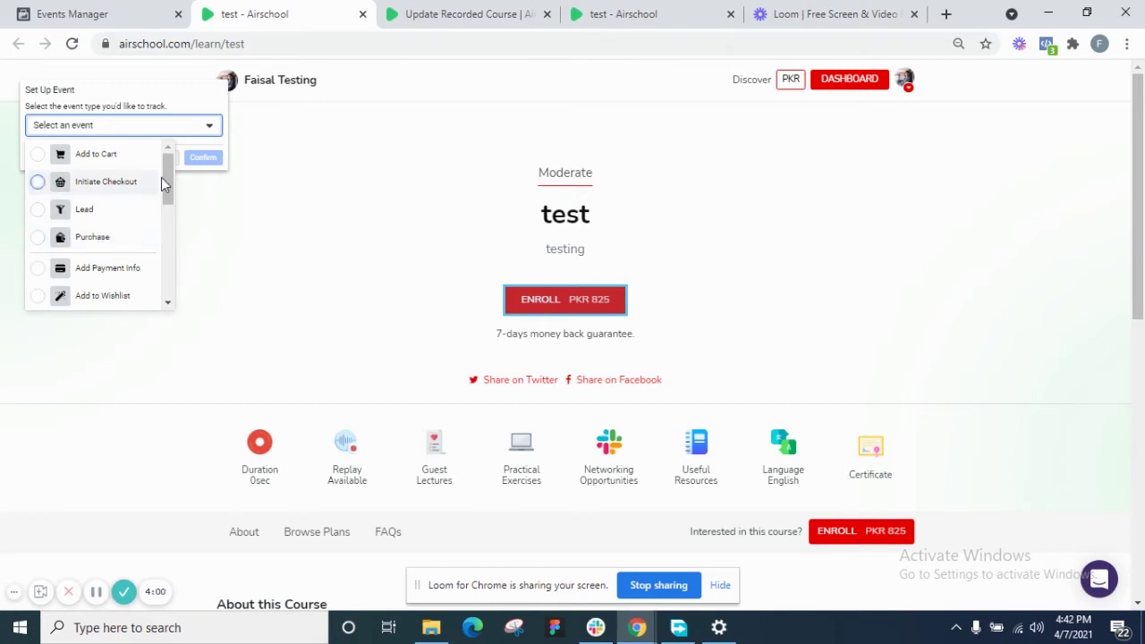
{"action": "left_click", "coordinate": [101, 156]}
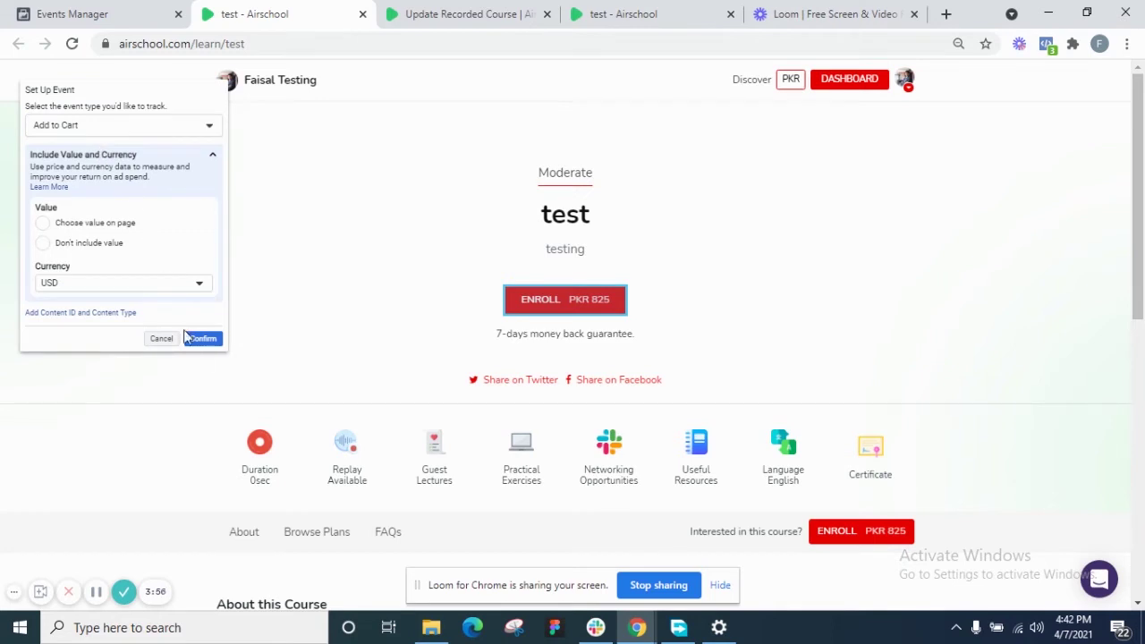
{"action": "left_click", "coordinate": [207, 286]}
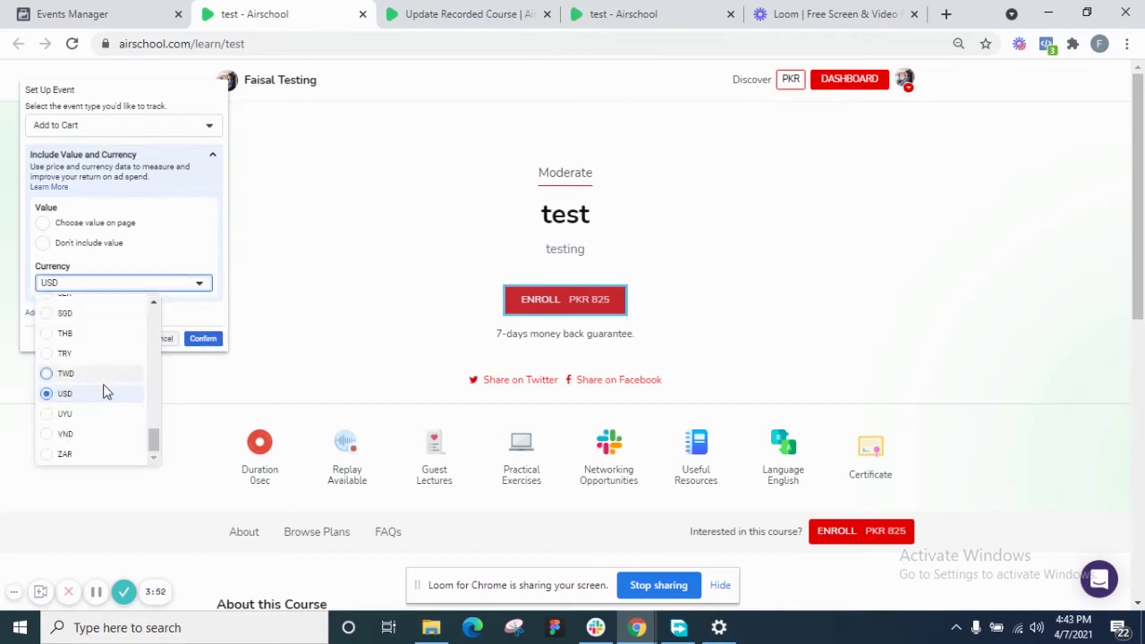
{"action": "left_click", "coordinate": [100, 395]}
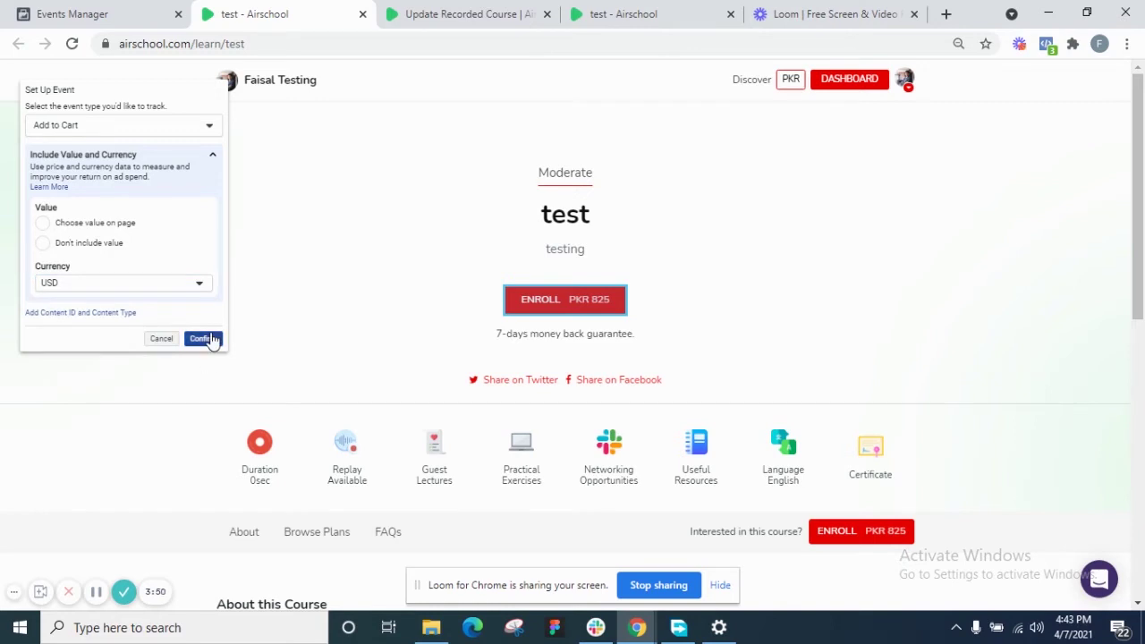
{"action": "left_click", "coordinate": [201, 338]}
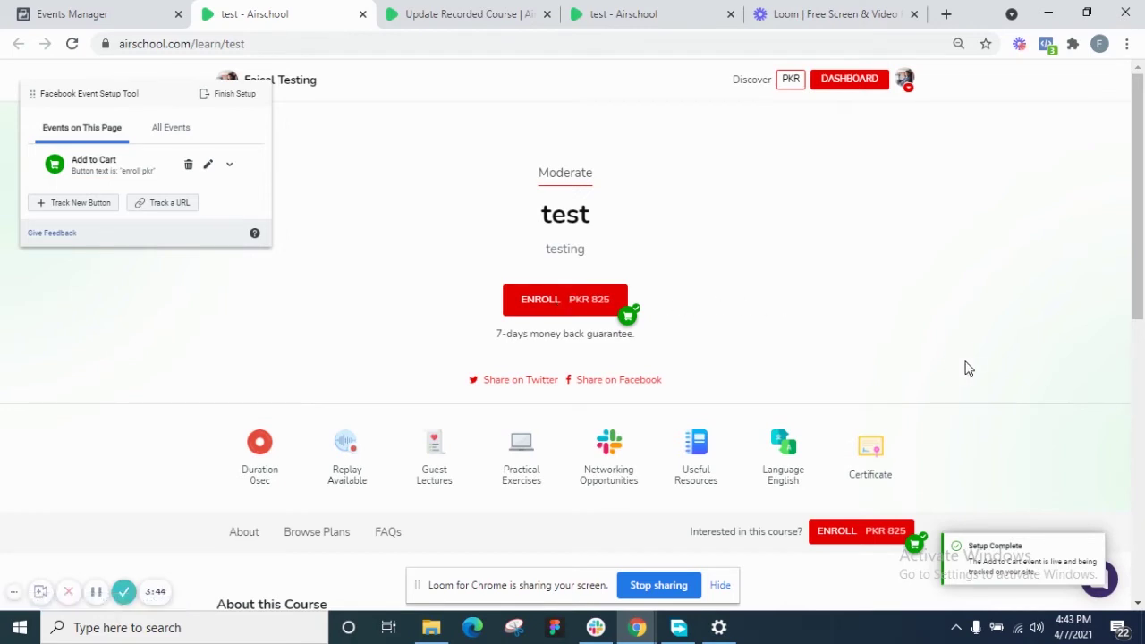
- Review the Add to Cart markers on the course page's Enroll buttons and start tracking another button
{"action": "scroll", "coordinate": [969, 368], "scroll_direction": "down", "scroll_amount": 1}
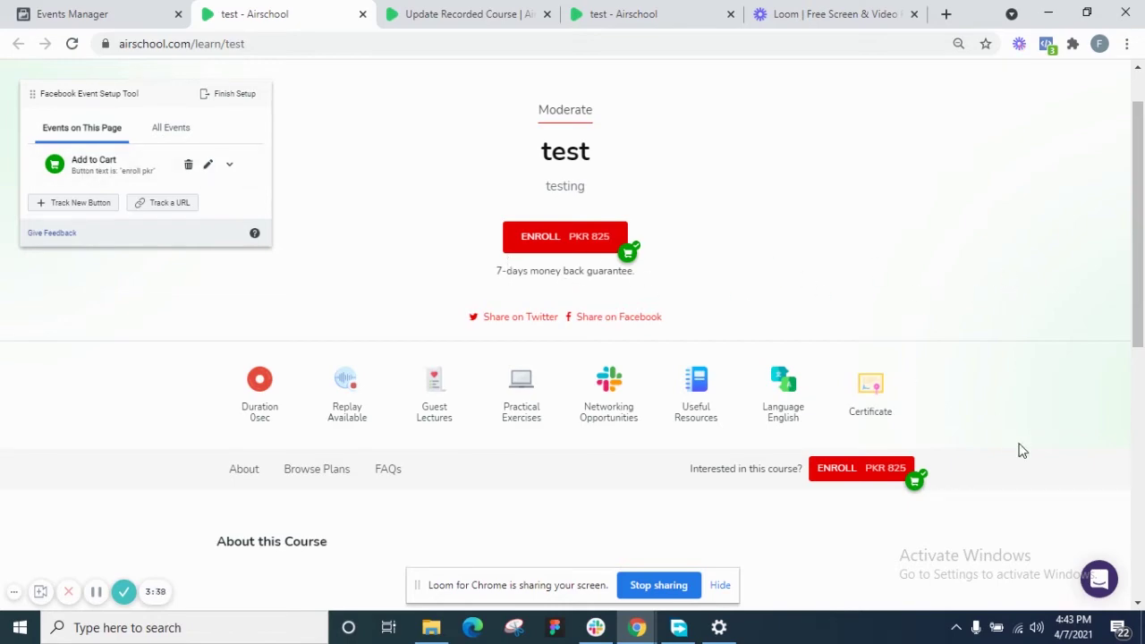
{"action": "scroll", "coordinate": [935, 481], "scroll_direction": "down", "scroll_amount": 2}
{"action": "scroll", "coordinate": [932, 481], "scroll_direction": "down", "scroll_amount": 5}
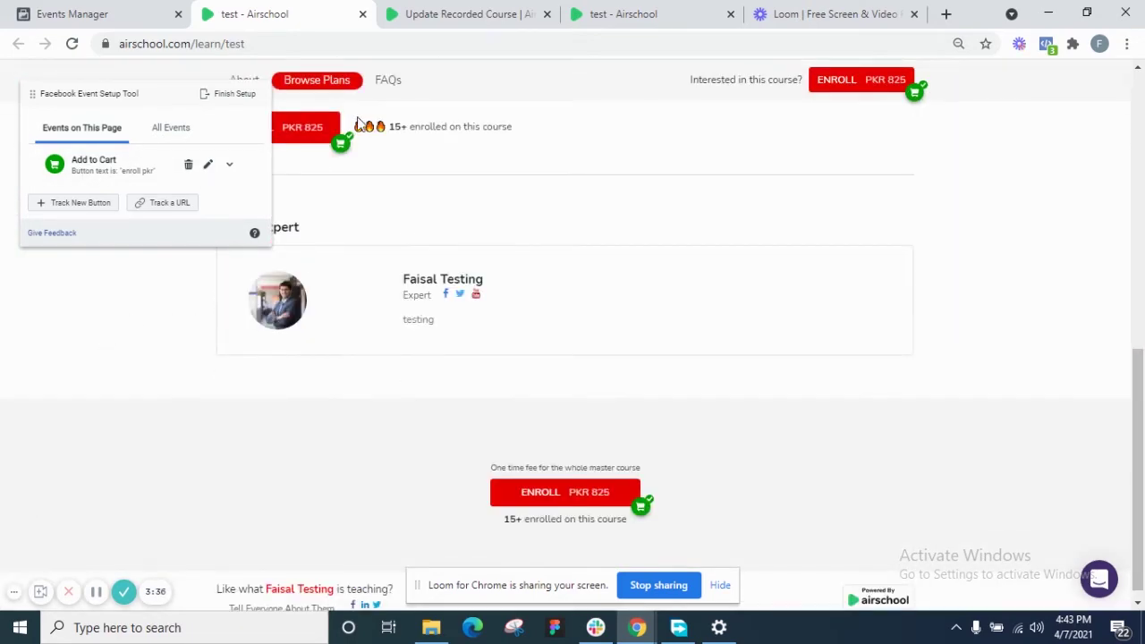
{"action": "scroll", "coordinate": [640, 488], "scroll_direction": "up", "scroll_amount": 8}
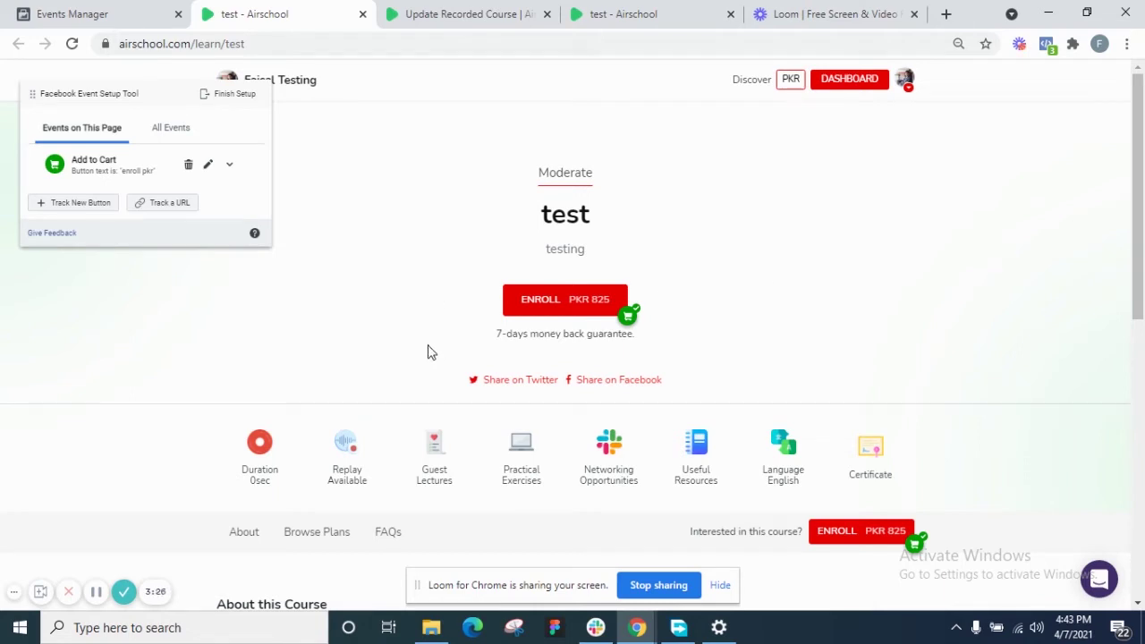
{"action": "left_click", "coordinate": [89, 203]}
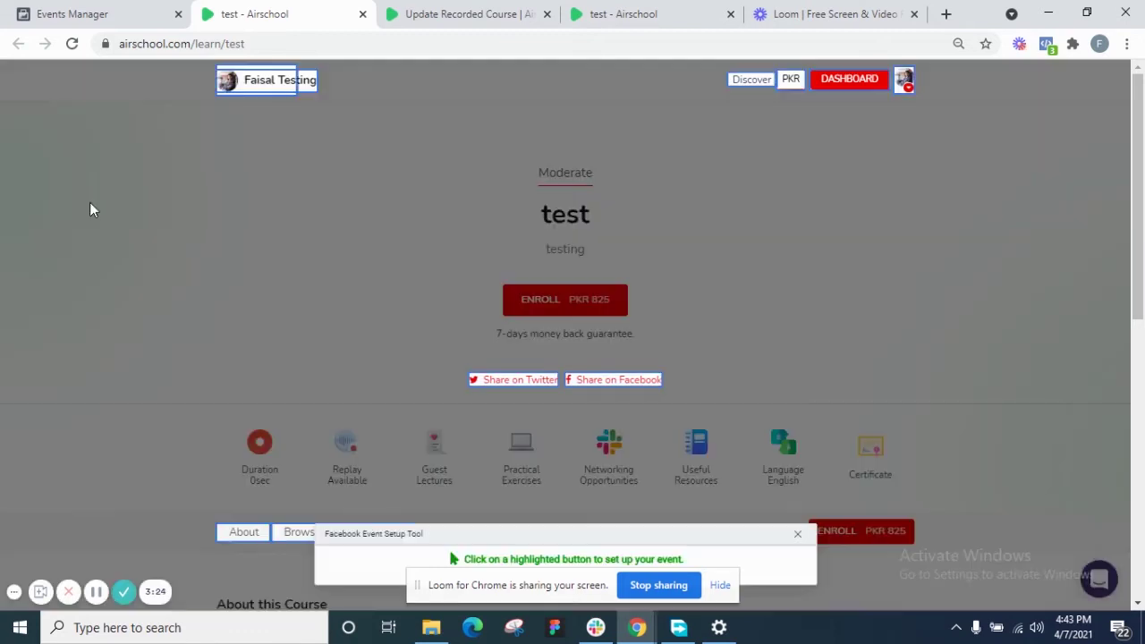
{"action": "scroll", "coordinate": [739, 205], "scroll_direction": "down", "scroll_amount": 2}
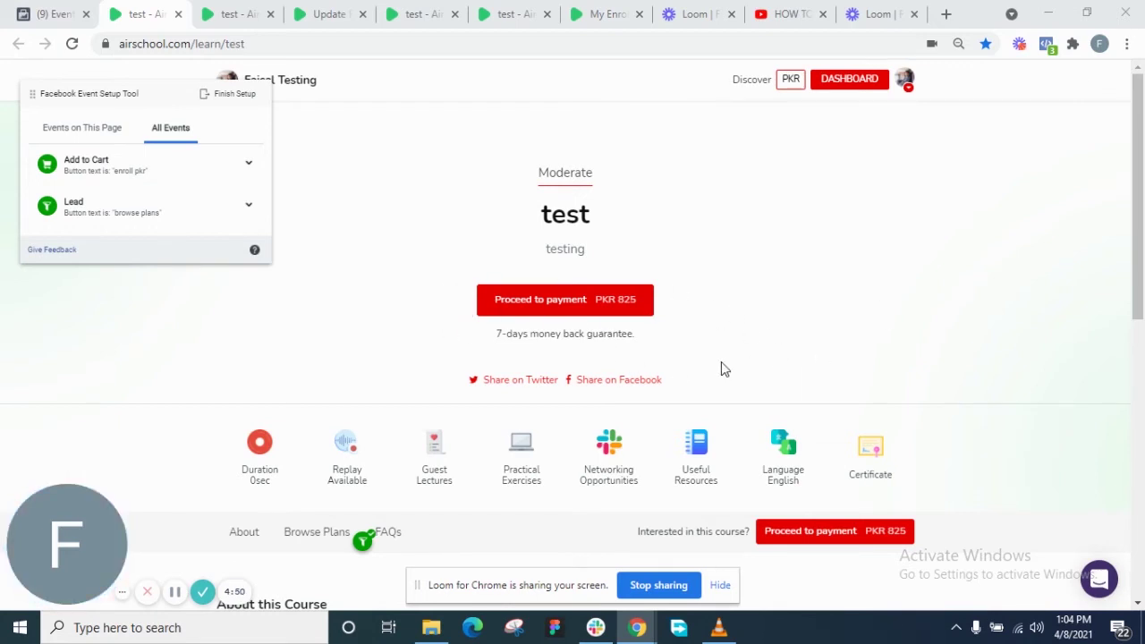
- Track the course page's main Proceed to payment button with an Initiate Checkout event
{"action": "scroll", "coordinate": [920, 340], "scroll_direction": "down", "scroll_amount": 2}
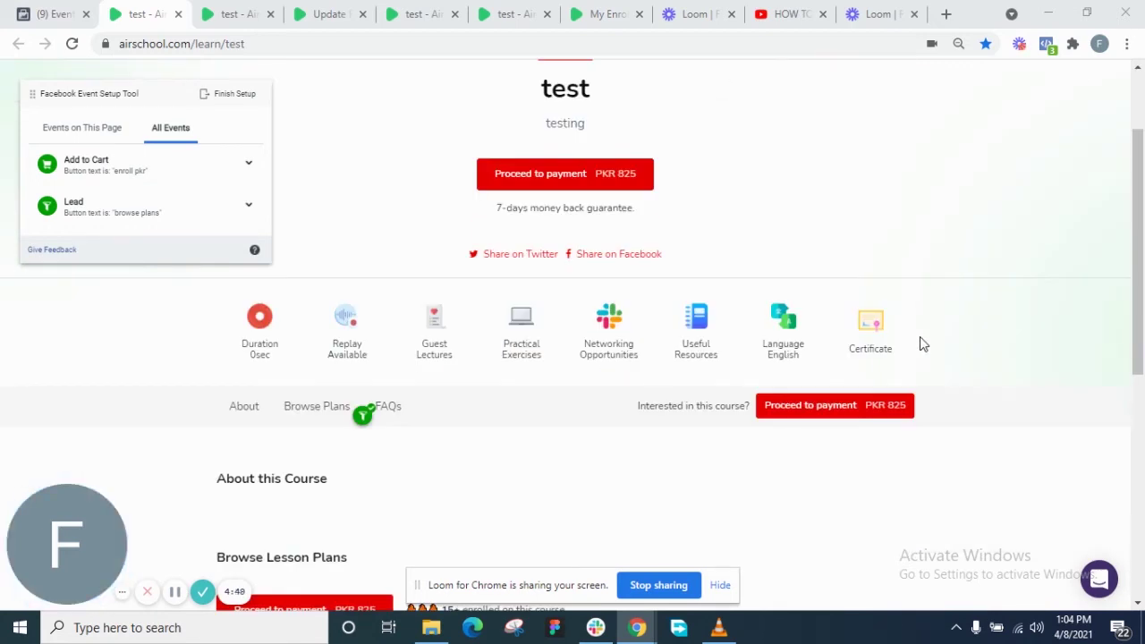
{"action": "scroll", "coordinate": [923, 344], "scroll_direction": "down", "scroll_amount": 1}
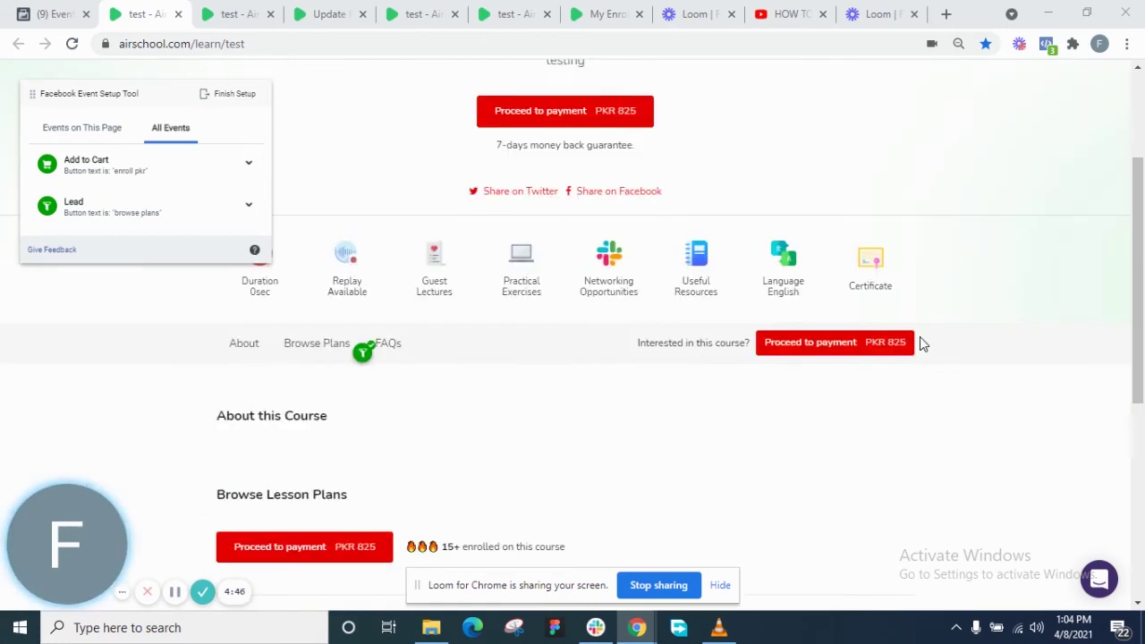
{"action": "scroll", "coordinate": [923, 345], "scroll_direction": "down", "scroll_amount": 2}
{"action": "scroll", "coordinate": [924, 345], "scroll_direction": "up", "scroll_amount": 5}
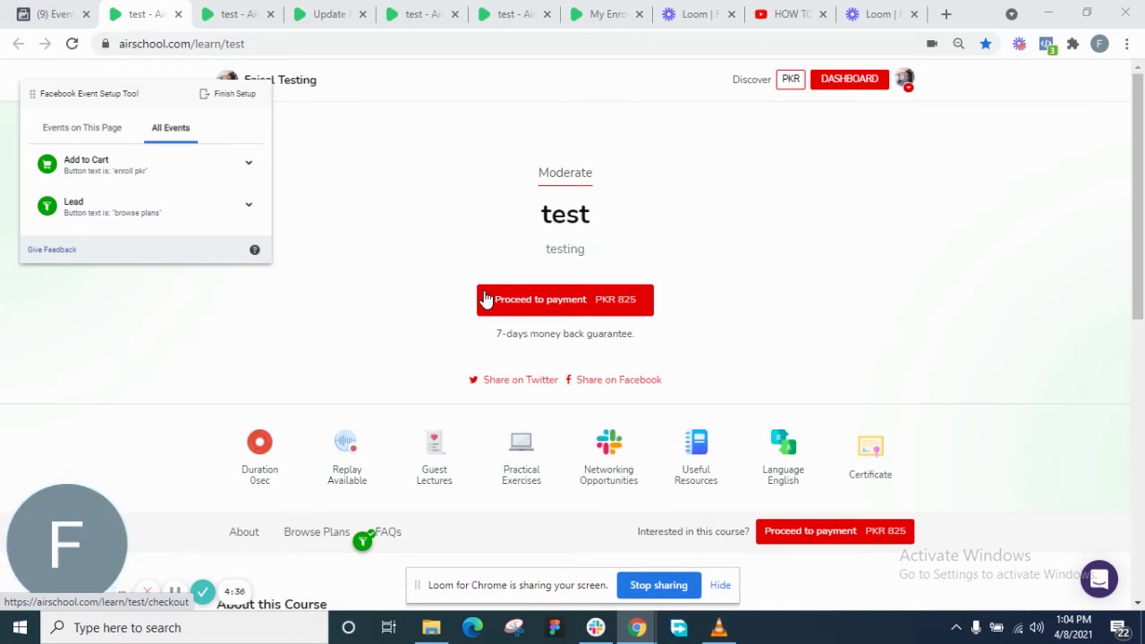
{"action": "left_click", "coordinate": [101, 132]}
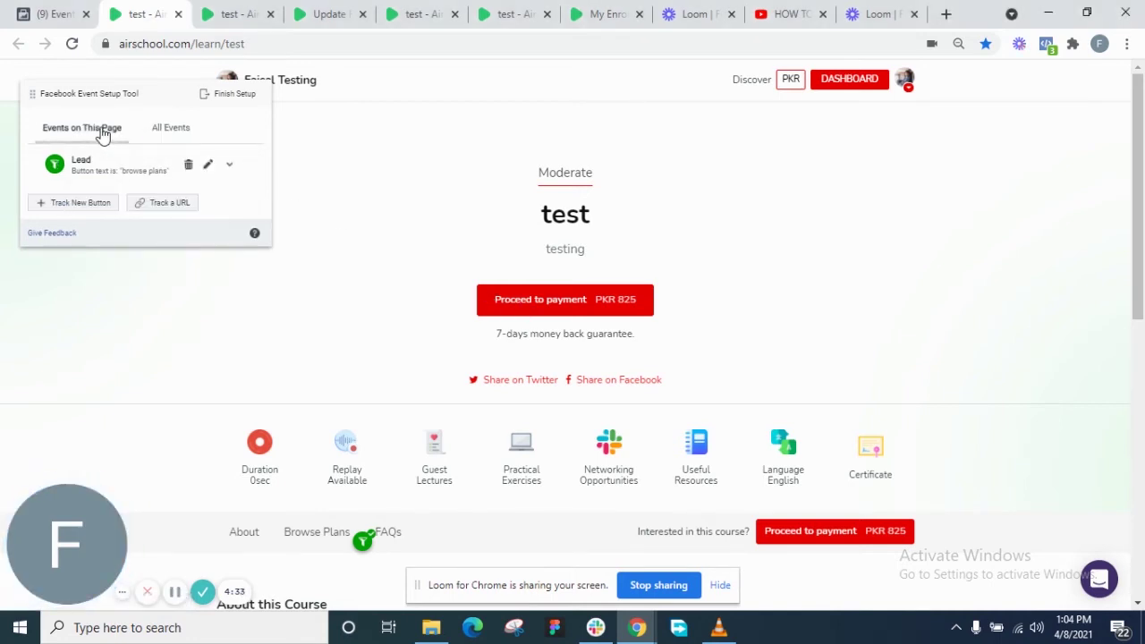
{"action": "left_click", "coordinate": [69, 205]}
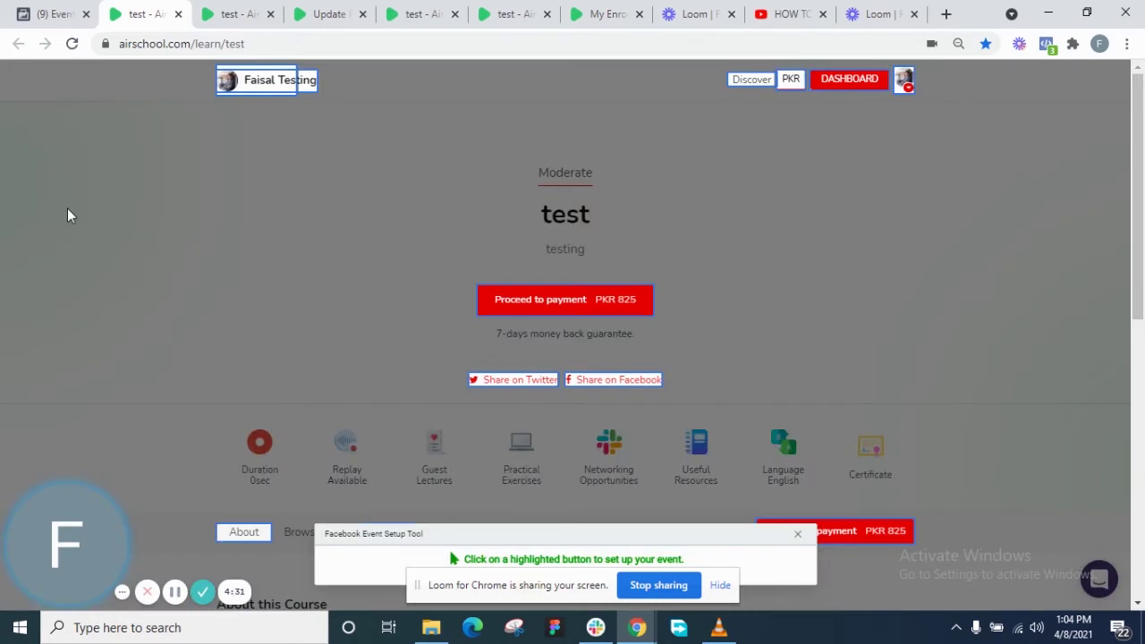
{"action": "left_click", "coordinate": [558, 314]}
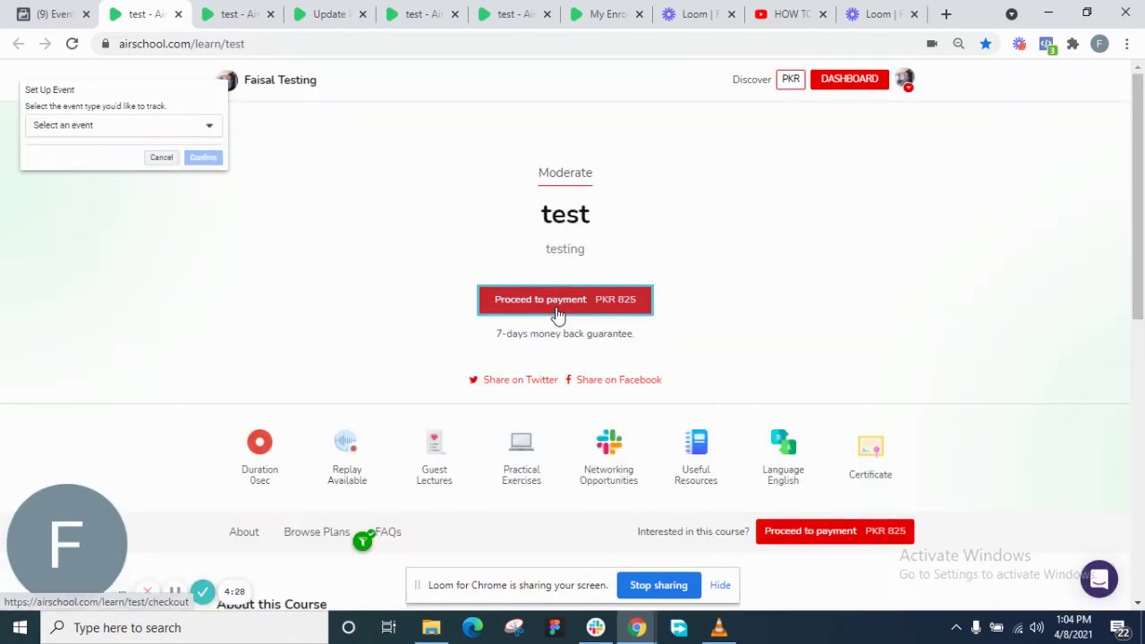
{"action": "left_click", "coordinate": [99, 128]}
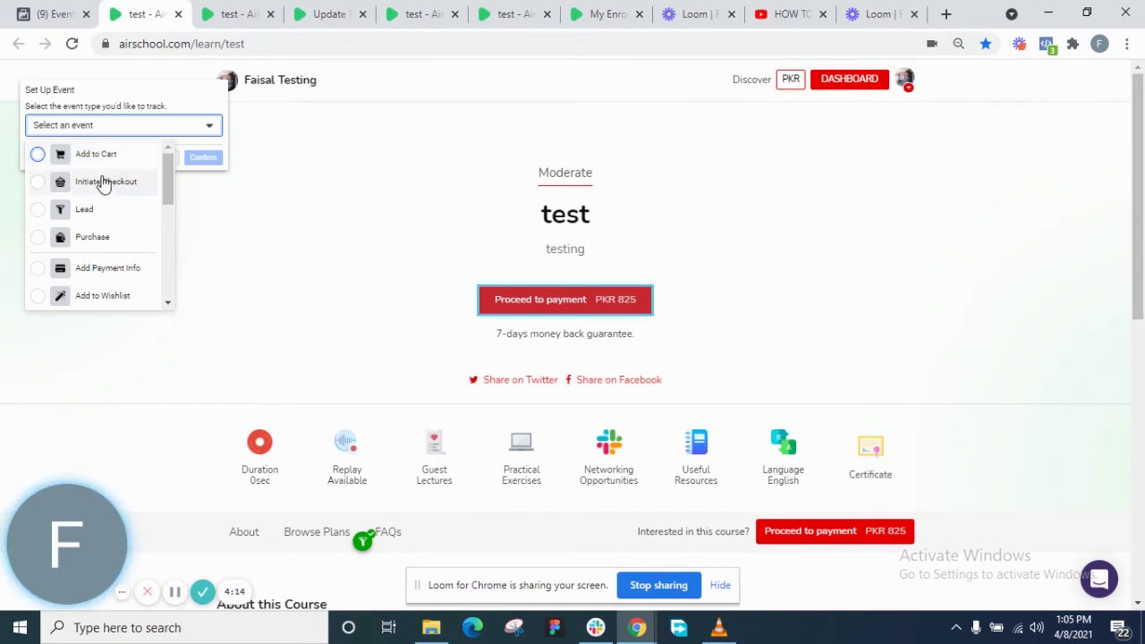
{"action": "left_click", "coordinate": [38, 183]}
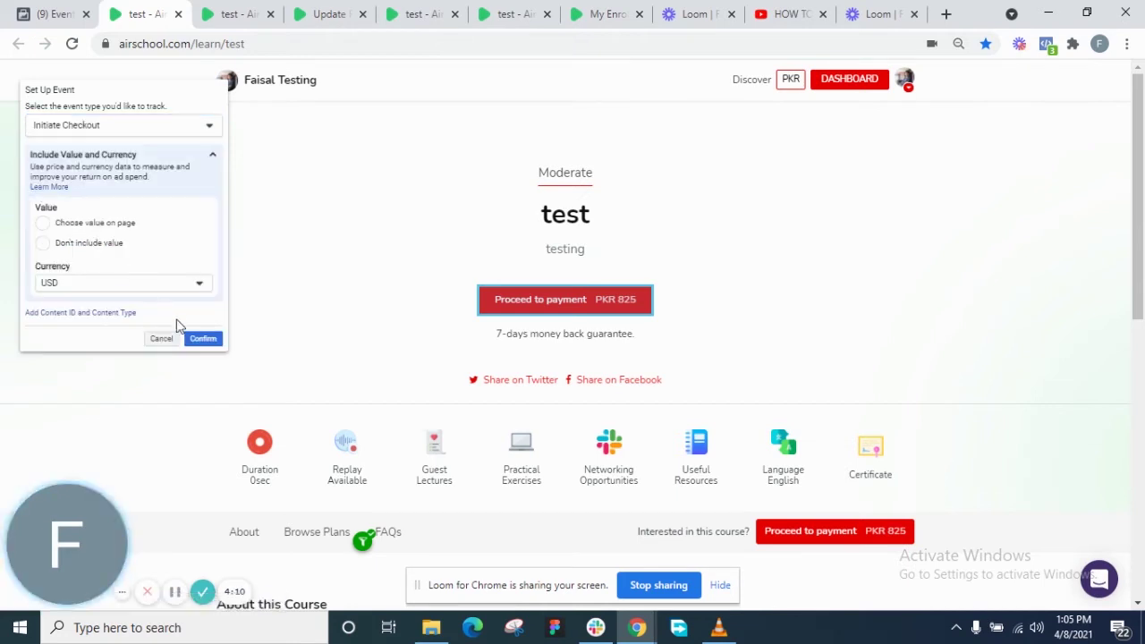
{"action": "left_click", "coordinate": [203, 339]}
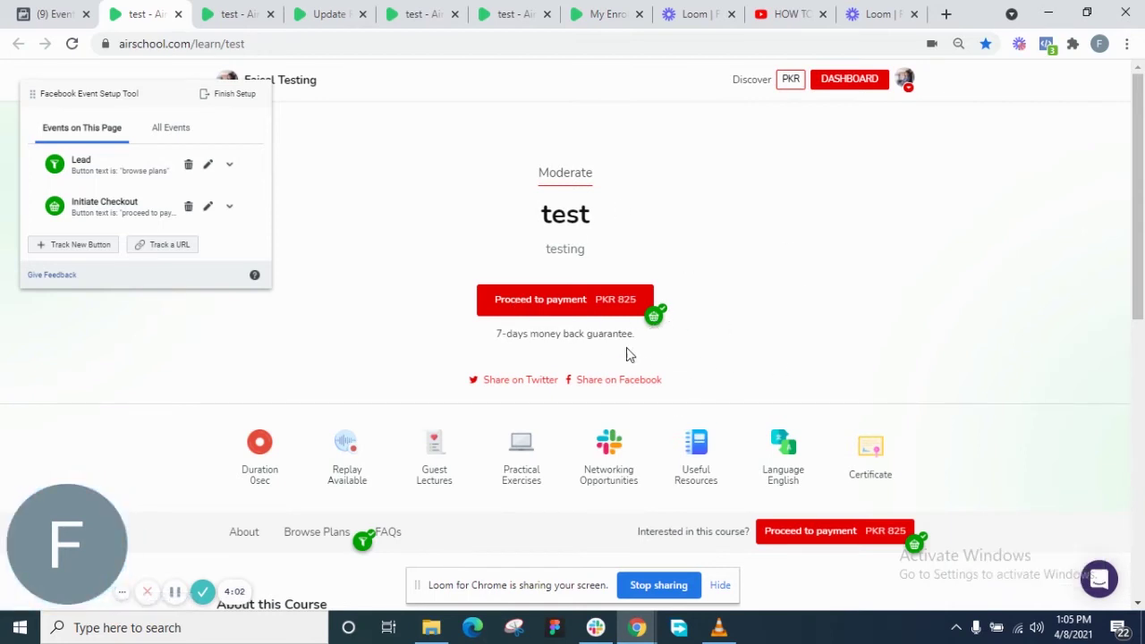
- Examine the Initiate Checkout markers down the course page and display the list of all the pixel's events
{"action": "scroll", "coordinate": [895, 403], "scroll_direction": "down", "scroll_amount": 1}
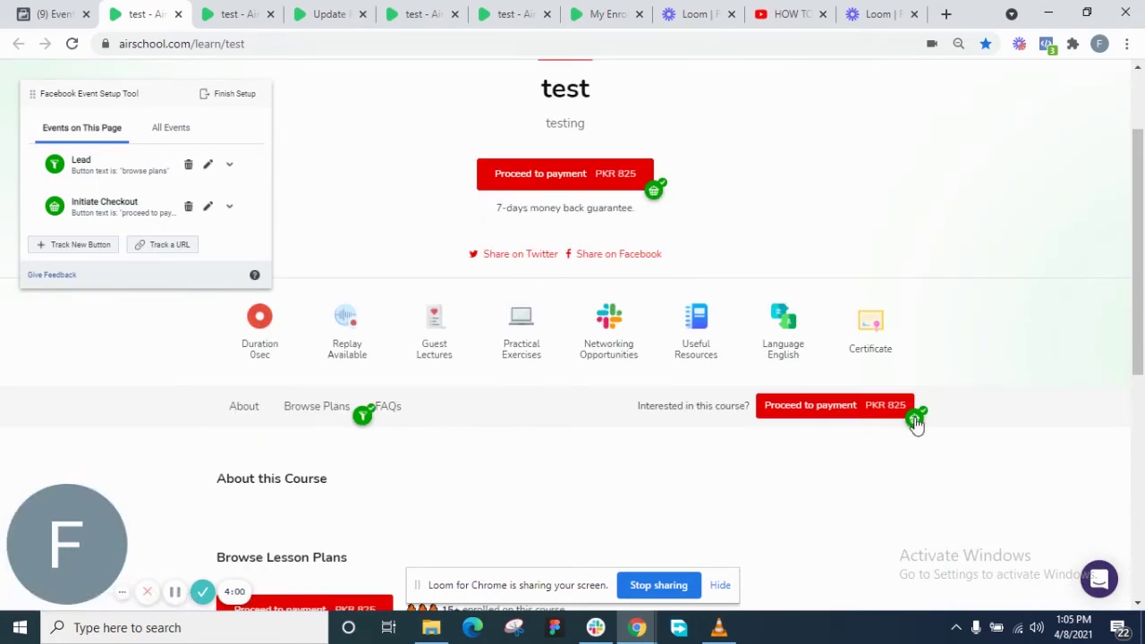
{"action": "scroll", "coordinate": [878, 444], "scroll_direction": "down", "scroll_amount": 2}
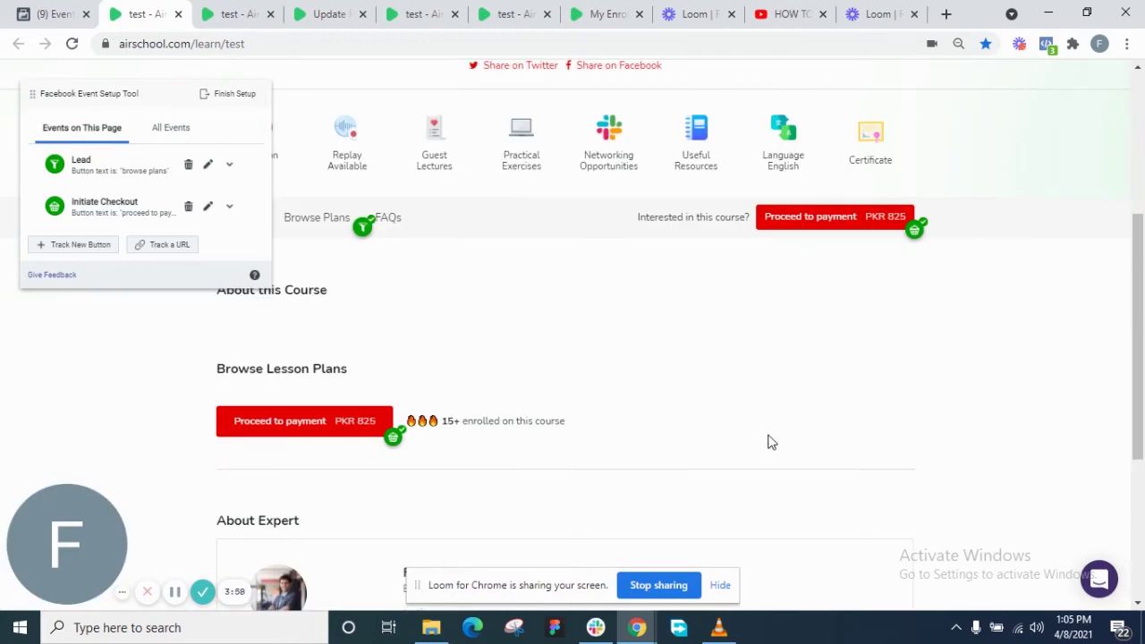
{"action": "scroll", "coordinate": [537, 456], "scroll_direction": "down", "scroll_amount": 3}
{"action": "scroll", "coordinate": [355, 463], "scroll_direction": "up", "scroll_amount": 7}
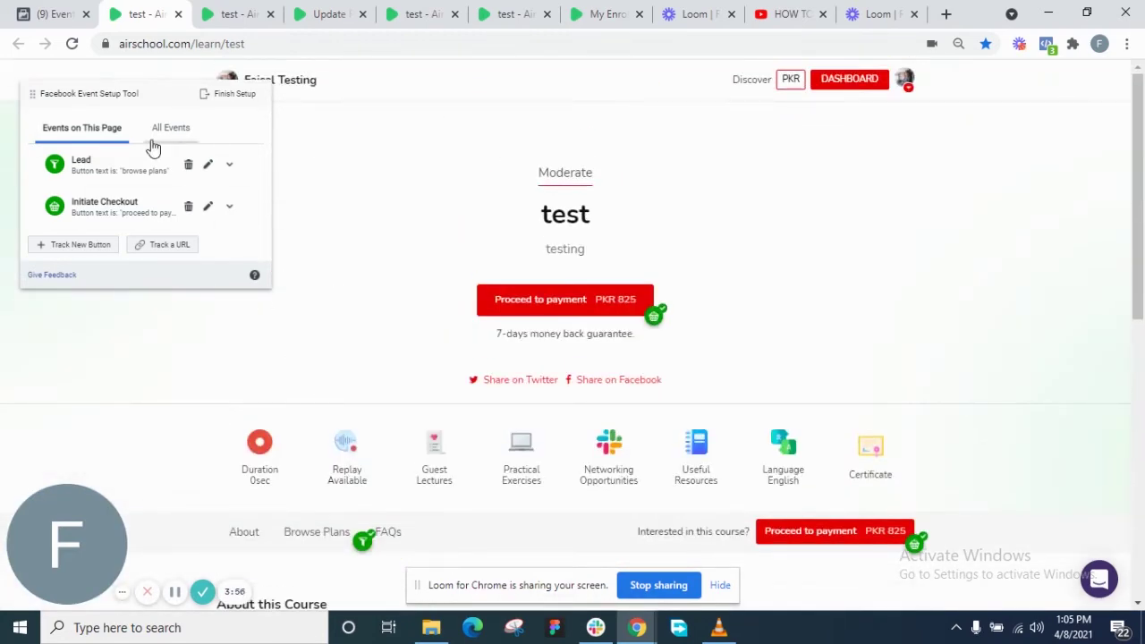
{"action": "left_click", "coordinate": [170, 130]}
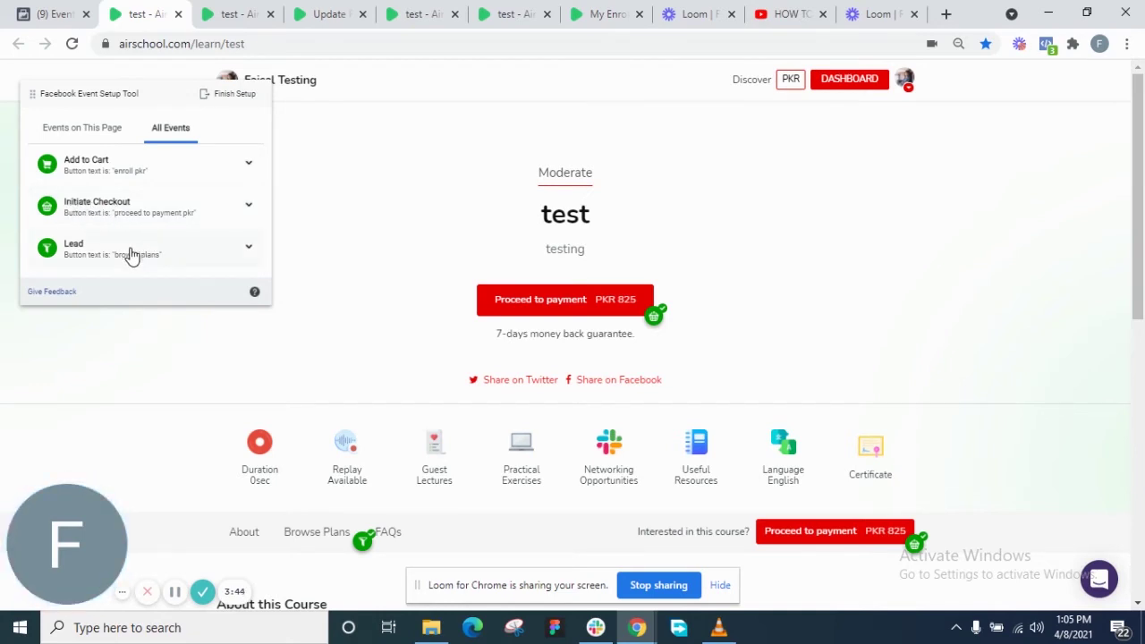
- Proceed to payment from the course page and bring the checkout page's Pay button into view
{"action": "scroll", "coordinate": [300, 455], "scroll_direction": "down", "scroll_amount": 2}
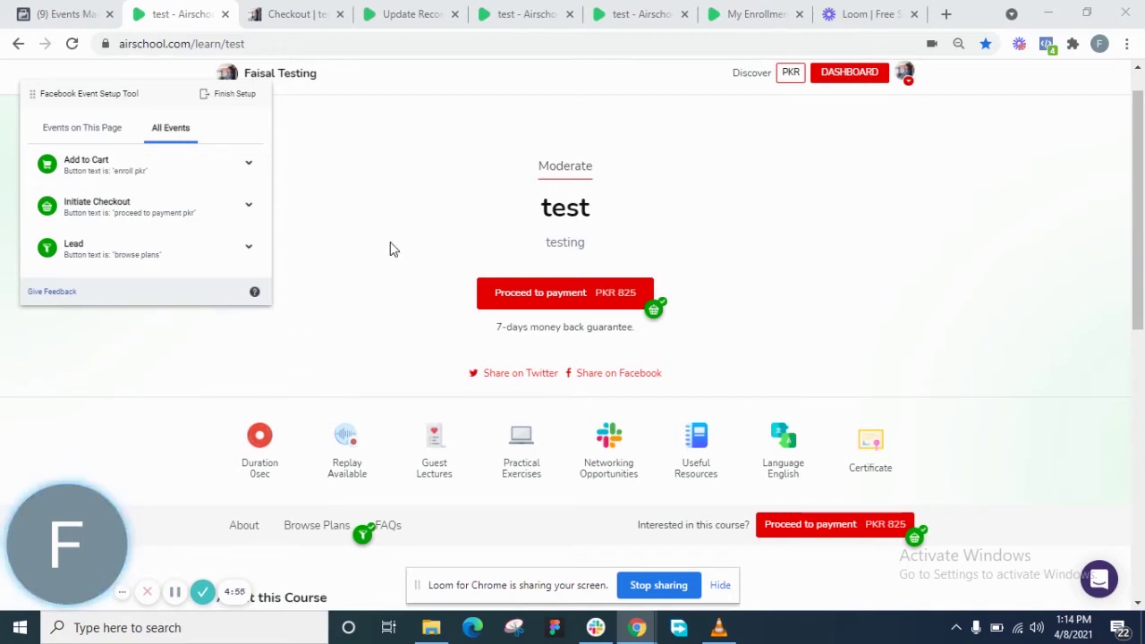
{"action": "left_click", "coordinate": [552, 295]}
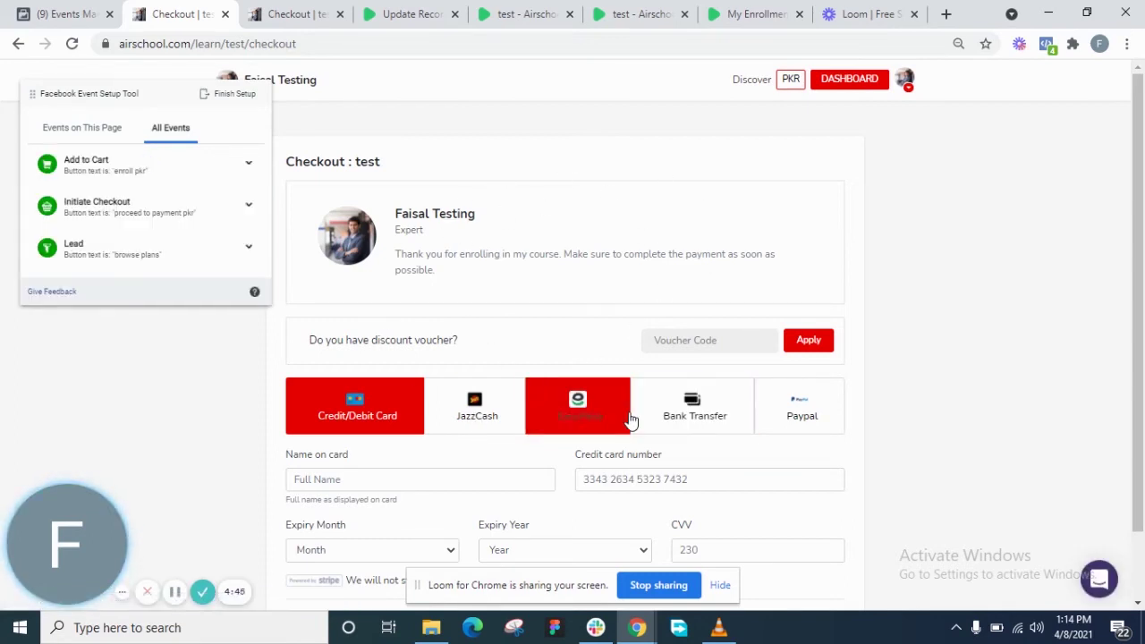
{"action": "scroll", "coordinate": [631, 412], "scroll_direction": "down", "scroll_amount": 1}
{"action": "scroll", "coordinate": [631, 412], "scroll_direction": "down", "scroll_amount": 1}
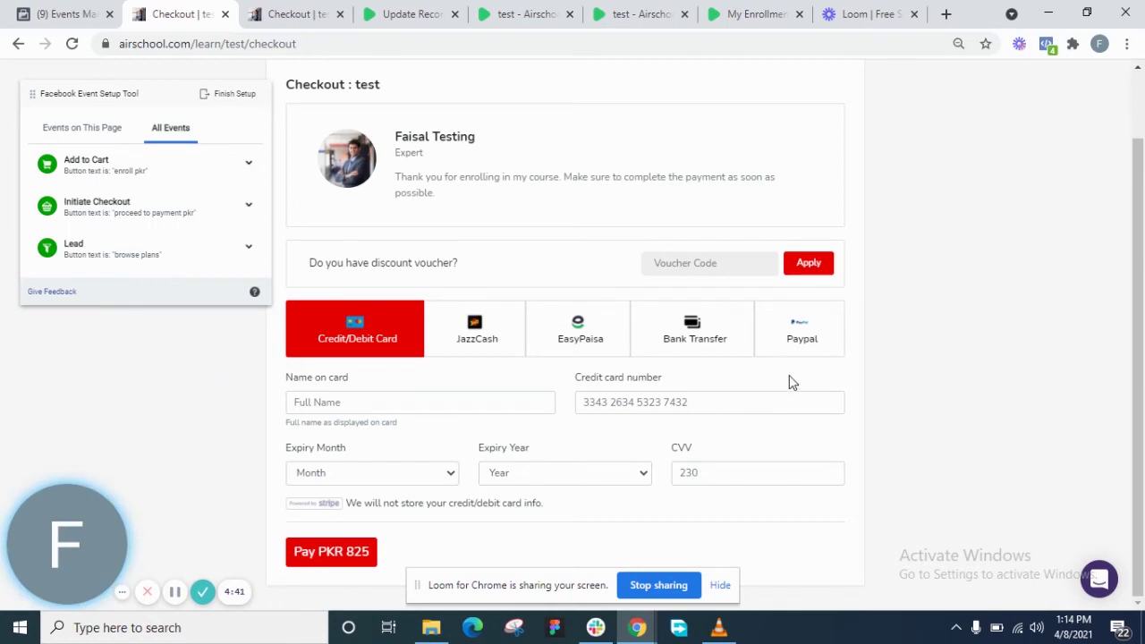
- Track the checkout page's Pay button with a Purchase event
{"action": "left_click", "coordinate": [61, 134]}
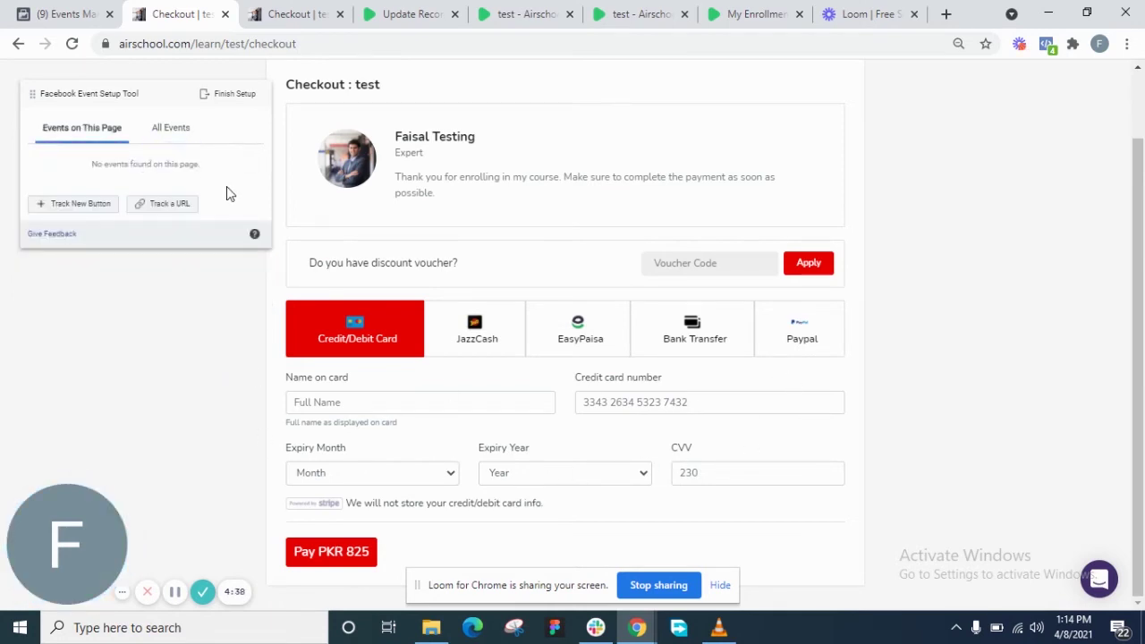
{"action": "left_click", "coordinate": [80, 204]}
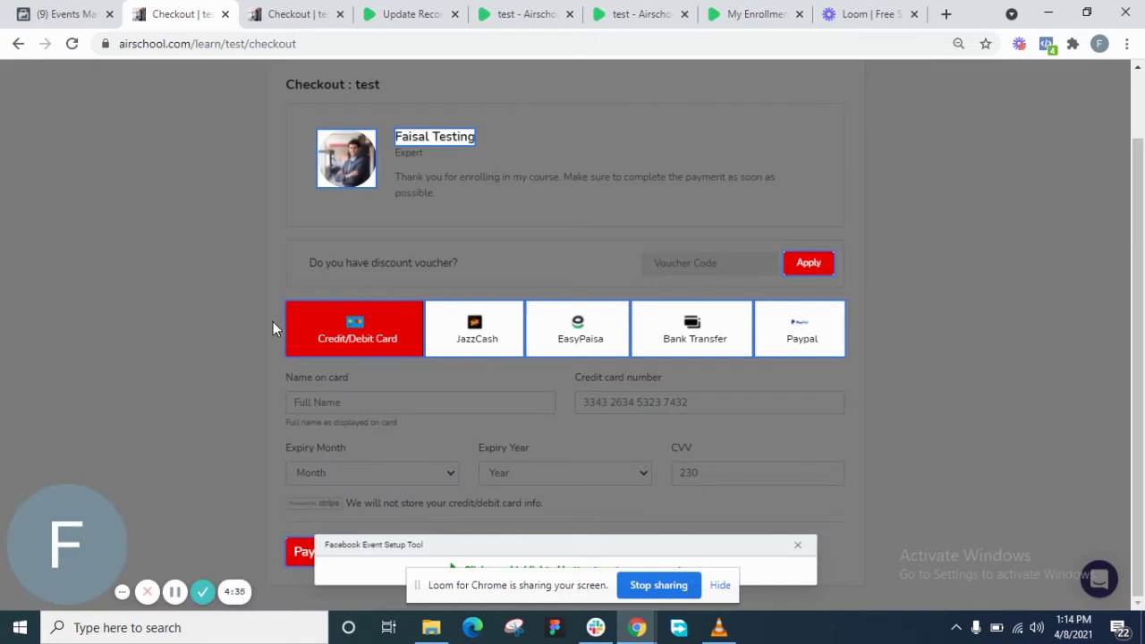
{"action": "left_click", "coordinate": [303, 549]}
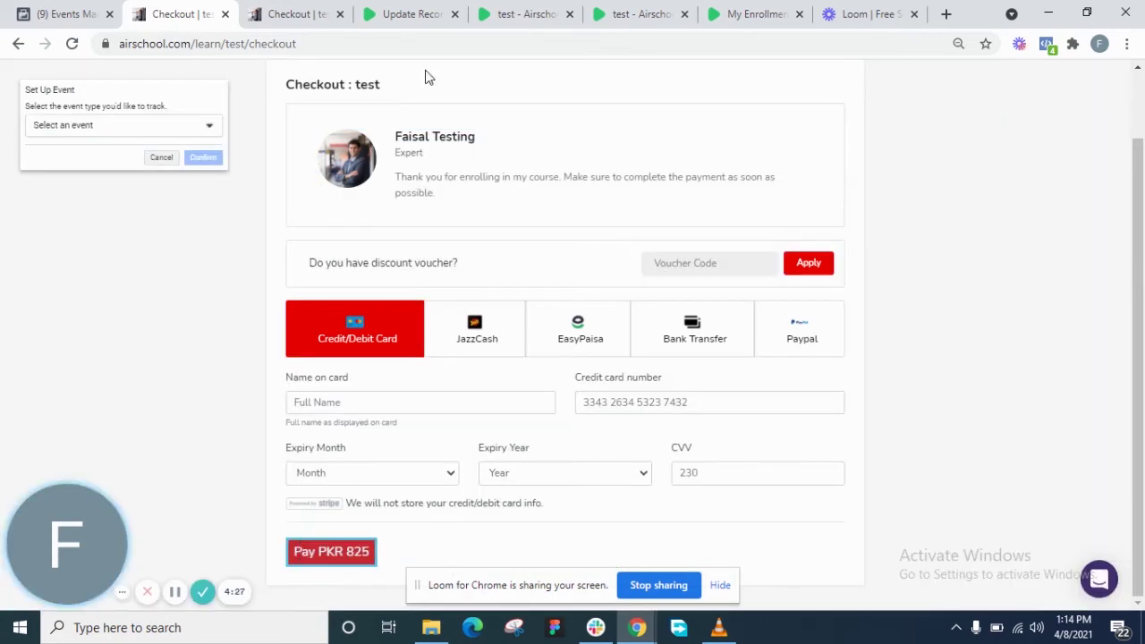
{"action": "left_click", "coordinate": [103, 130]}
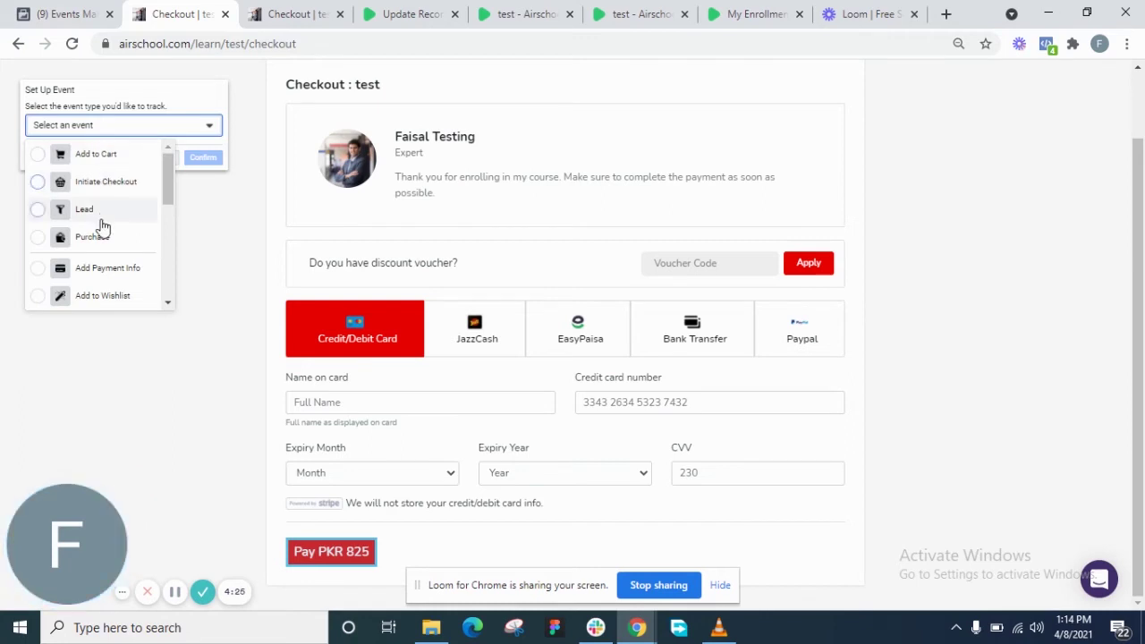
{"action": "left_click", "coordinate": [93, 238]}
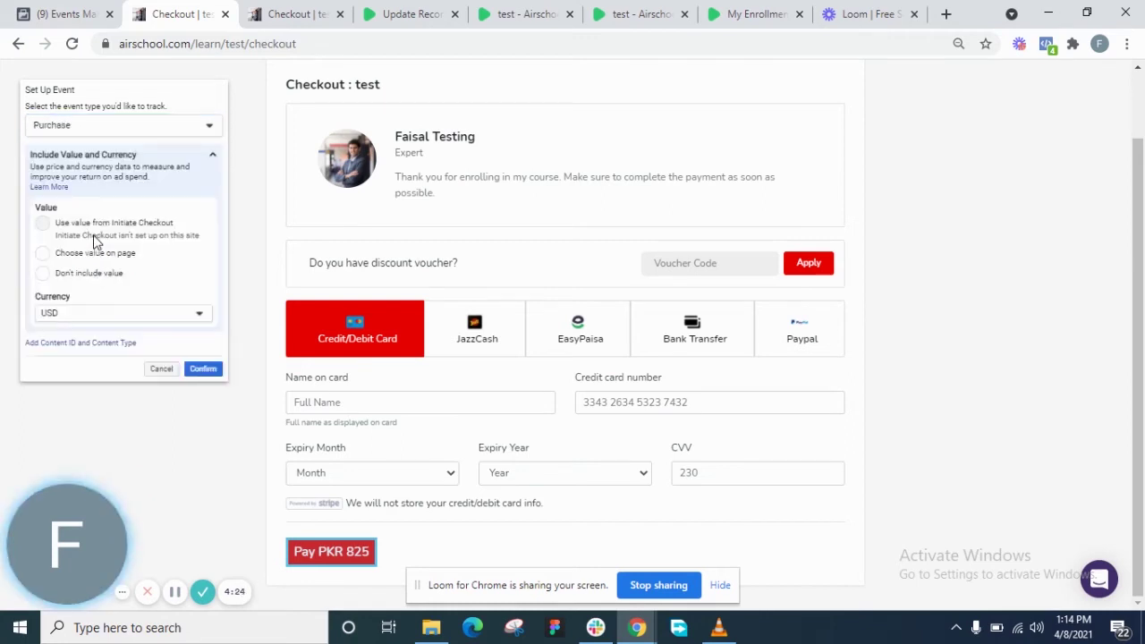
{"action": "left_click", "coordinate": [202, 369]}
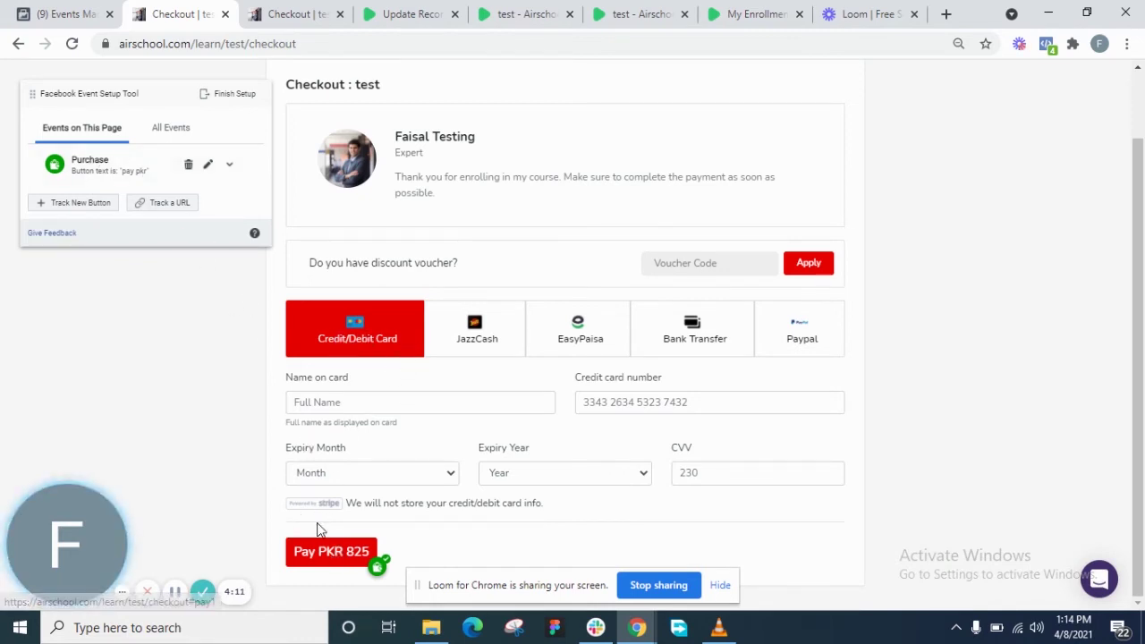
- Check the Purchase marker on the Pay button across the JazzCash, EasyPaisa, Bank Transfer, Paypal and Credit/Debit Card payment methods
{"action": "left_click", "coordinate": [493, 332]}
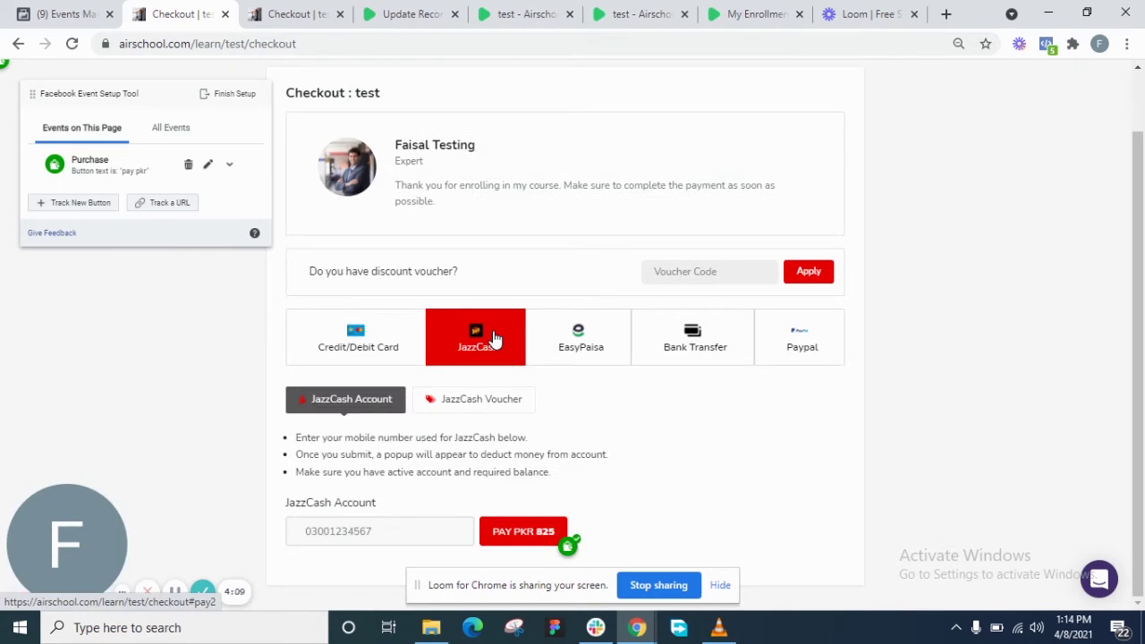
{"action": "left_click", "coordinate": [579, 349]}
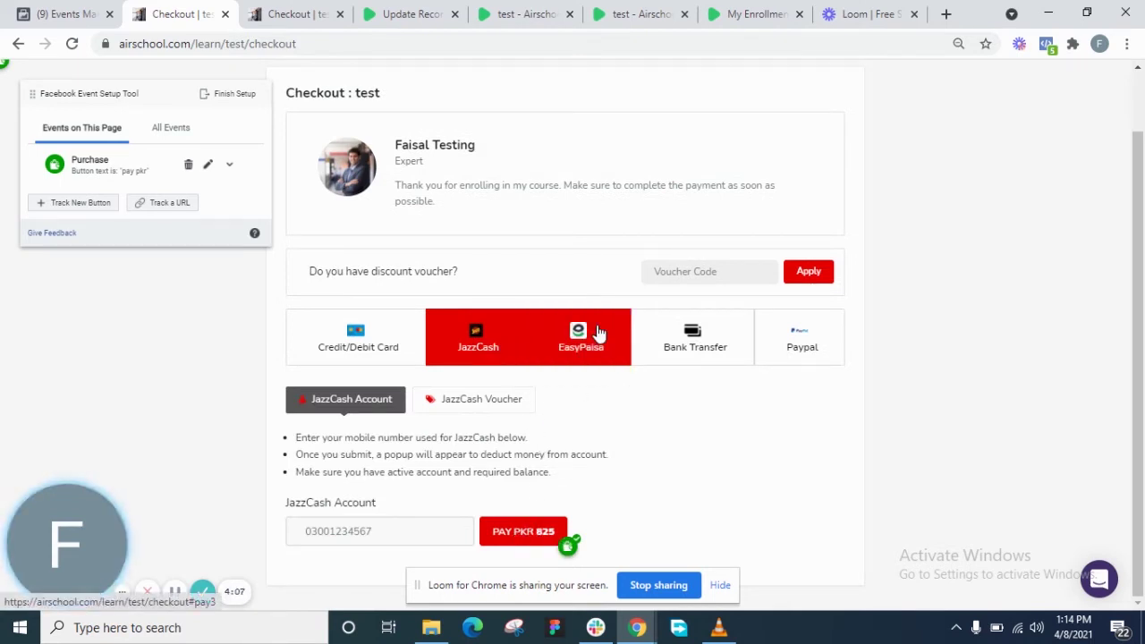
{"action": "left_click", "coordinate": [744, 340]}
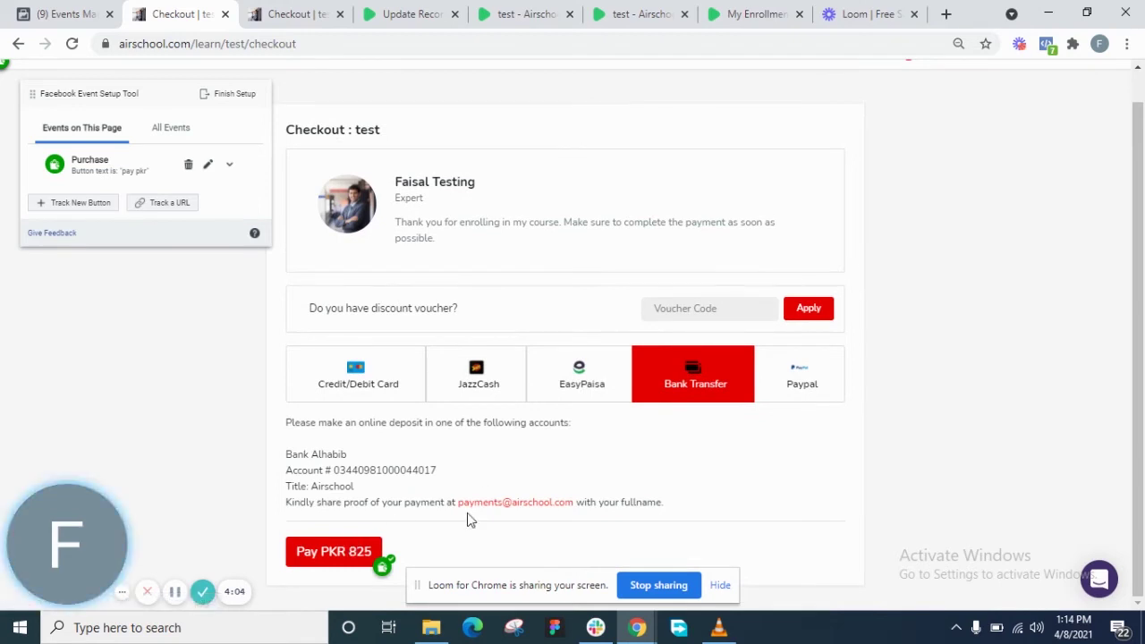
{"action": "left_click", "coordinate": [783, 380]}
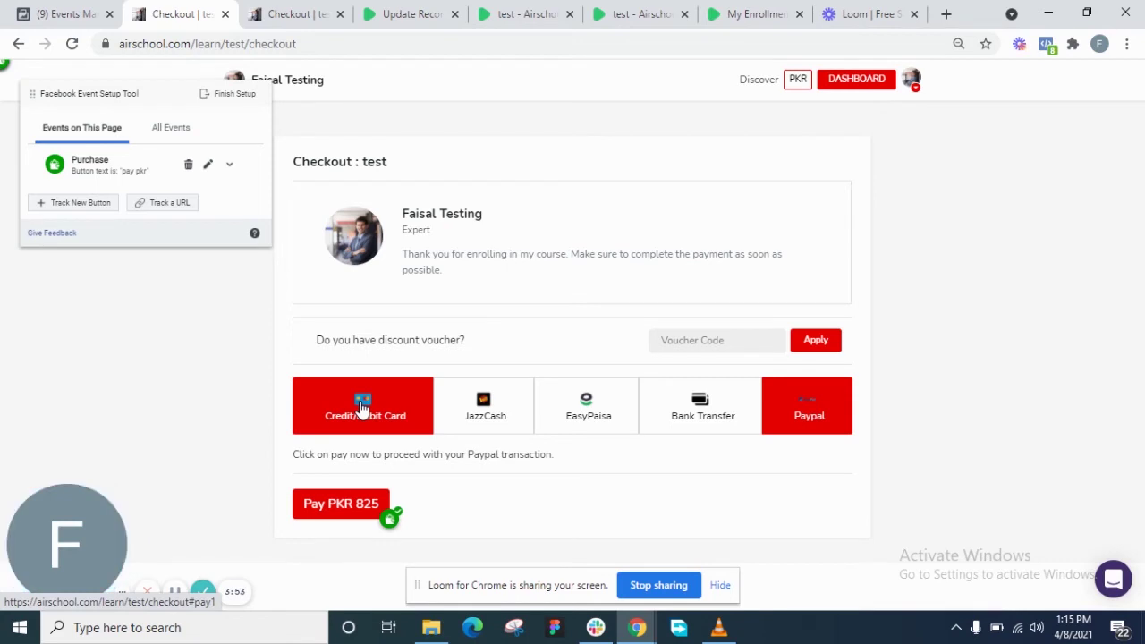
{"action": "left_click", "coordinate": [362, 407]}
{"action": "scroll", "coordinate": [718, 424], "scroll_direction": "down", "scroll_amount": 2}
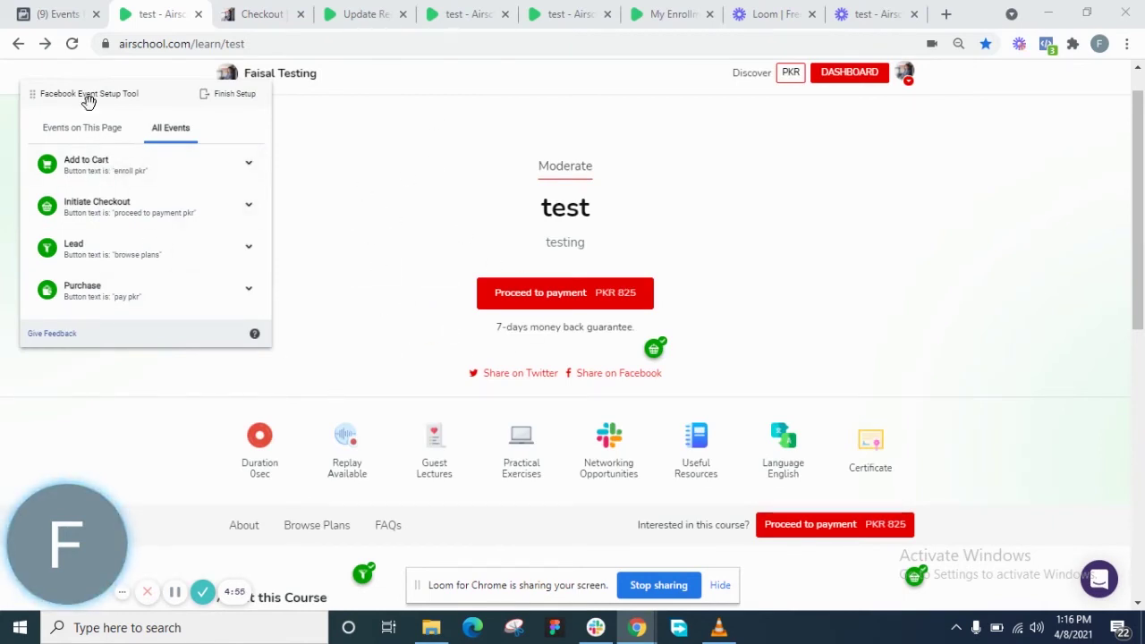
- Finish the event setup with the added Initiate Checkout and Purchase events, skipping the feedback survey
{"action": "left_click", "coordinate": [230, 96]}
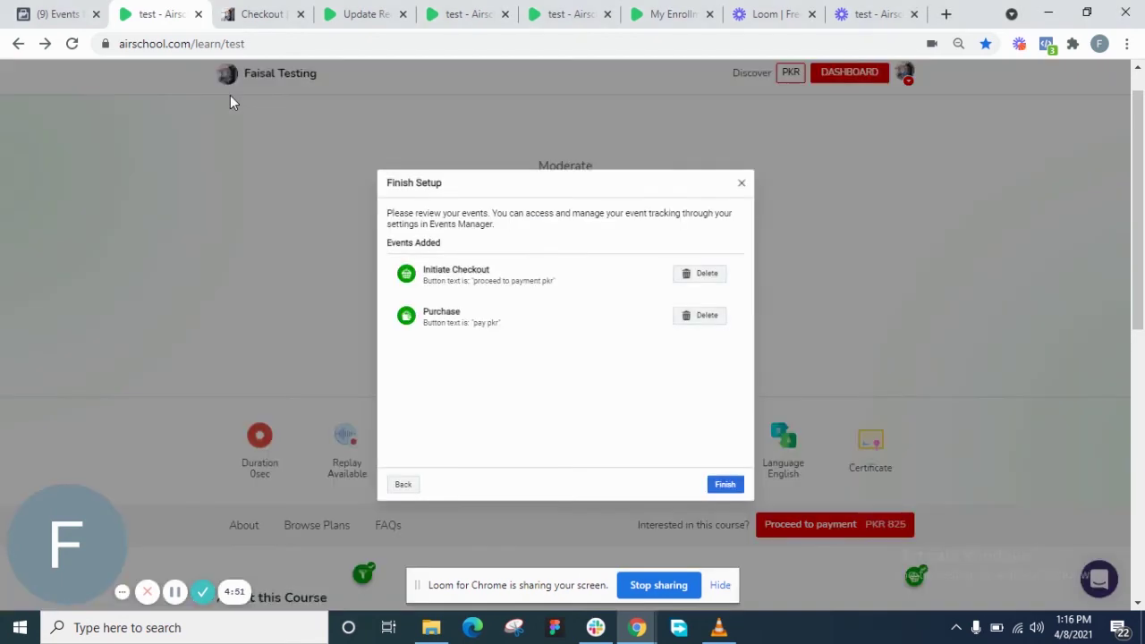
{"action": "left_click", "coordinate": [714, 483]}
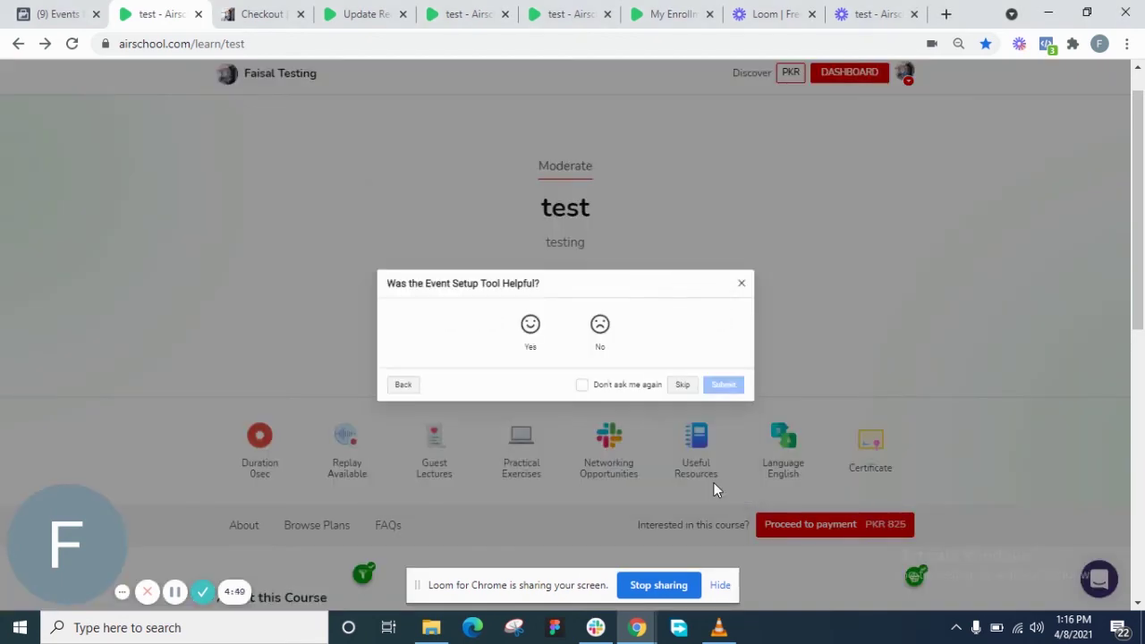
{"action": "left_click", "coordinate": [682, 387]}
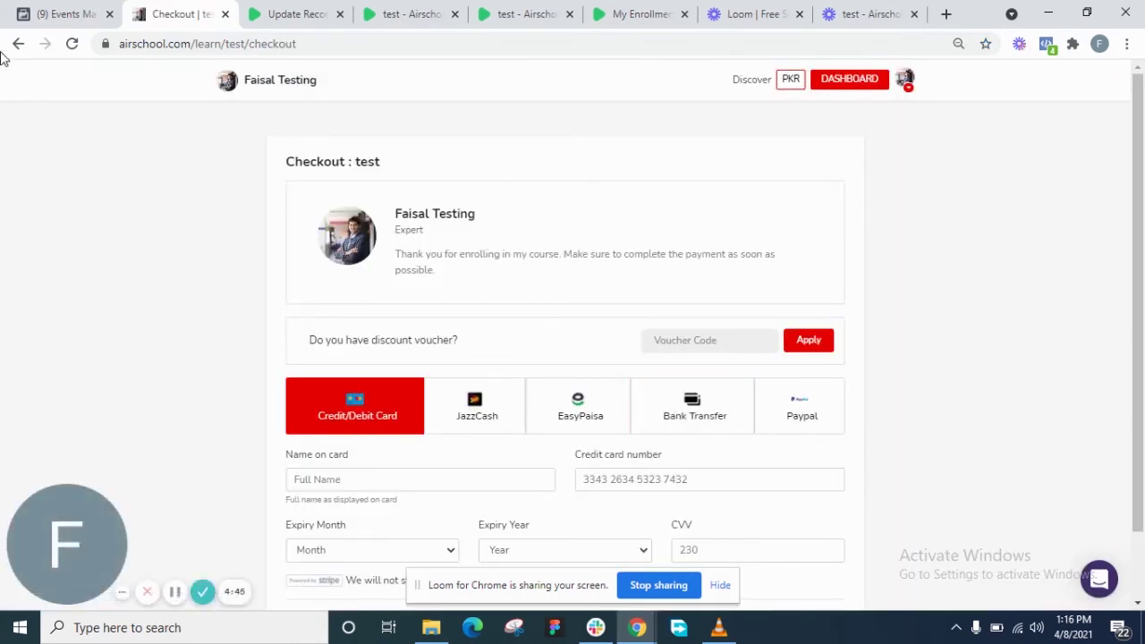
- Switch to Events Manager and examine the test pixel's activity and received events
{"action": "left_click", "coordinate": [85, 7]}
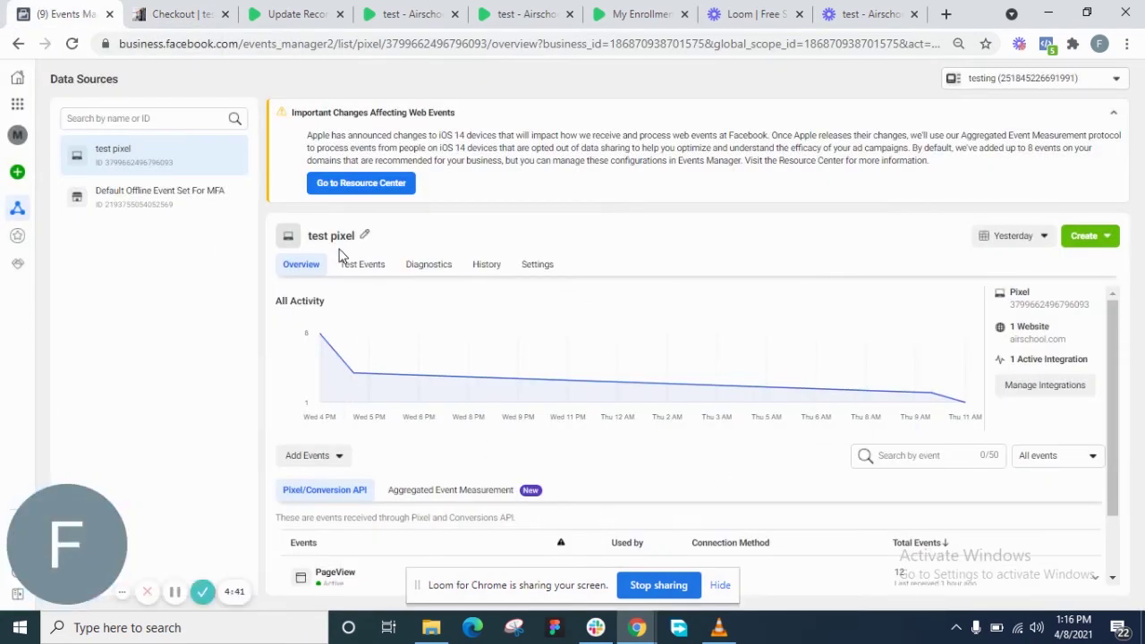
{"action": "scroll", "coordinate": [378, 518], "scroll_direction": "down", "scroll_amount": 1}
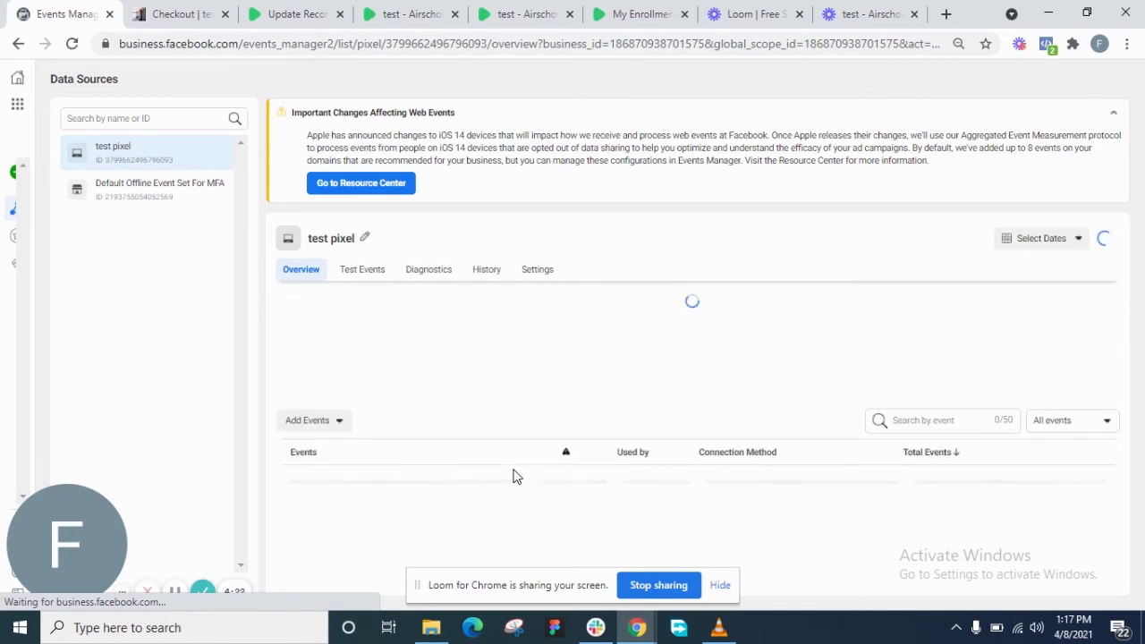
{"action": "scroll", "coordinate": [513, 476], "scroll_direction": "down", "scroll_amount": 2}
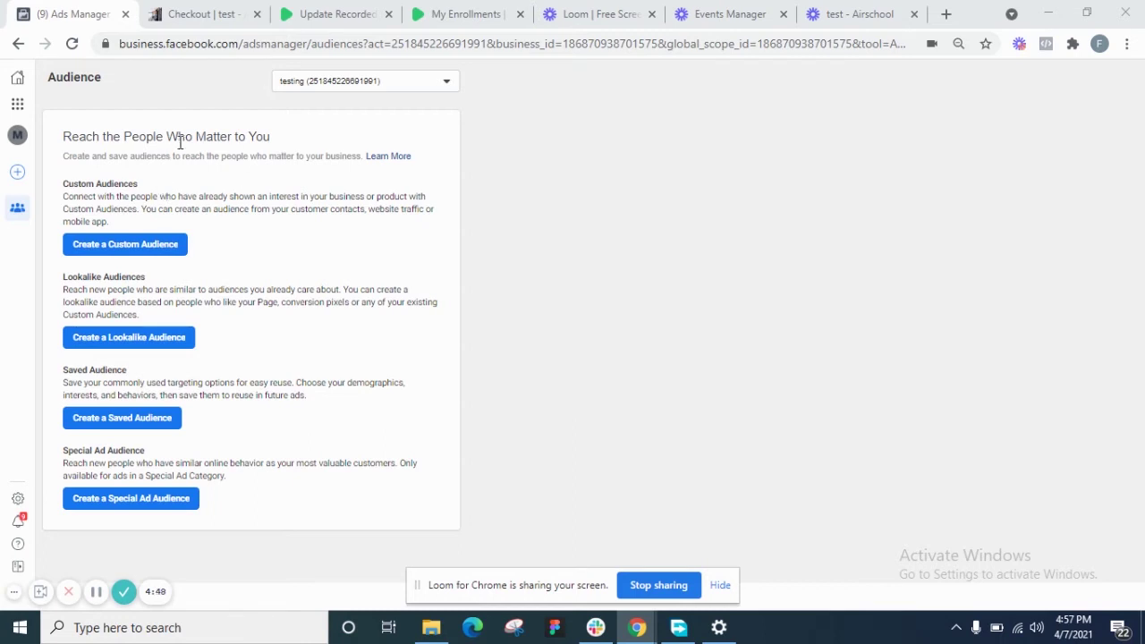
- Start a custom audience in Ads Manager with Website as its source
{"action": "left_click", "coordinate": [132, 249]}
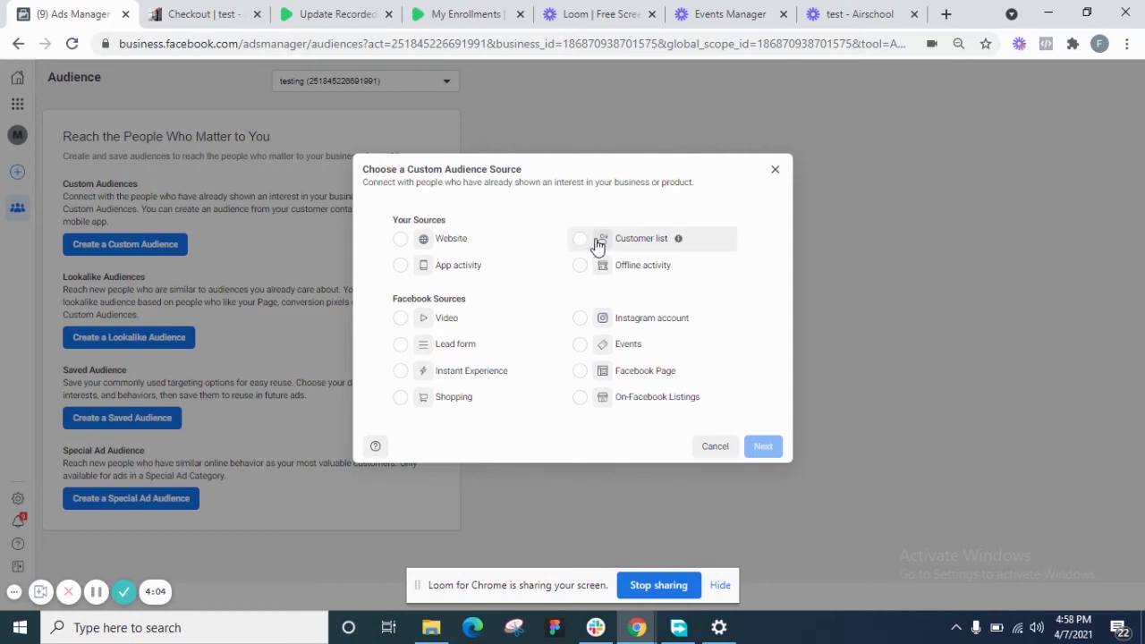
{"action": "left_click", "coordinate": [475, 9]}
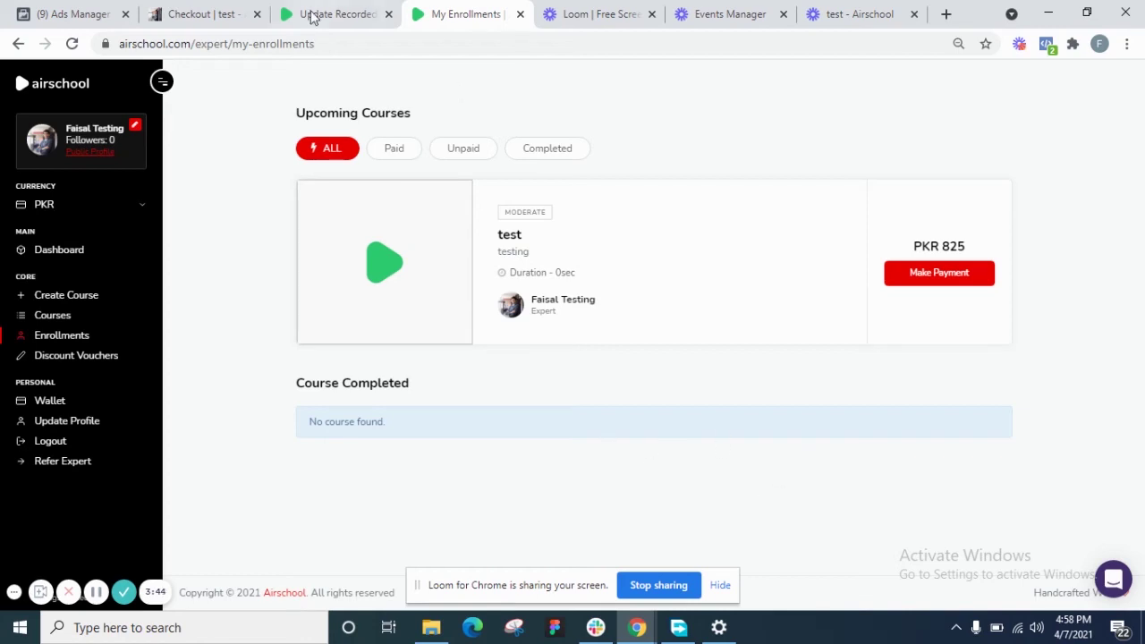
{"action": "left_click", "coordinate": [208, 9]}
{"action": "left_click", "coordinate": [99, 11]}
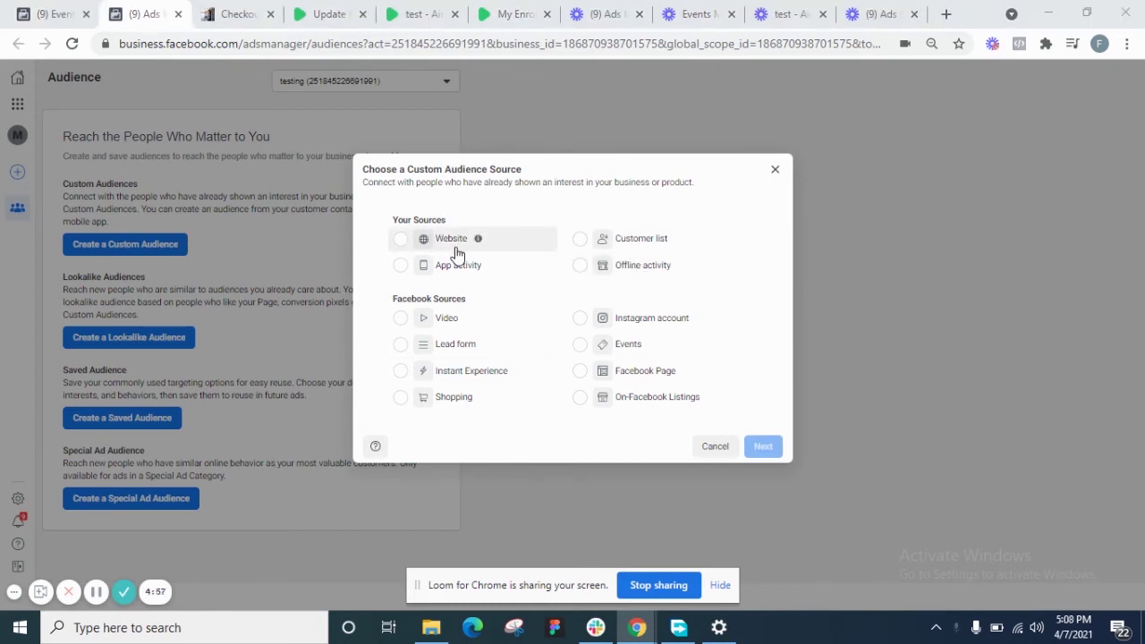
{"action": "left_click", "coordinate": [403, 241]}
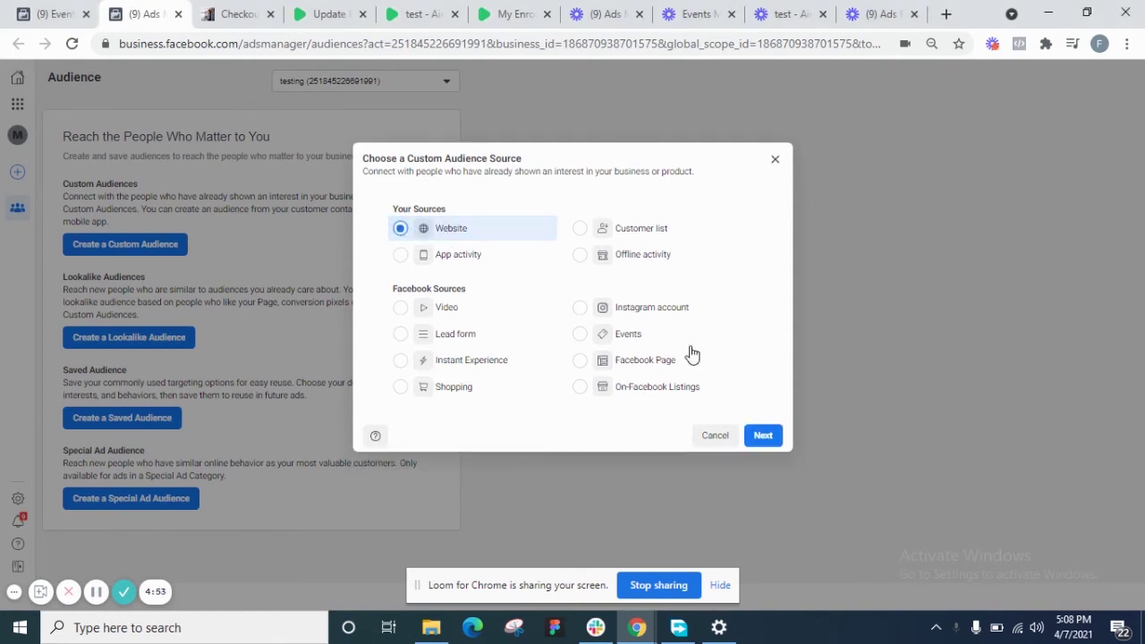
{"action": "left_click", "coordinate": [765, 440]}
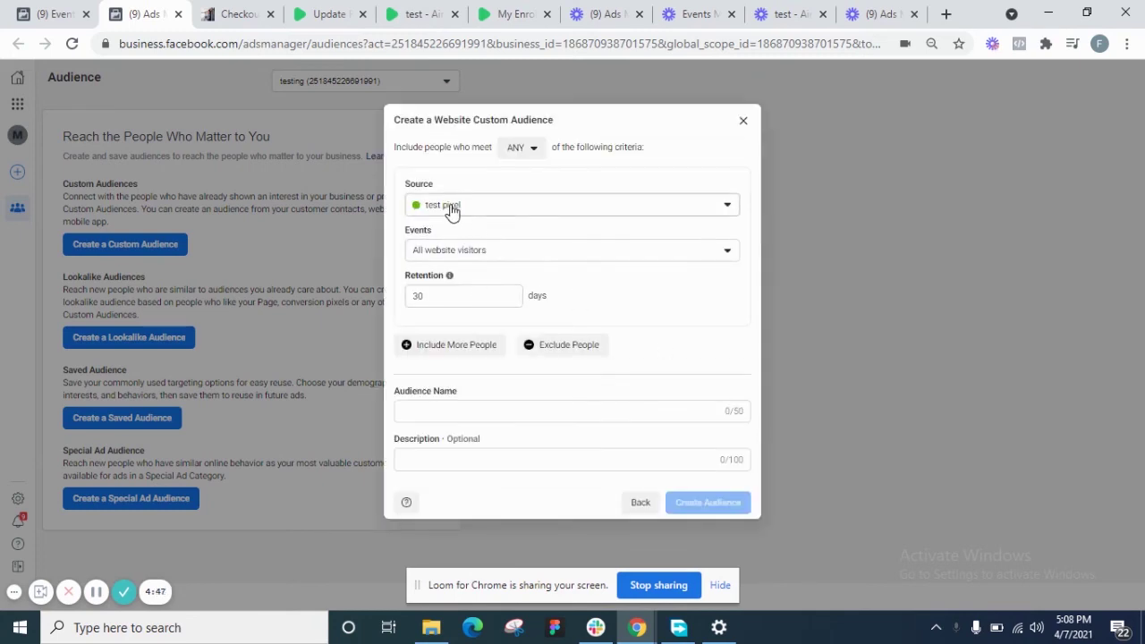
{"action": "left_click", "coordinate": [493, 257]}
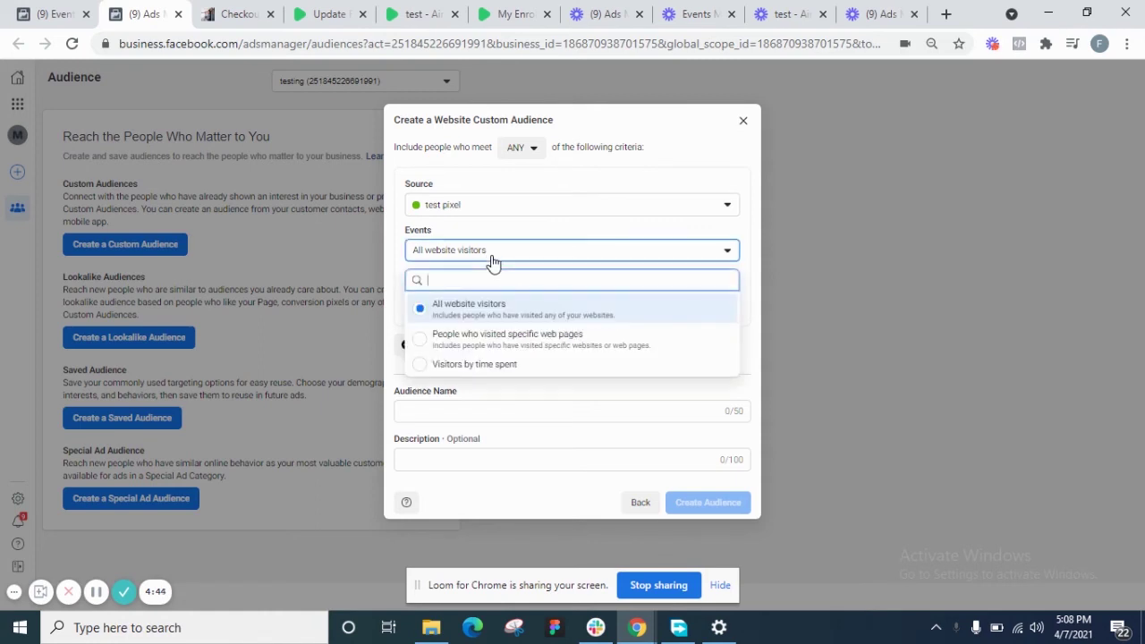
{"action": "left_click", "coordinate": [488, 343]}
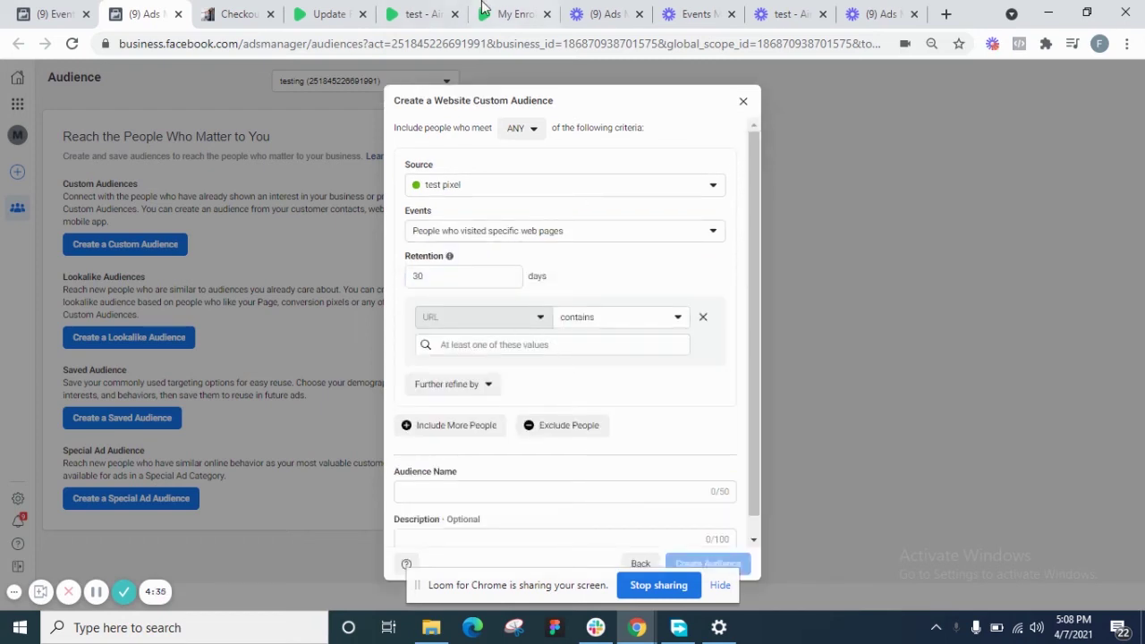
{"action": "left_click", "coordinate": [404, 9]}
{"action": "left_click", "coordinate": [381, 39]}
{"action": "key", "text": "ctrl+c"}
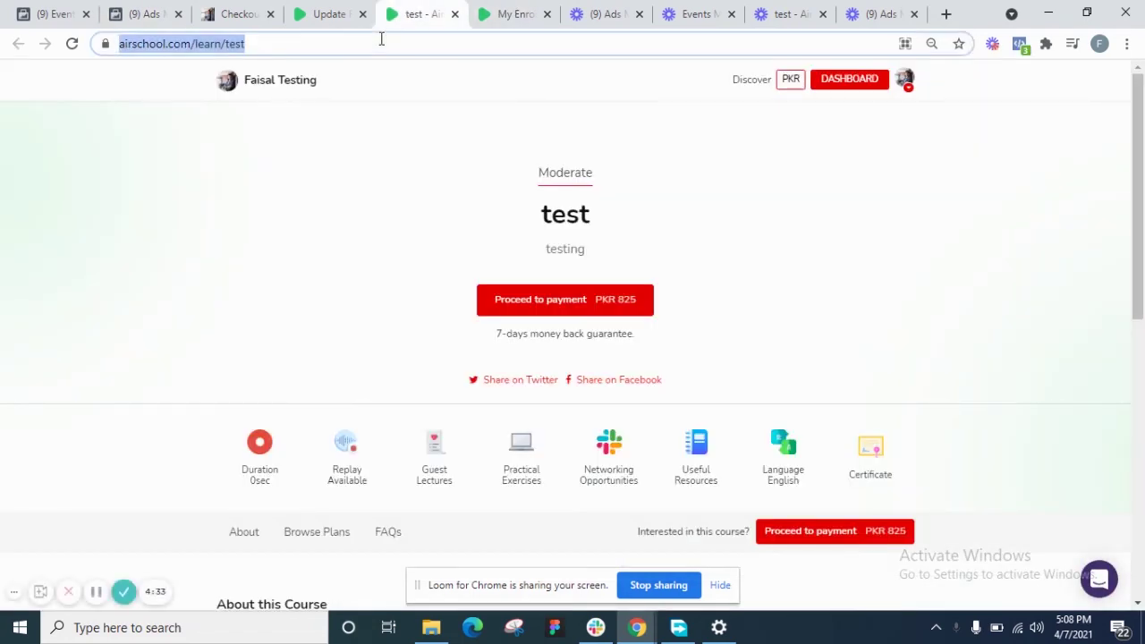
{"action": "left_click", "coordinate": [165, 10]}
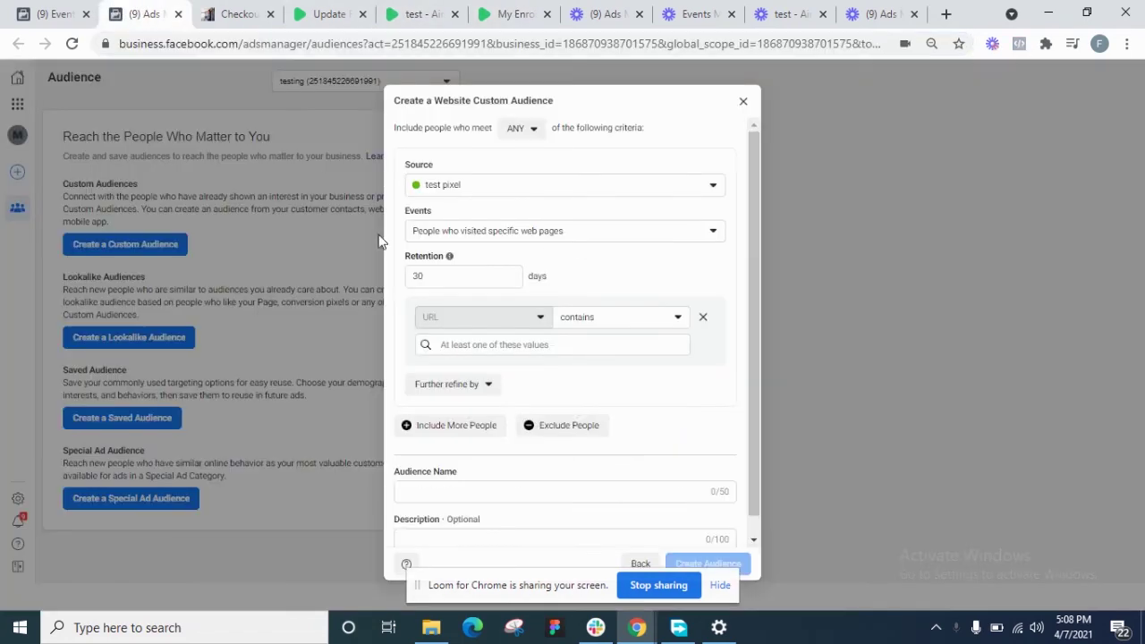
{"action": "left_click", "coordinate": [532, 344]}
{"action": "key", "text": "ctrl+v"}
- Check the retention period of the website audience and read its explanation
{"action": "left_click", "coordinate": [471, 280]}
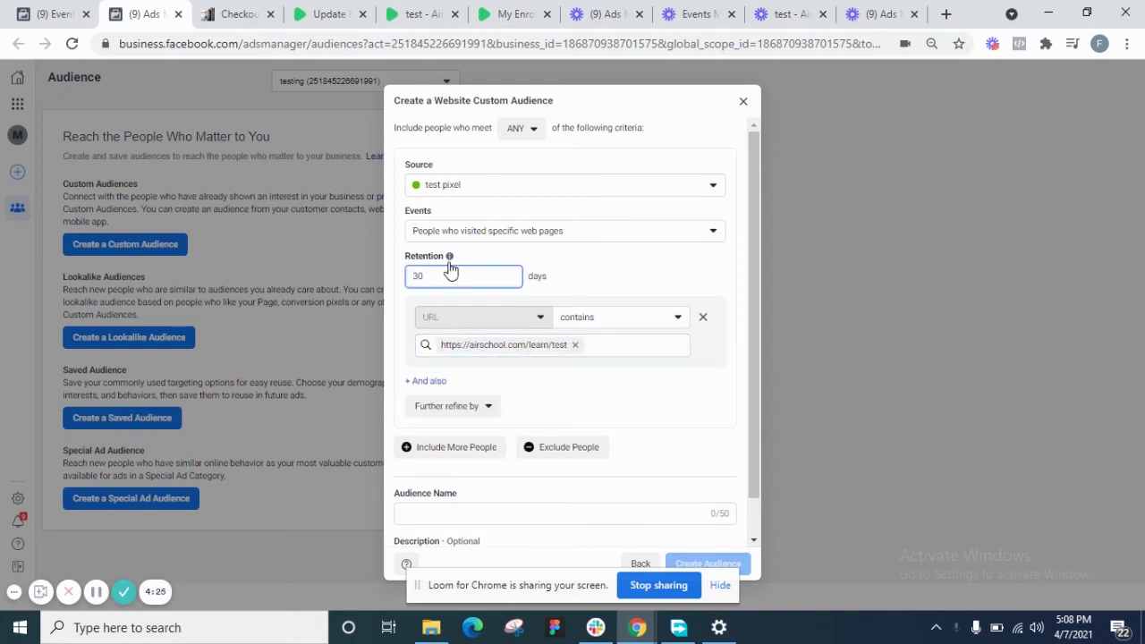
{"action": "mouse_move", "coordinate": [450, 258]}
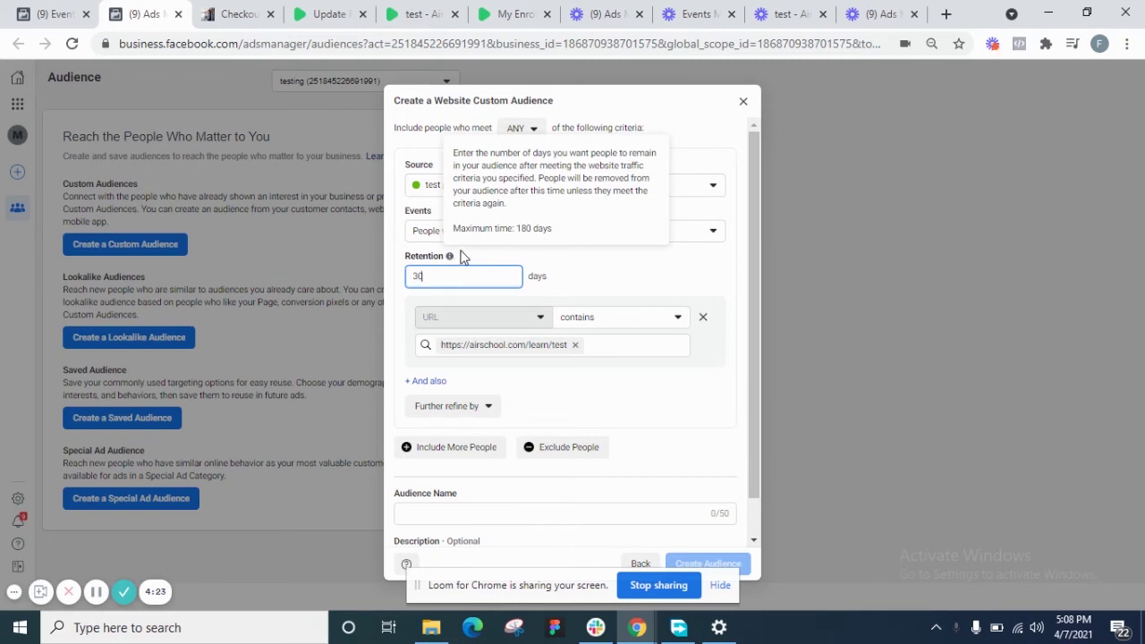
{"action": "double_click", "coordinate": [447, 275]}
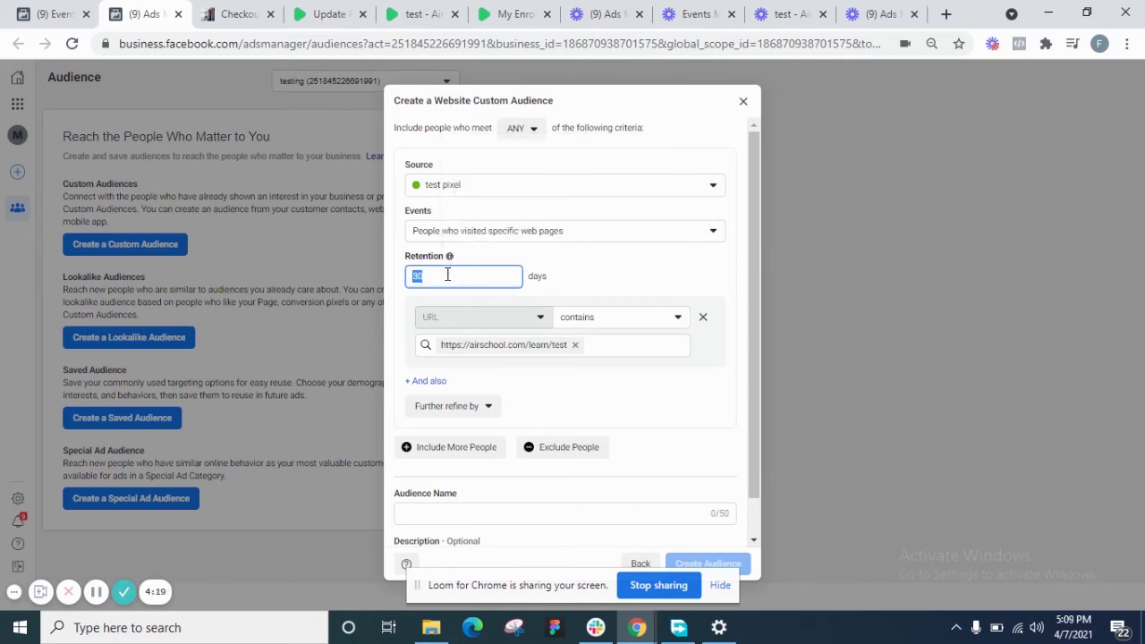
{"action": "left_click", "coordinate": [448, 275]}
{"action": "left_click", "coordinate": [628, 285]}
- Name the website audience "test 1" and create it
{"action": "left_click_drag", "start_coordinate": [752, 287], "coordinate": [755, 337]}
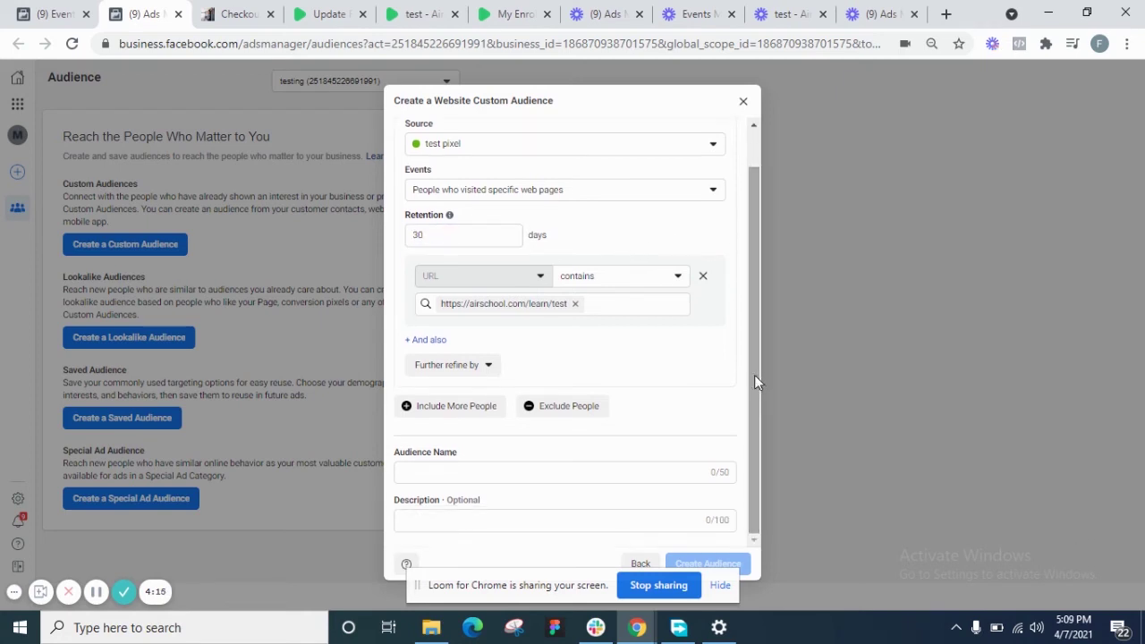
{"action": "left_click", "coordinate": [618, 473]}
{"action": "type", "text": "test"}
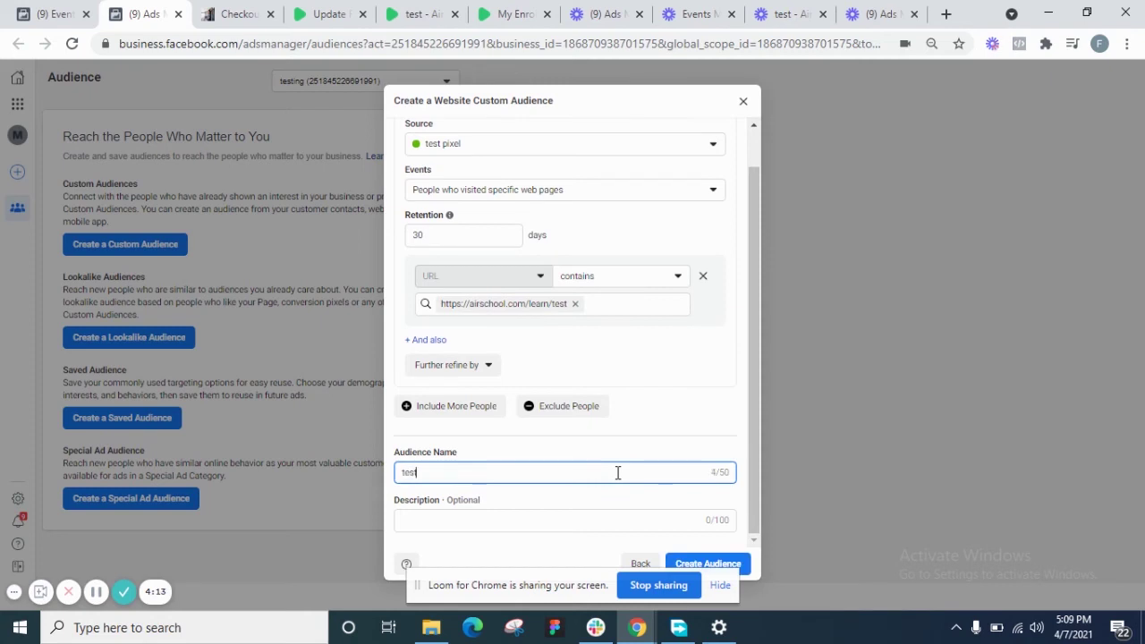
{"action": "type", "text": " 1"}
{"action": "left_click", "coordinate": [717, 565]}
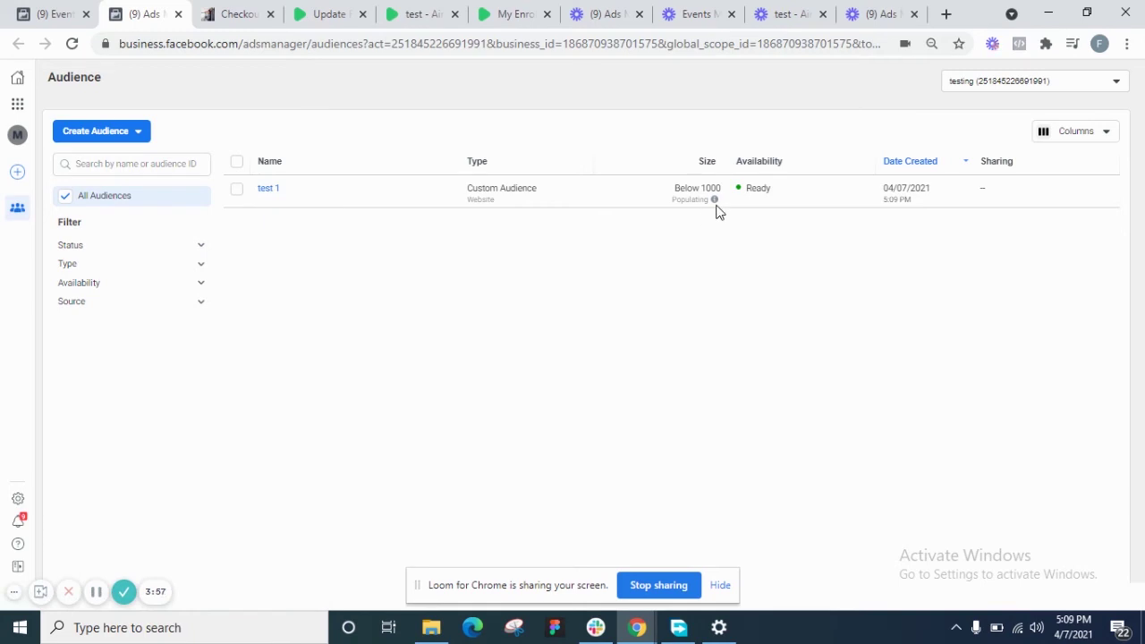
- Check the populating status of the "test 1" audience, and look at the course page and the test pixel's overview
{"action": "mouse_move", "coordinate": [714, 206]}
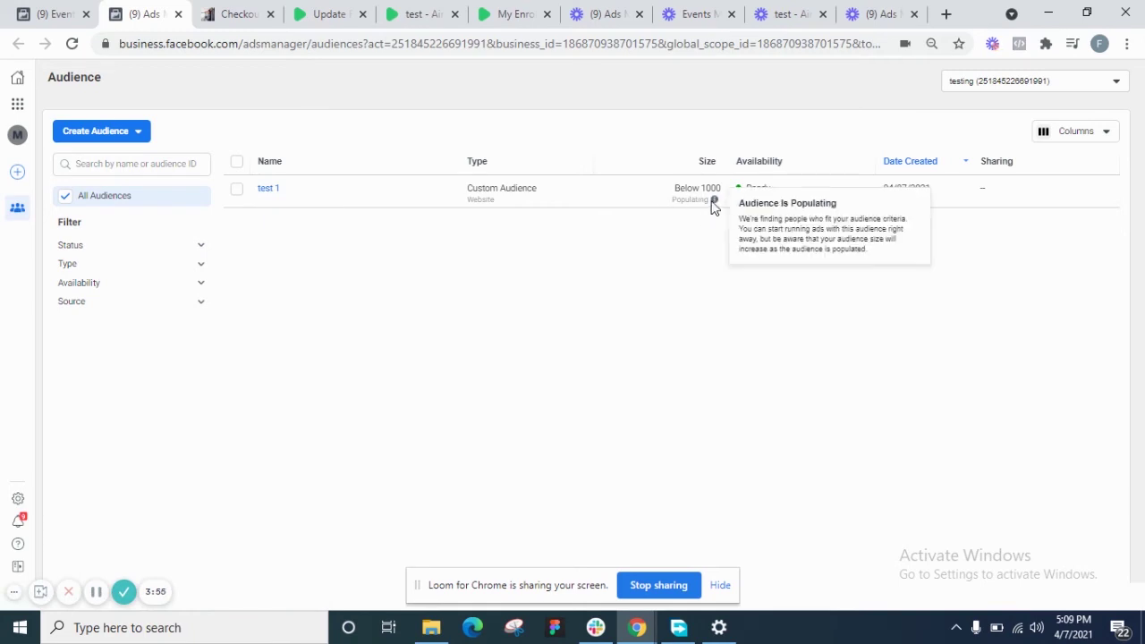
{"action": "left_click", "coordinate": [421, 13]}
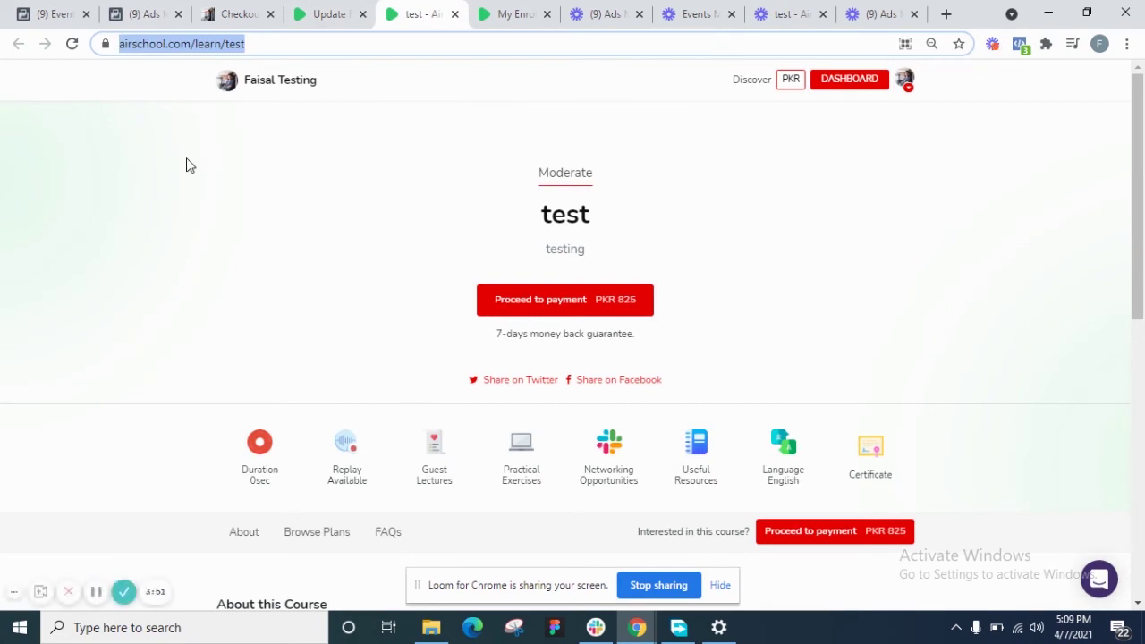
{"action": "left_click", "coordinate": [36, 10]}
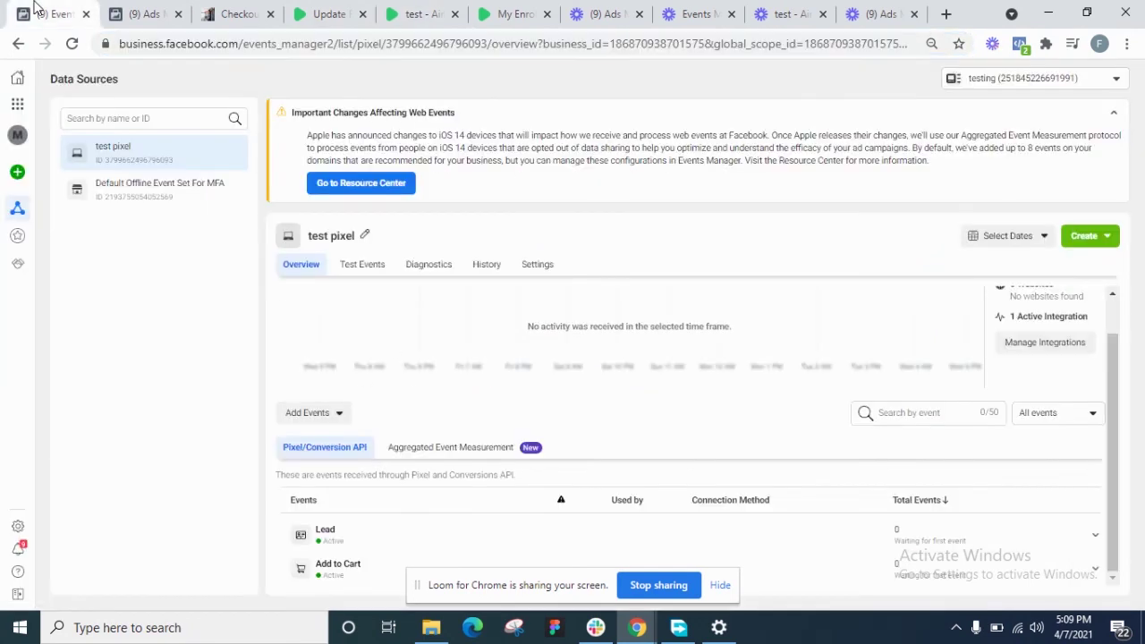
{"action": "left_click", "coordinate": [148, 14]}
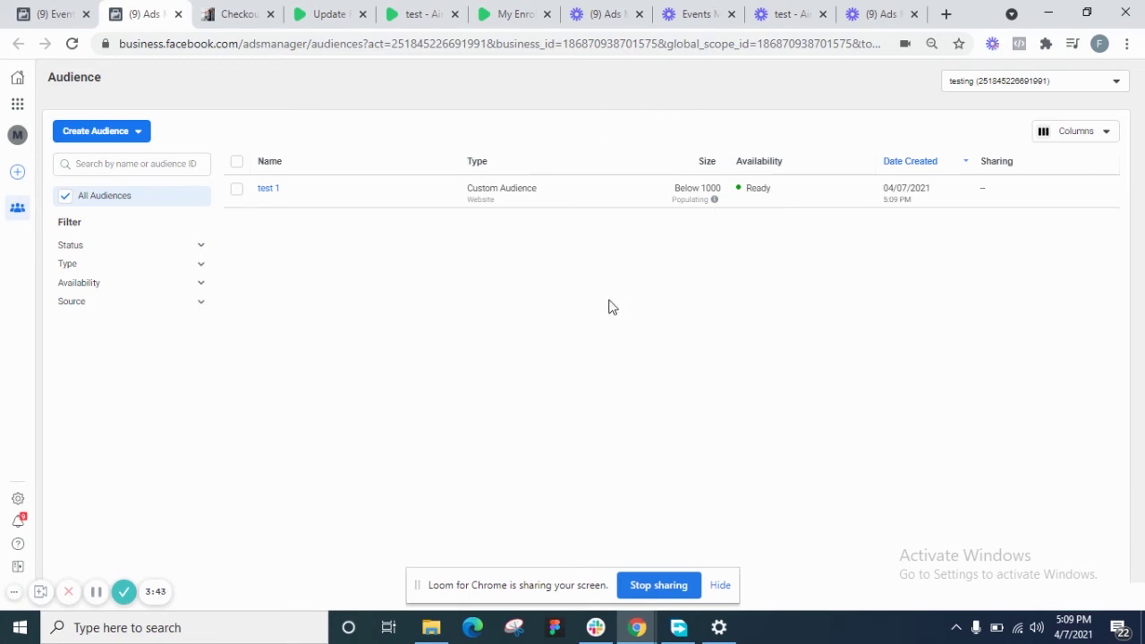
- Start a lookalike audience from the "test 1" custom audience and set its location to Pakistan
{"action": "left_click", "coordinate": [237, 192]}
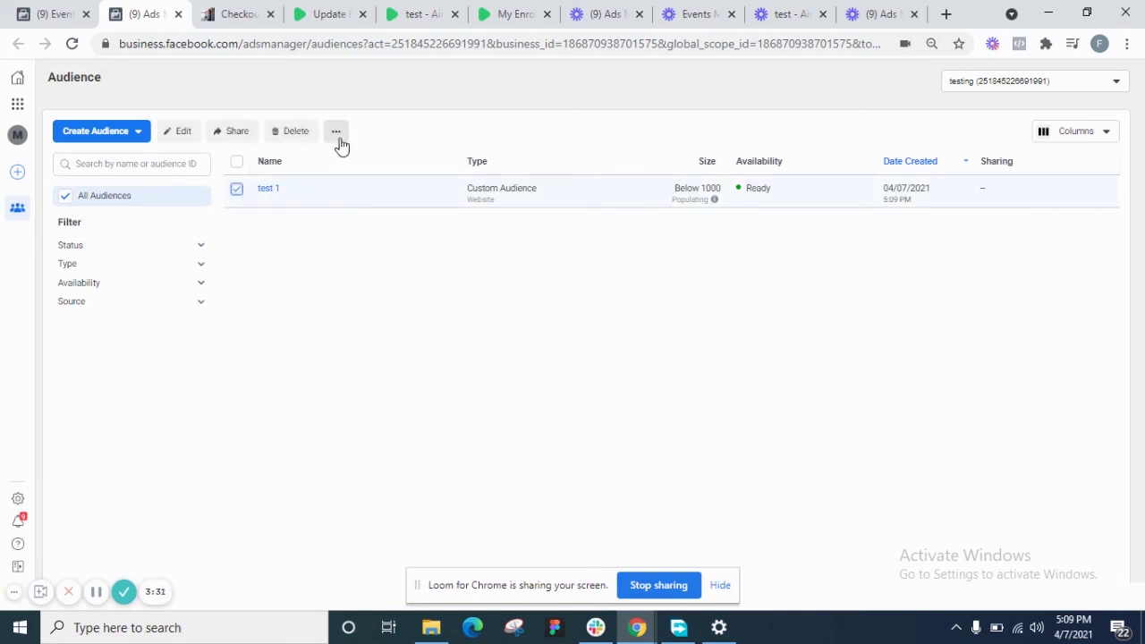
{"action": "left_click", "coordinate": [337, 135]}
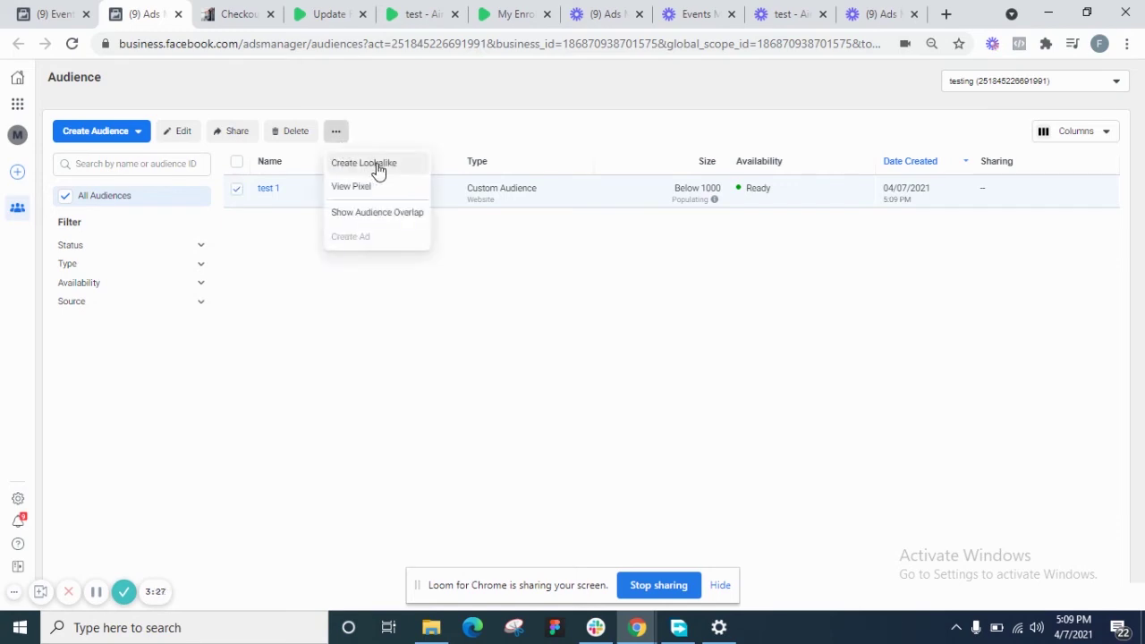
{"action": "left_click", "coordinate": [378, 169]}
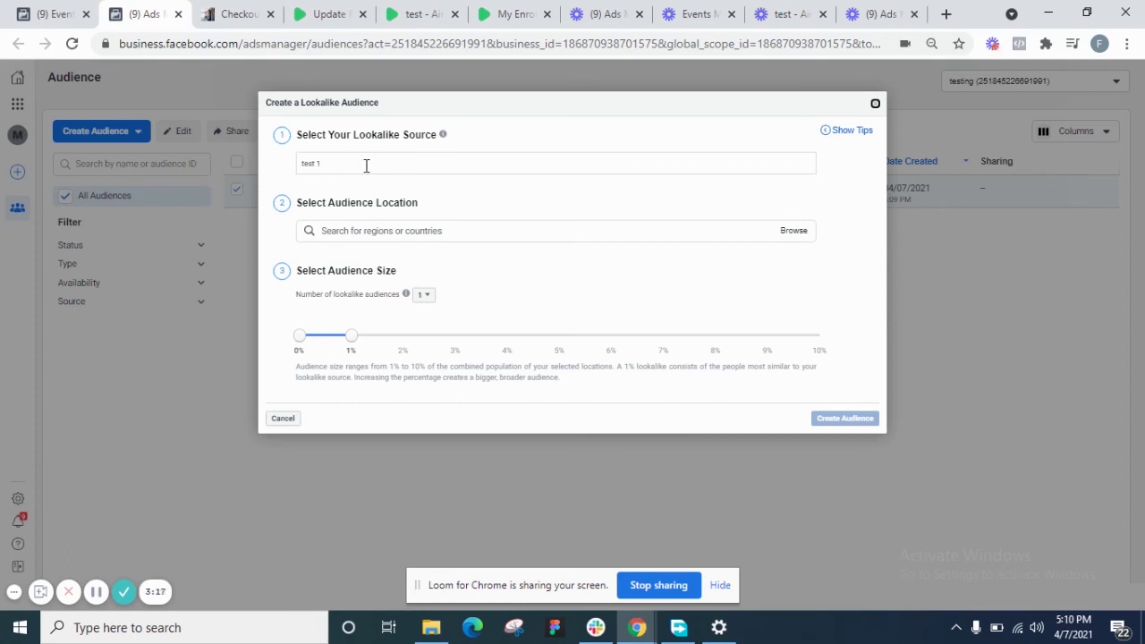
{"action": "left_click", "coordinate": [373, 230]}
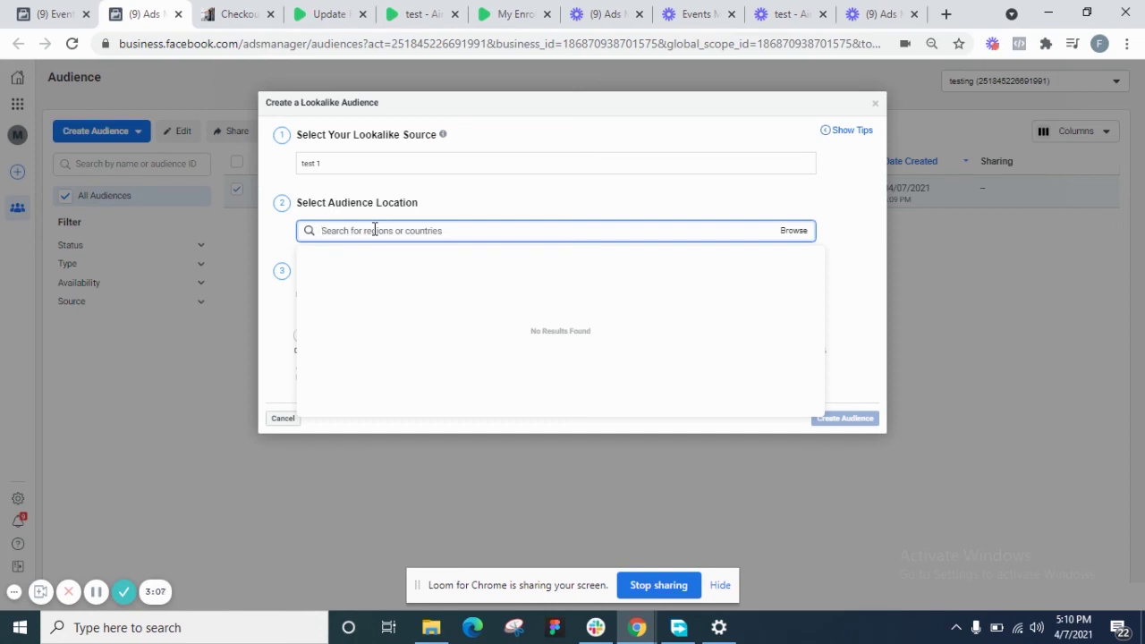
{"action": "type", "text": "pakistan"}
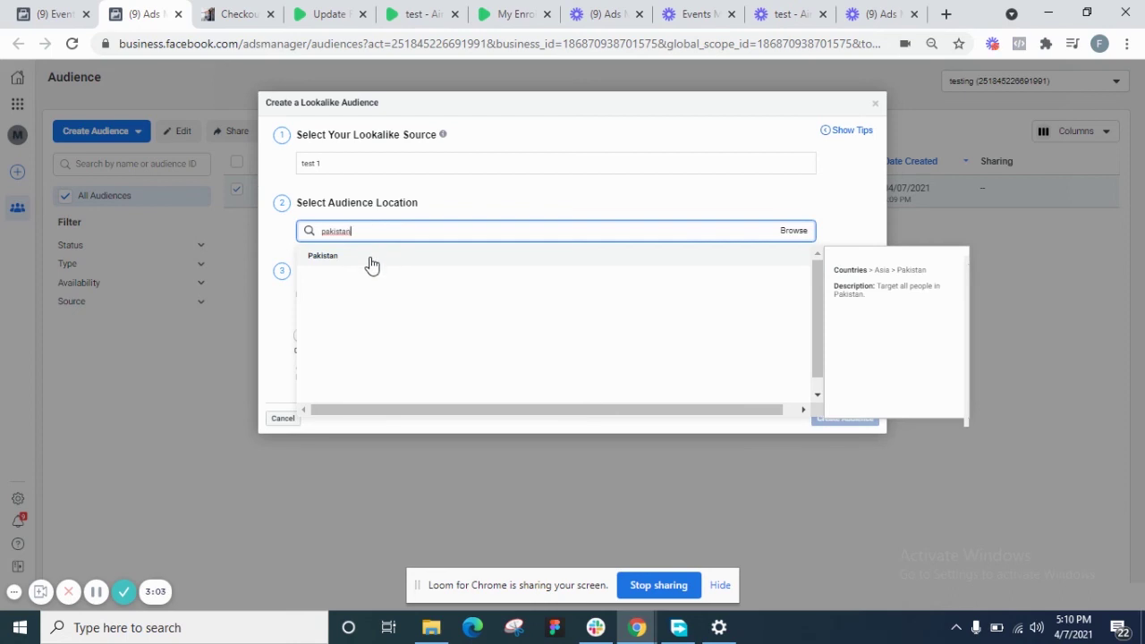
{"action": "left_click", "coordinate": [371, 261]}
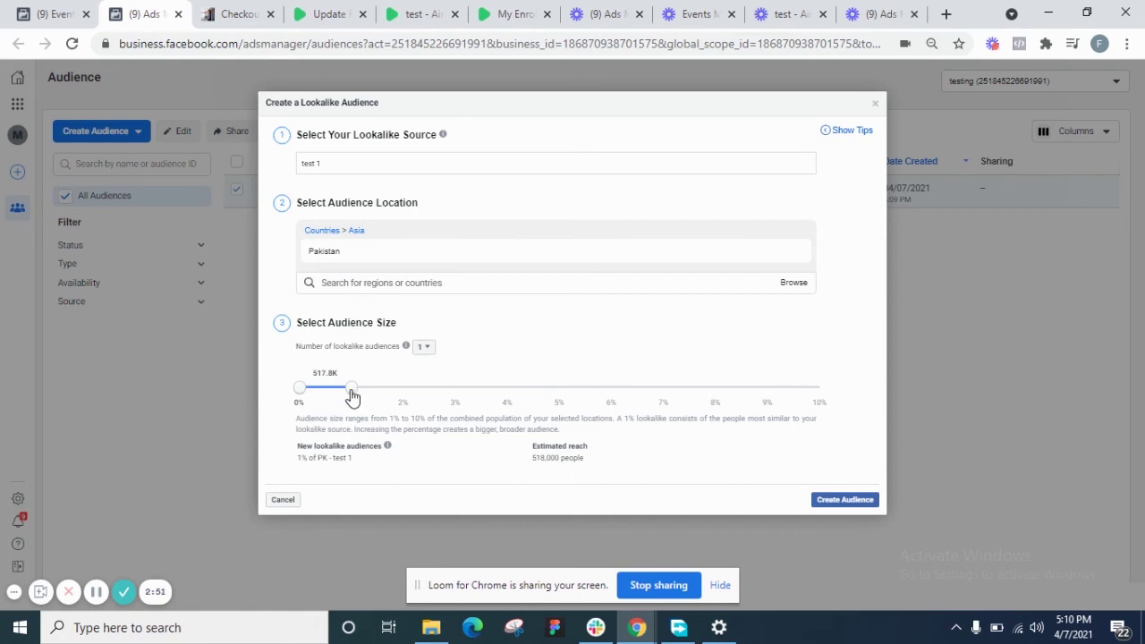
- Set the lookalike audience size to 1% and create the audience
{"action": "mouse_move", "coordinate": [352, 394]}
{"action": "left_mouse_down"}
{"action": "mouse_move", "coordinate": [403, 394]}
{"action": "mouse_move", "coordinate": [350, 394]}
{"action": "left_mouse_up"}
{"action": "left_click", "coordinate": [847, 503]}
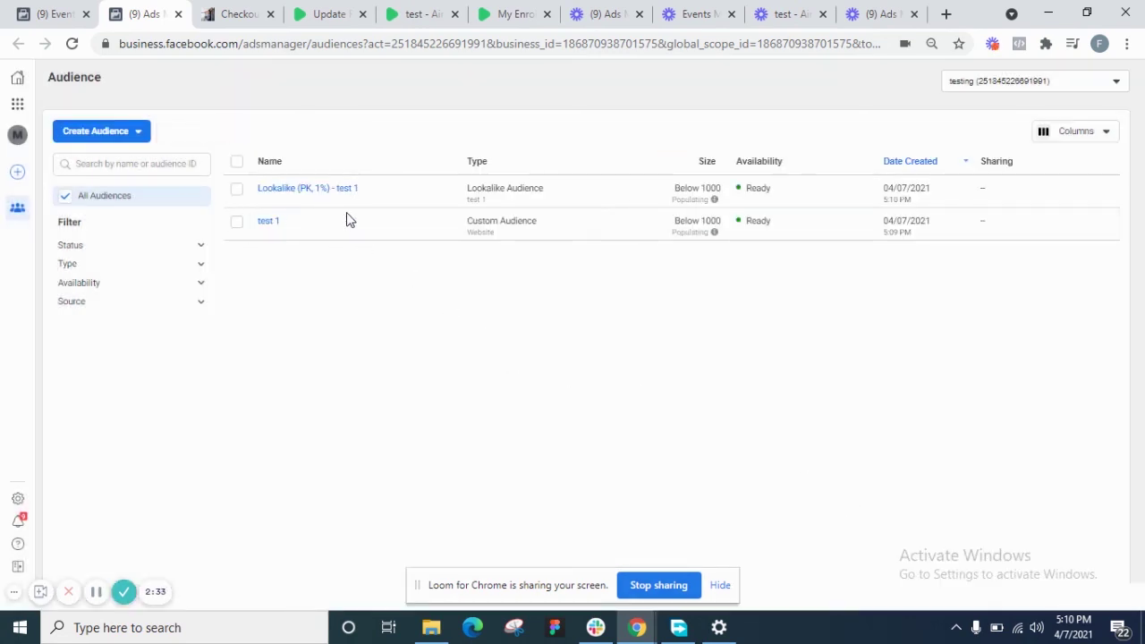
{"action": "mouse_move", "coordinate": [269, 224]}
{"action": "mouse_move", "coordinate": [322, 193]}
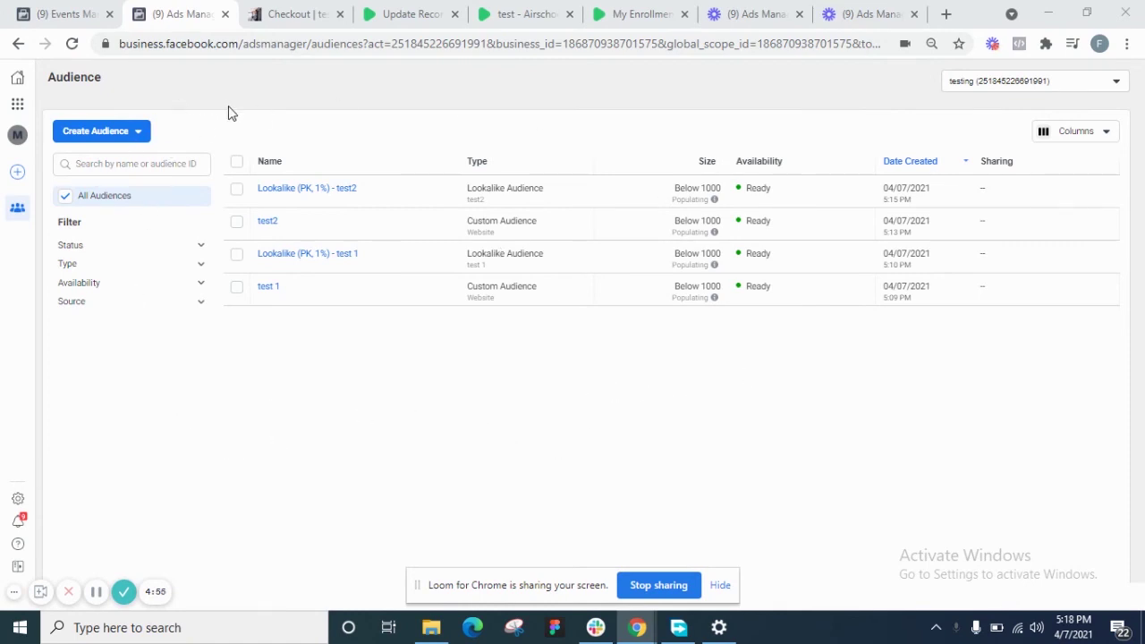
- Start a custom audience with Customer list as its source and review the instructions for preparing the list
{"action": "left_click", "coordinate": [139, 133]}
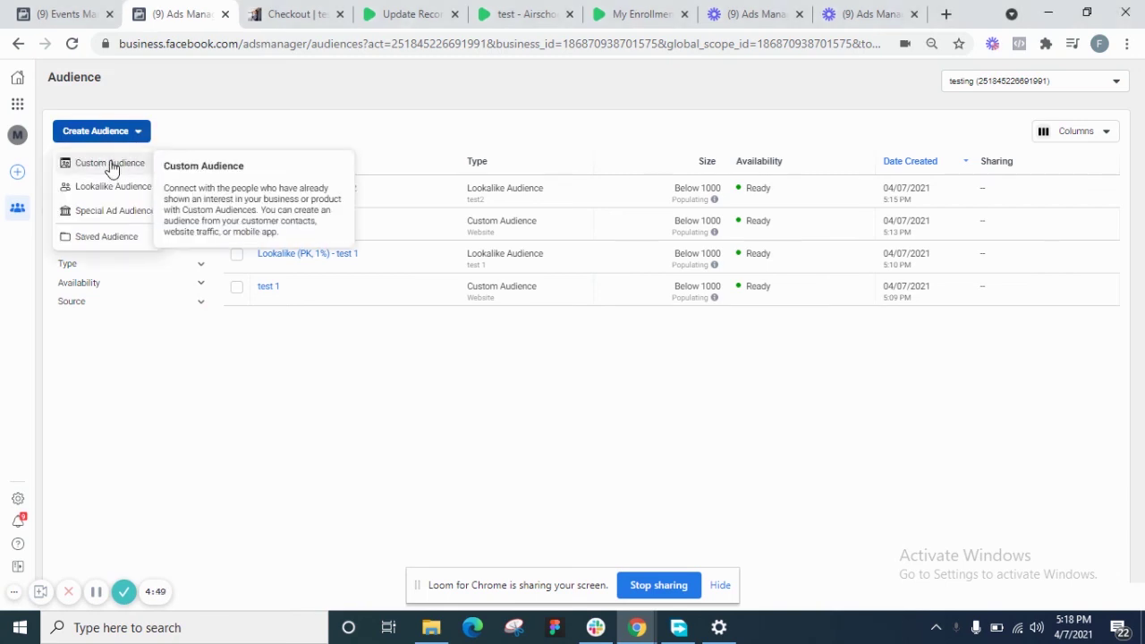
{"action": "left_click", "coordinate": [109, 164]}
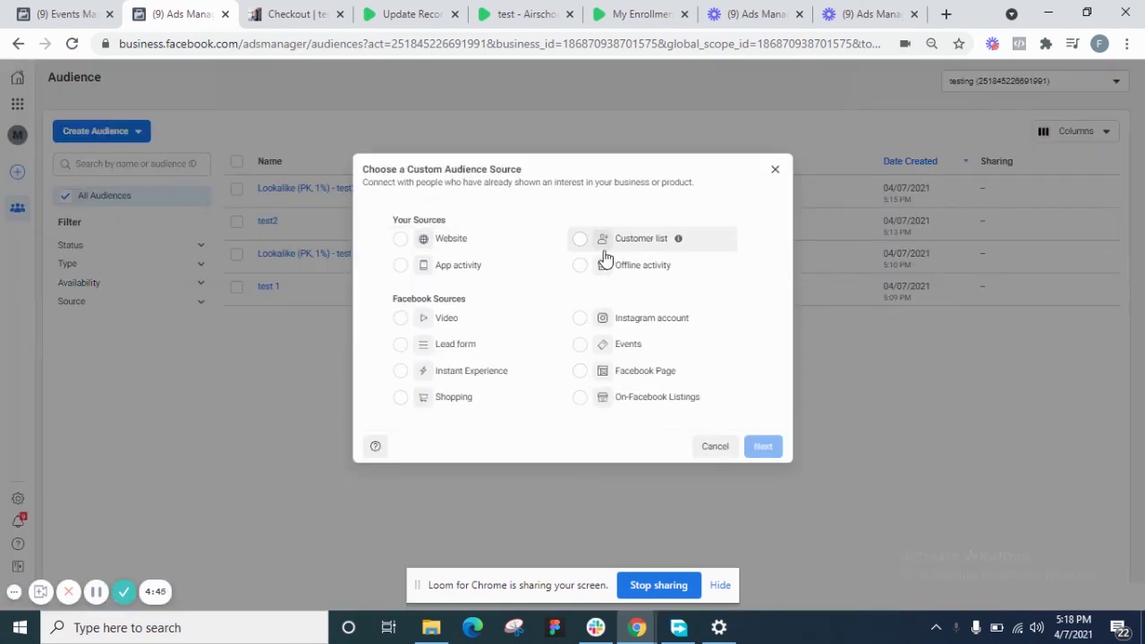
{"action": "left_click", "coordinate": [580, 241]}
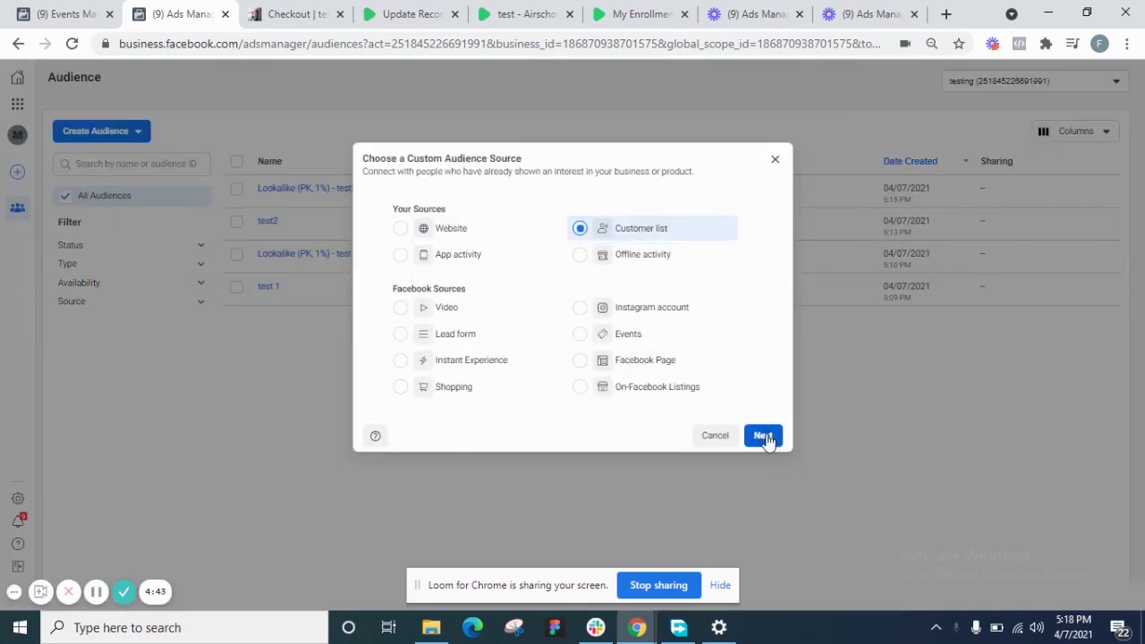
{"action": "left_click", "coordinate": [763, 437]}
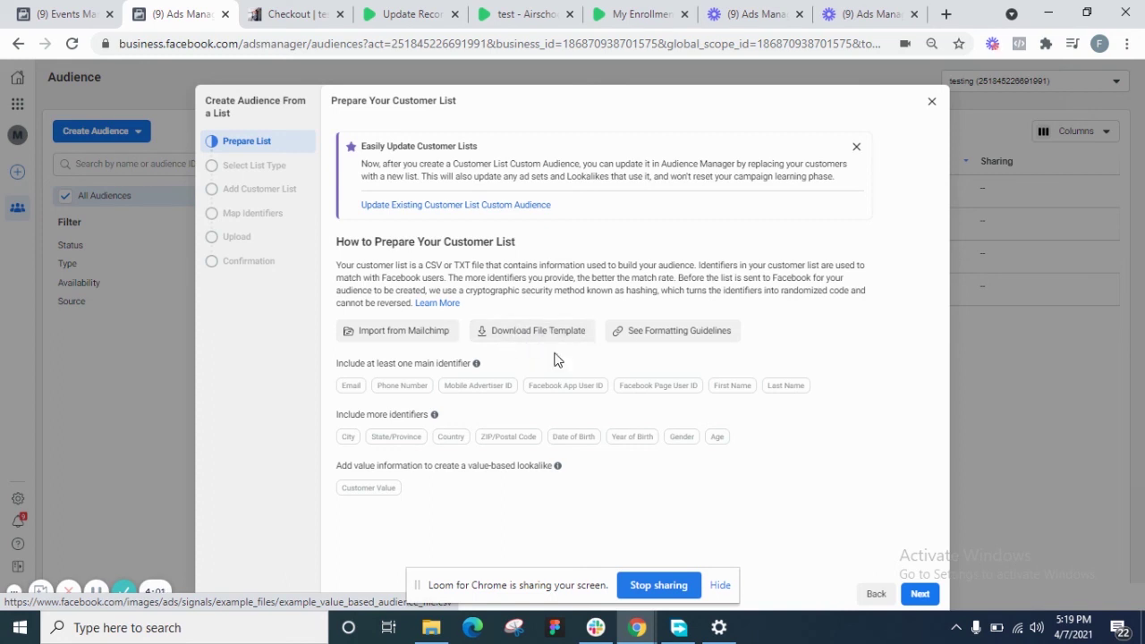
{"action": "left_click", "coordinate": [633, 8]}
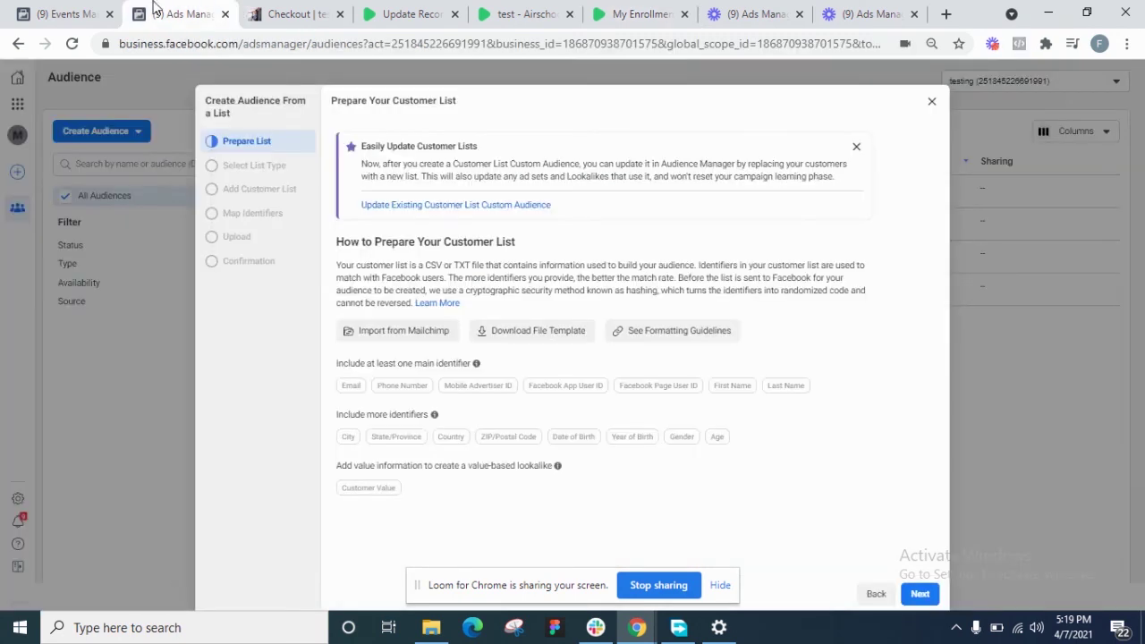
{"action": "left_click", "coordinate": [215, 9]}
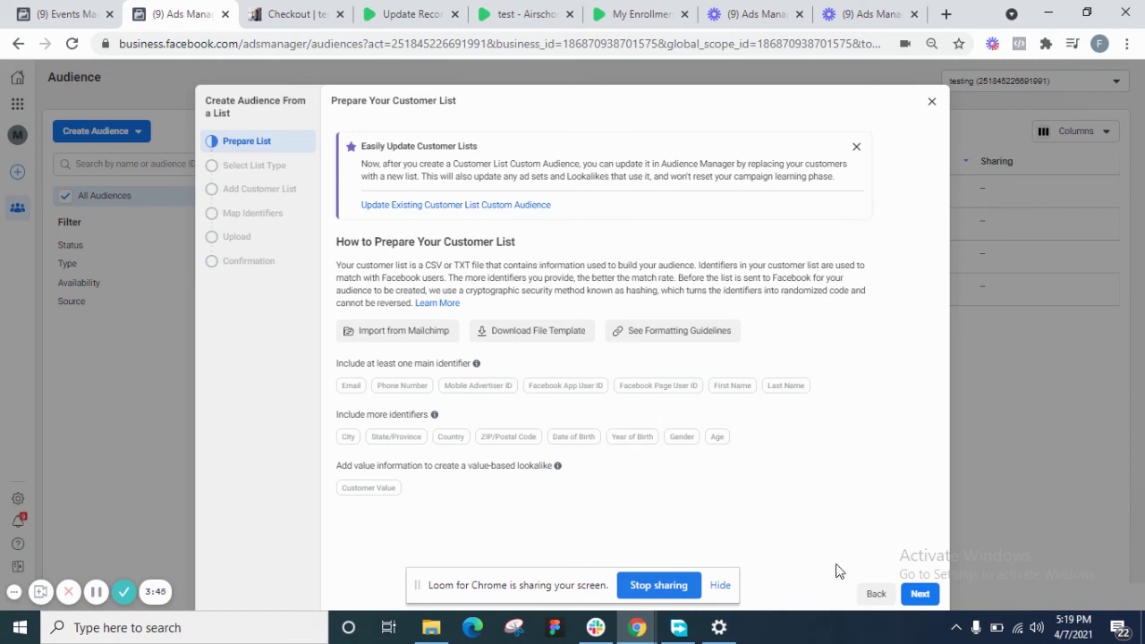
- Choose a list type without customer value, accept the agreement, and view the customer list upload and naming options before abandoning the audience
{"action": "left_click", "coordinate": [922, 595]}
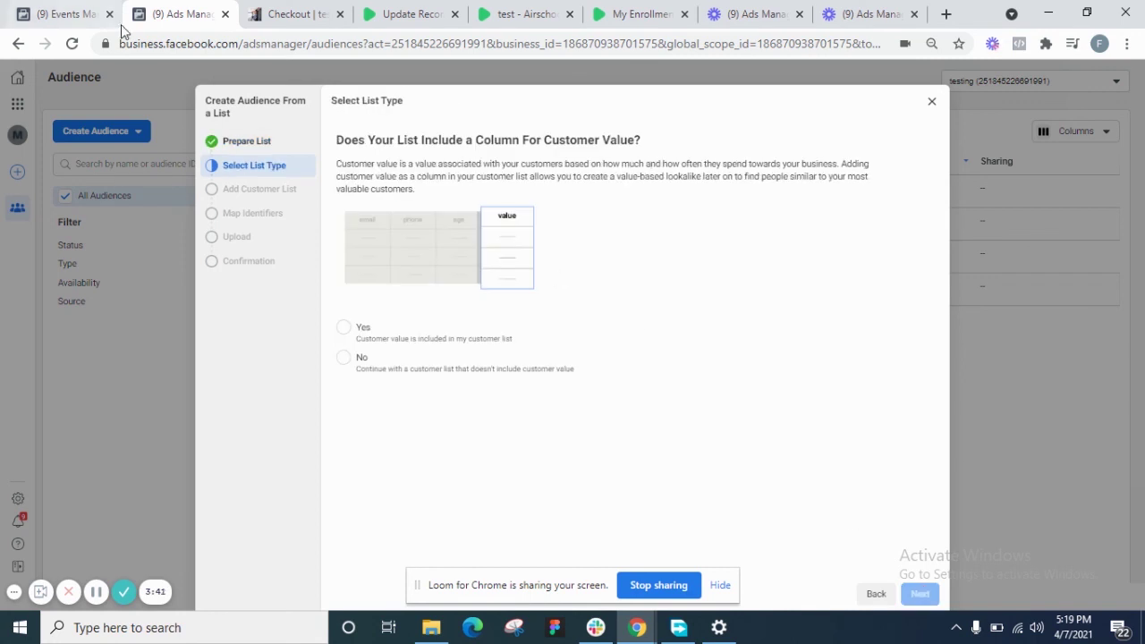
{"action": "left_click", "coordinate": [348, 365]}
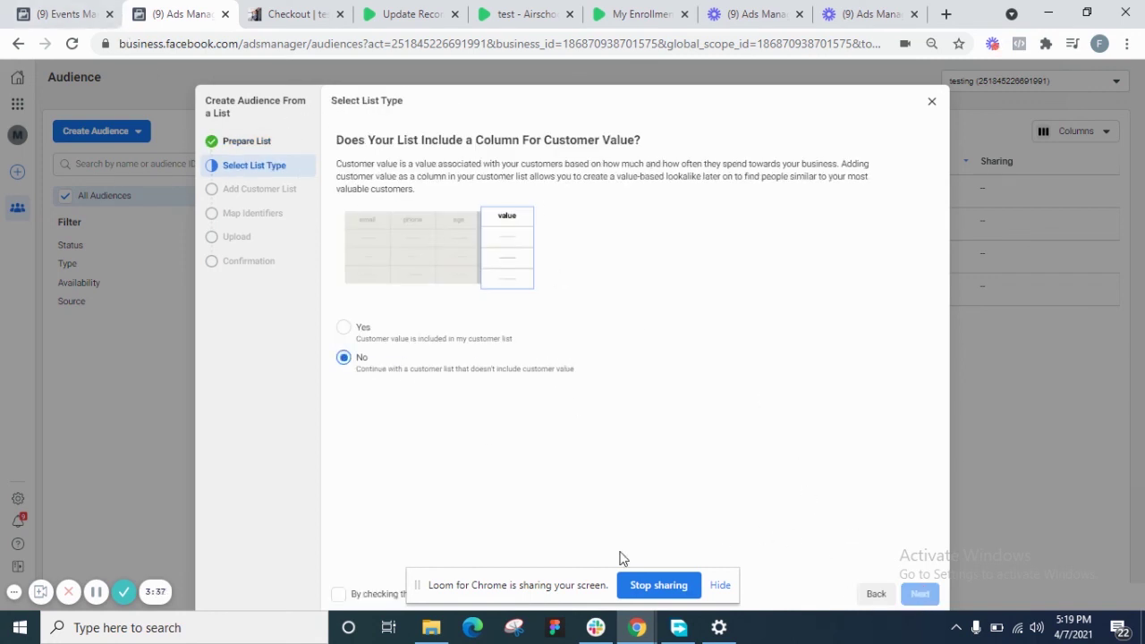
{"action": "left_click", "coordinate": [338, 594]}
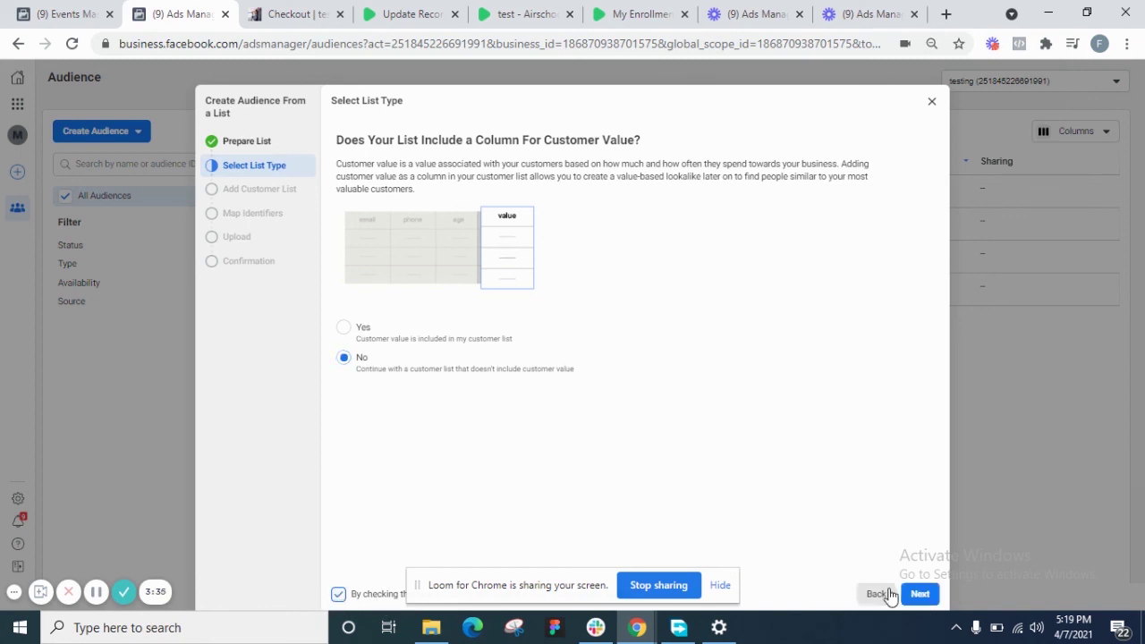
{"action": "left_click", "coordinate": [921, 594]}
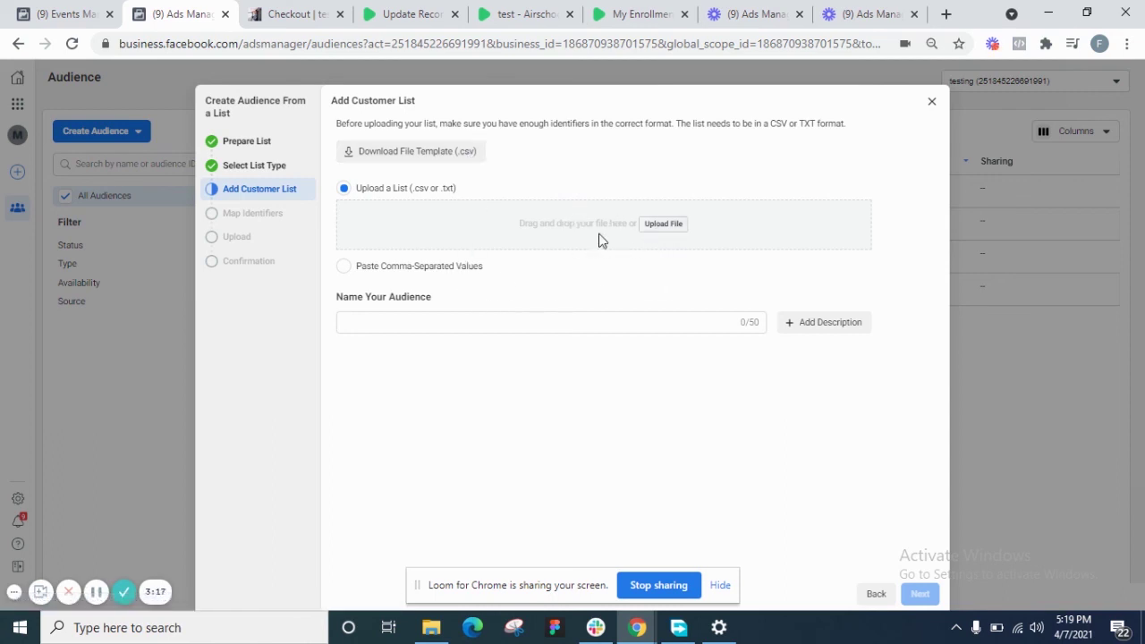
{"action": "left_click", "coordinate": [473, 320]}
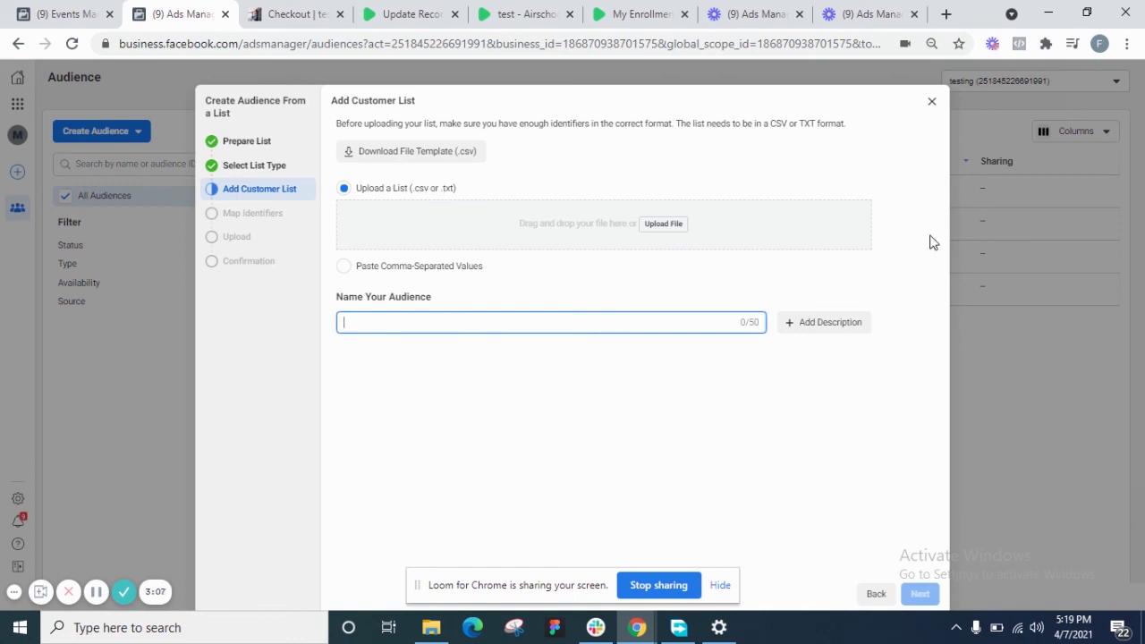
{"action": "left_click", "coordinate": [931, 101]}
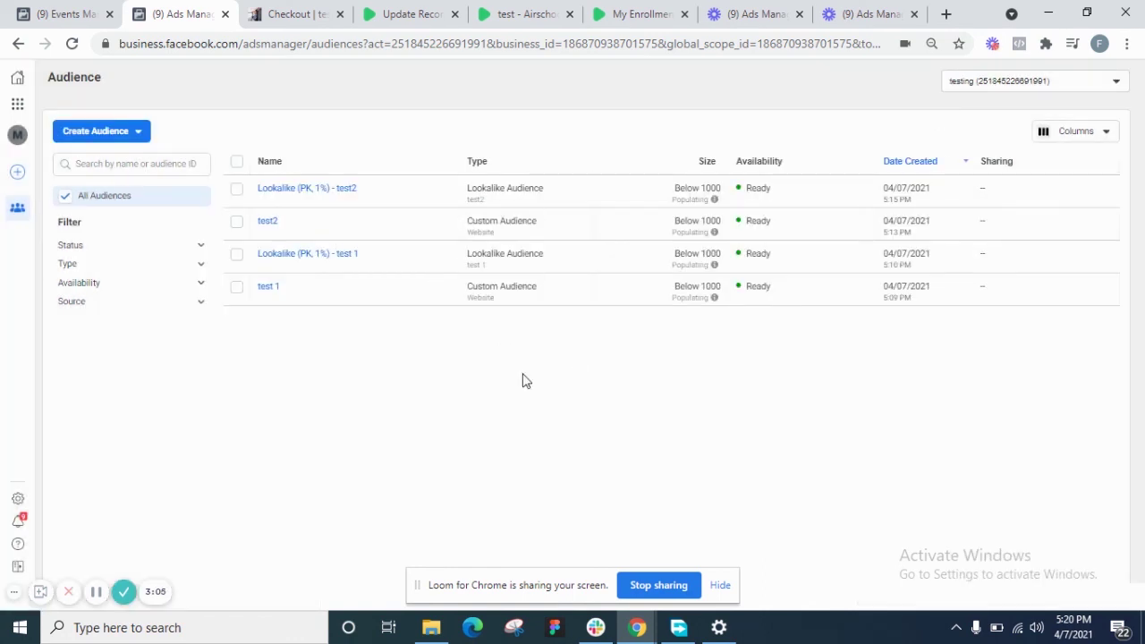